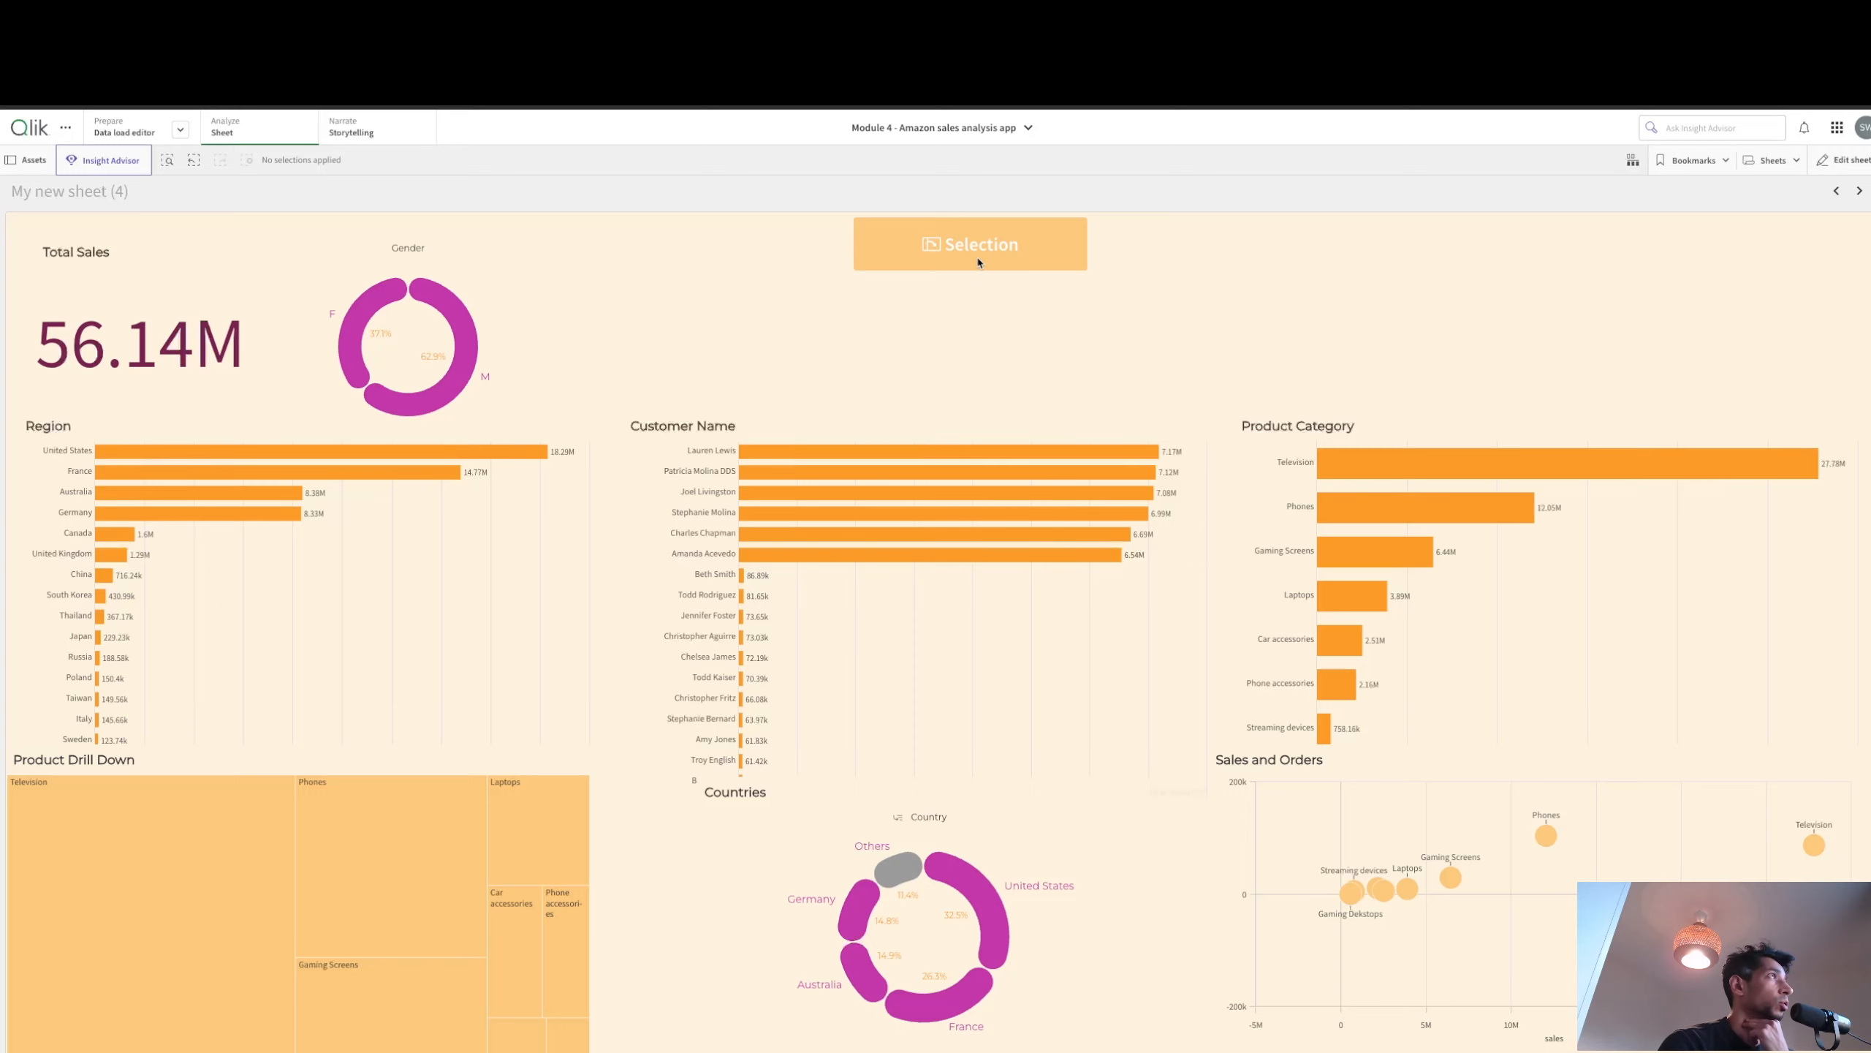
Step: Open the Selection box on the current sheet to view its filters and close it again
{"action": "left_click", "coordinate": [979, 261]}
{"action": "left_click", "coordinate": [981, 257]}
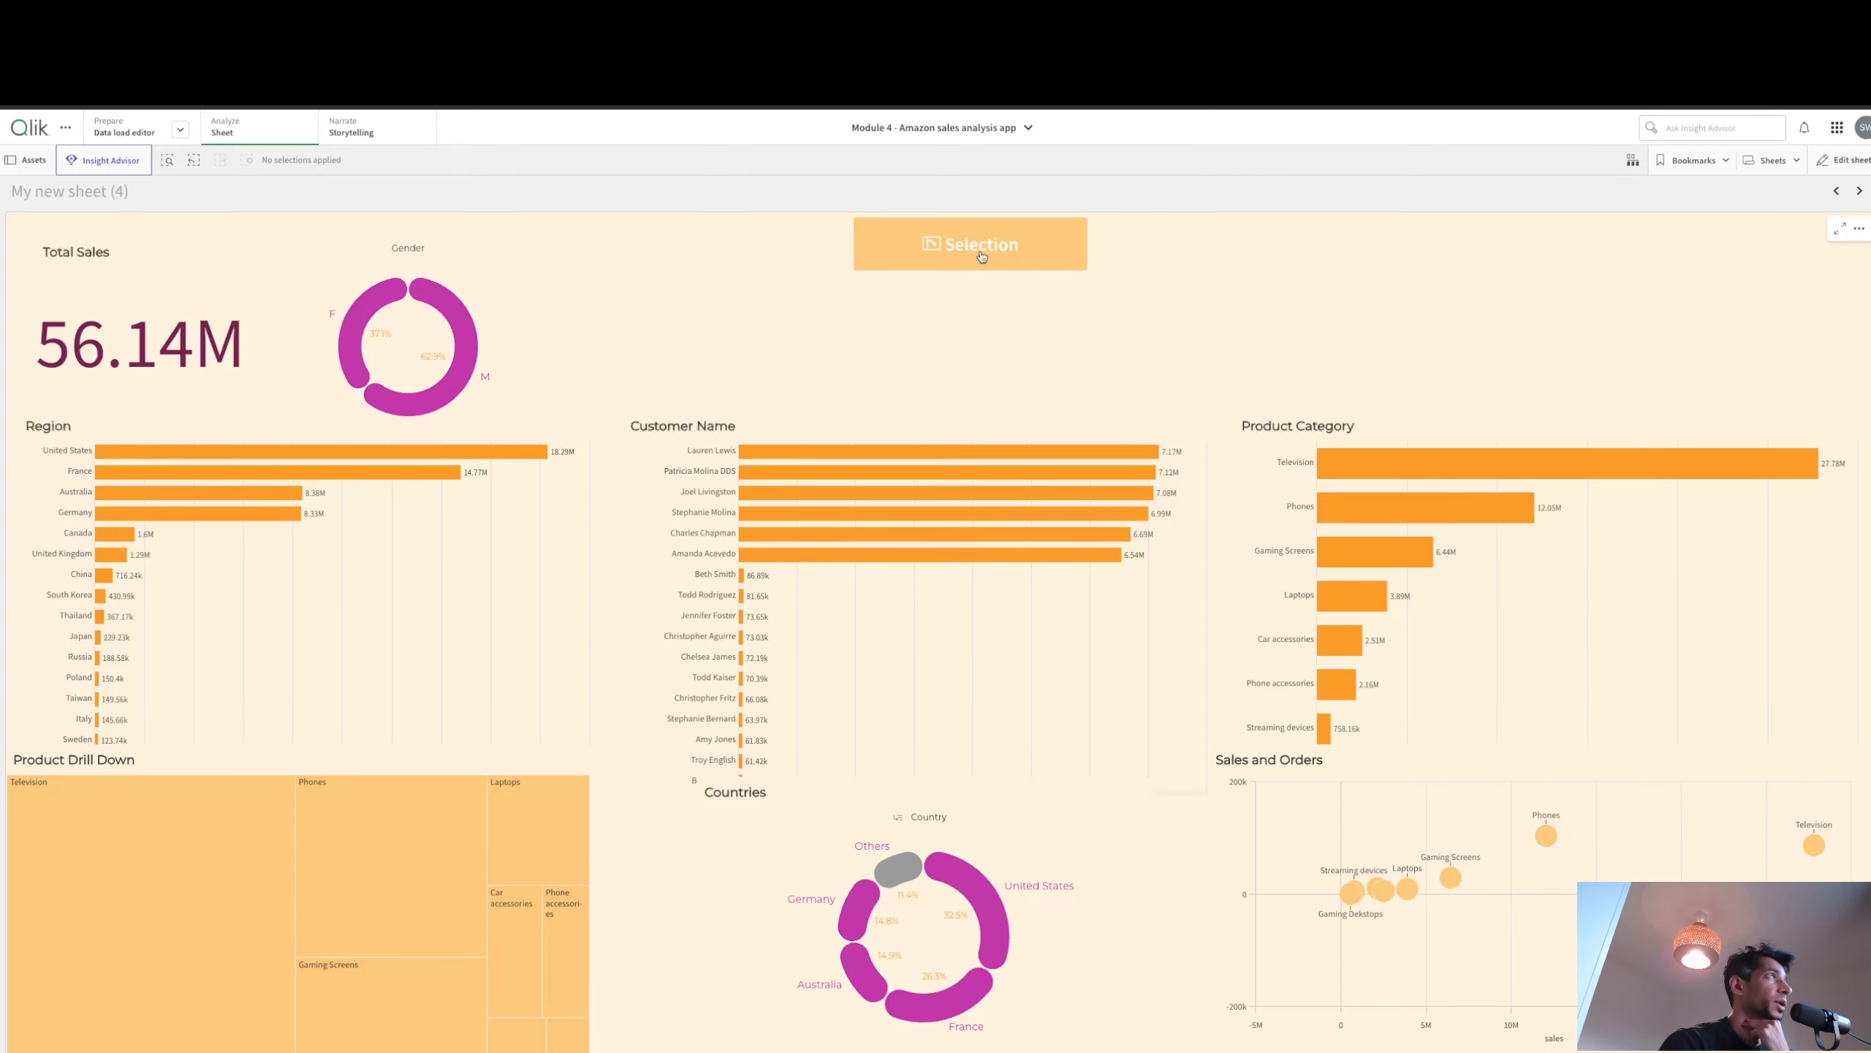
{"action": "left_click", "coordinate": [981, 256]}
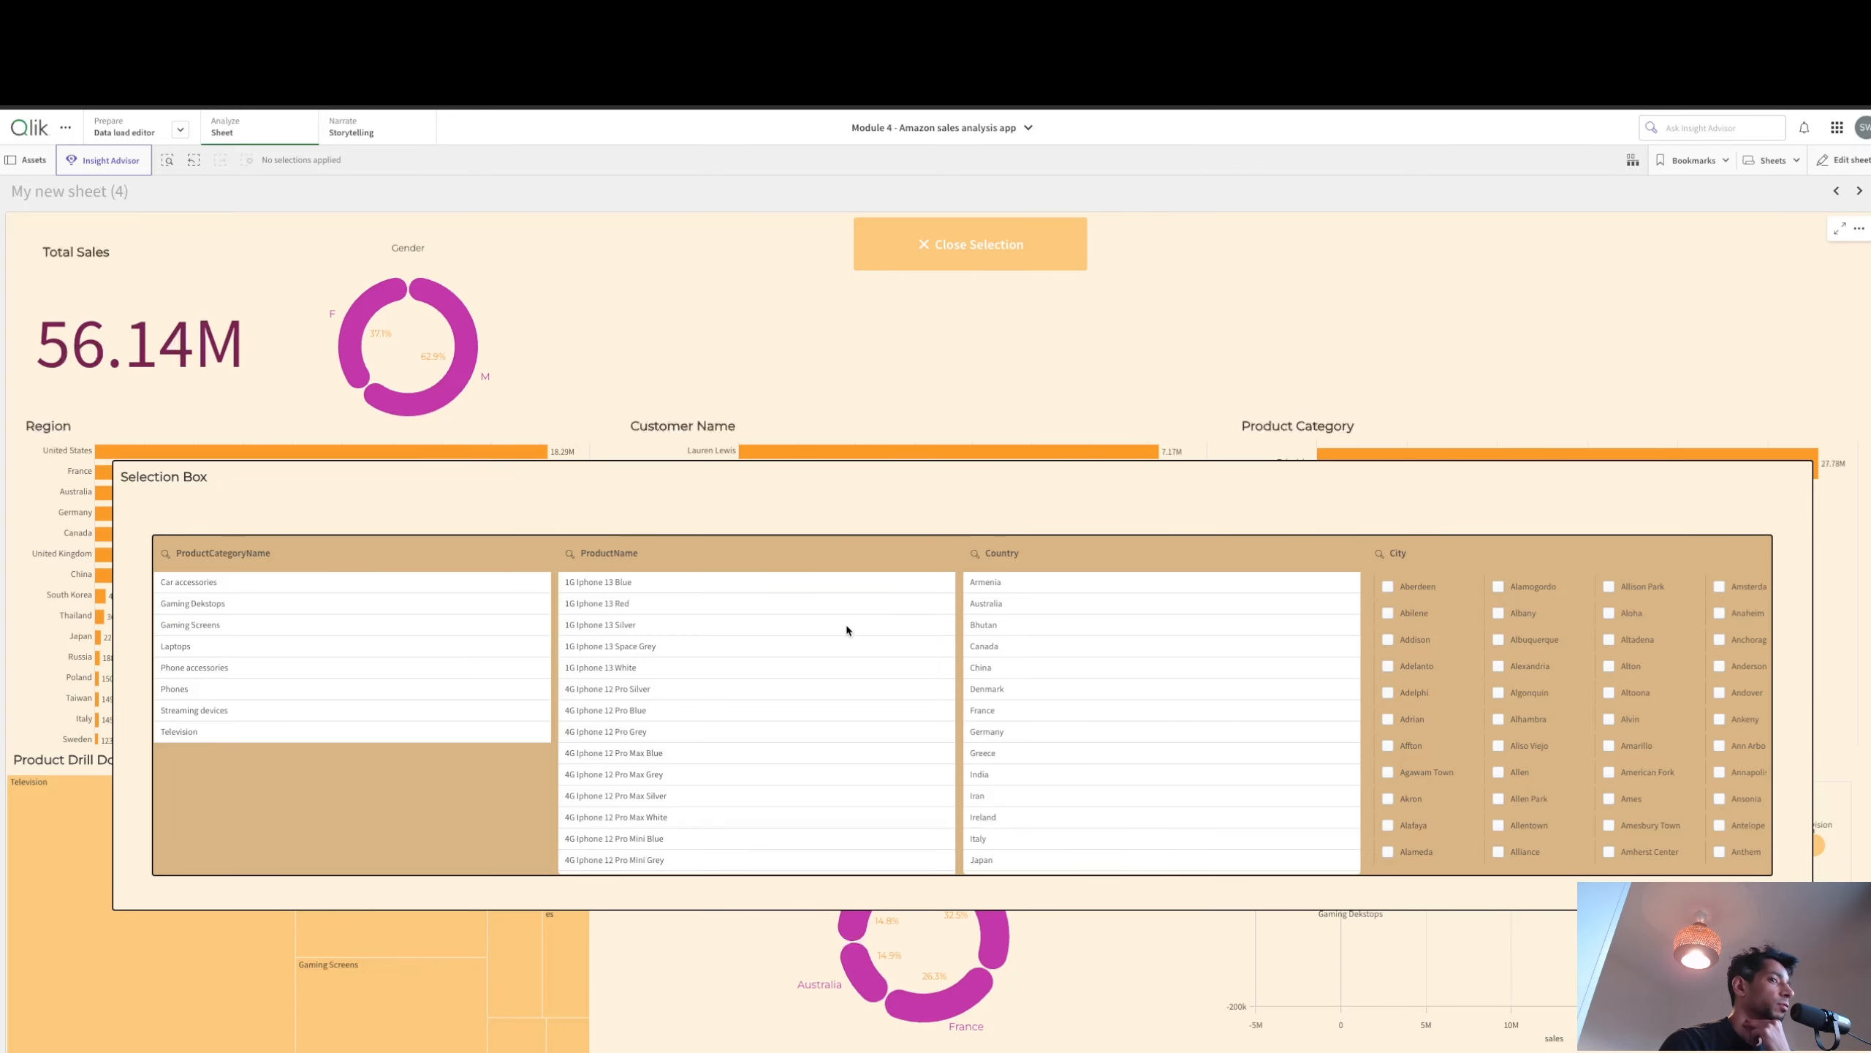
{"action": "left_click", "coordinate": [1027, 250]}
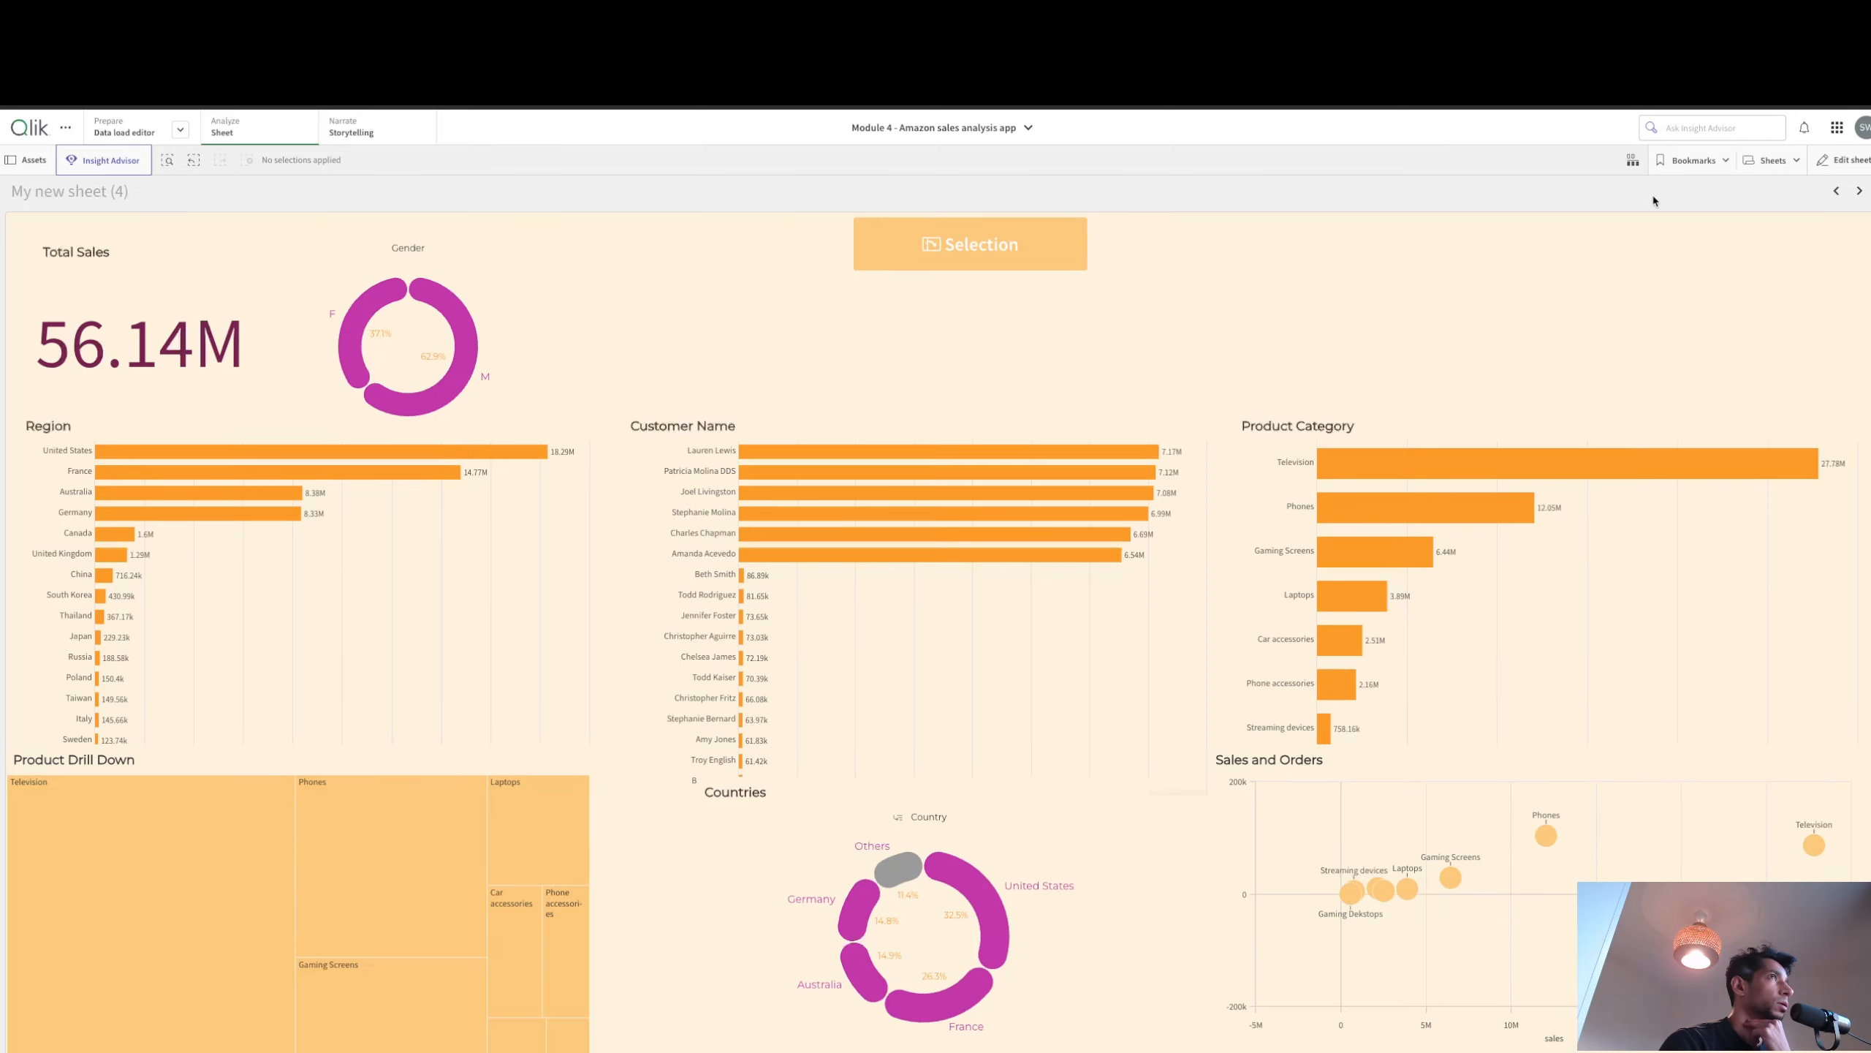
Step: Go to the sheet My new sheet (1) and show and hide its filter selections with the hamburger icon
{"action": "left_click", "coordinate": [1763, 166]}
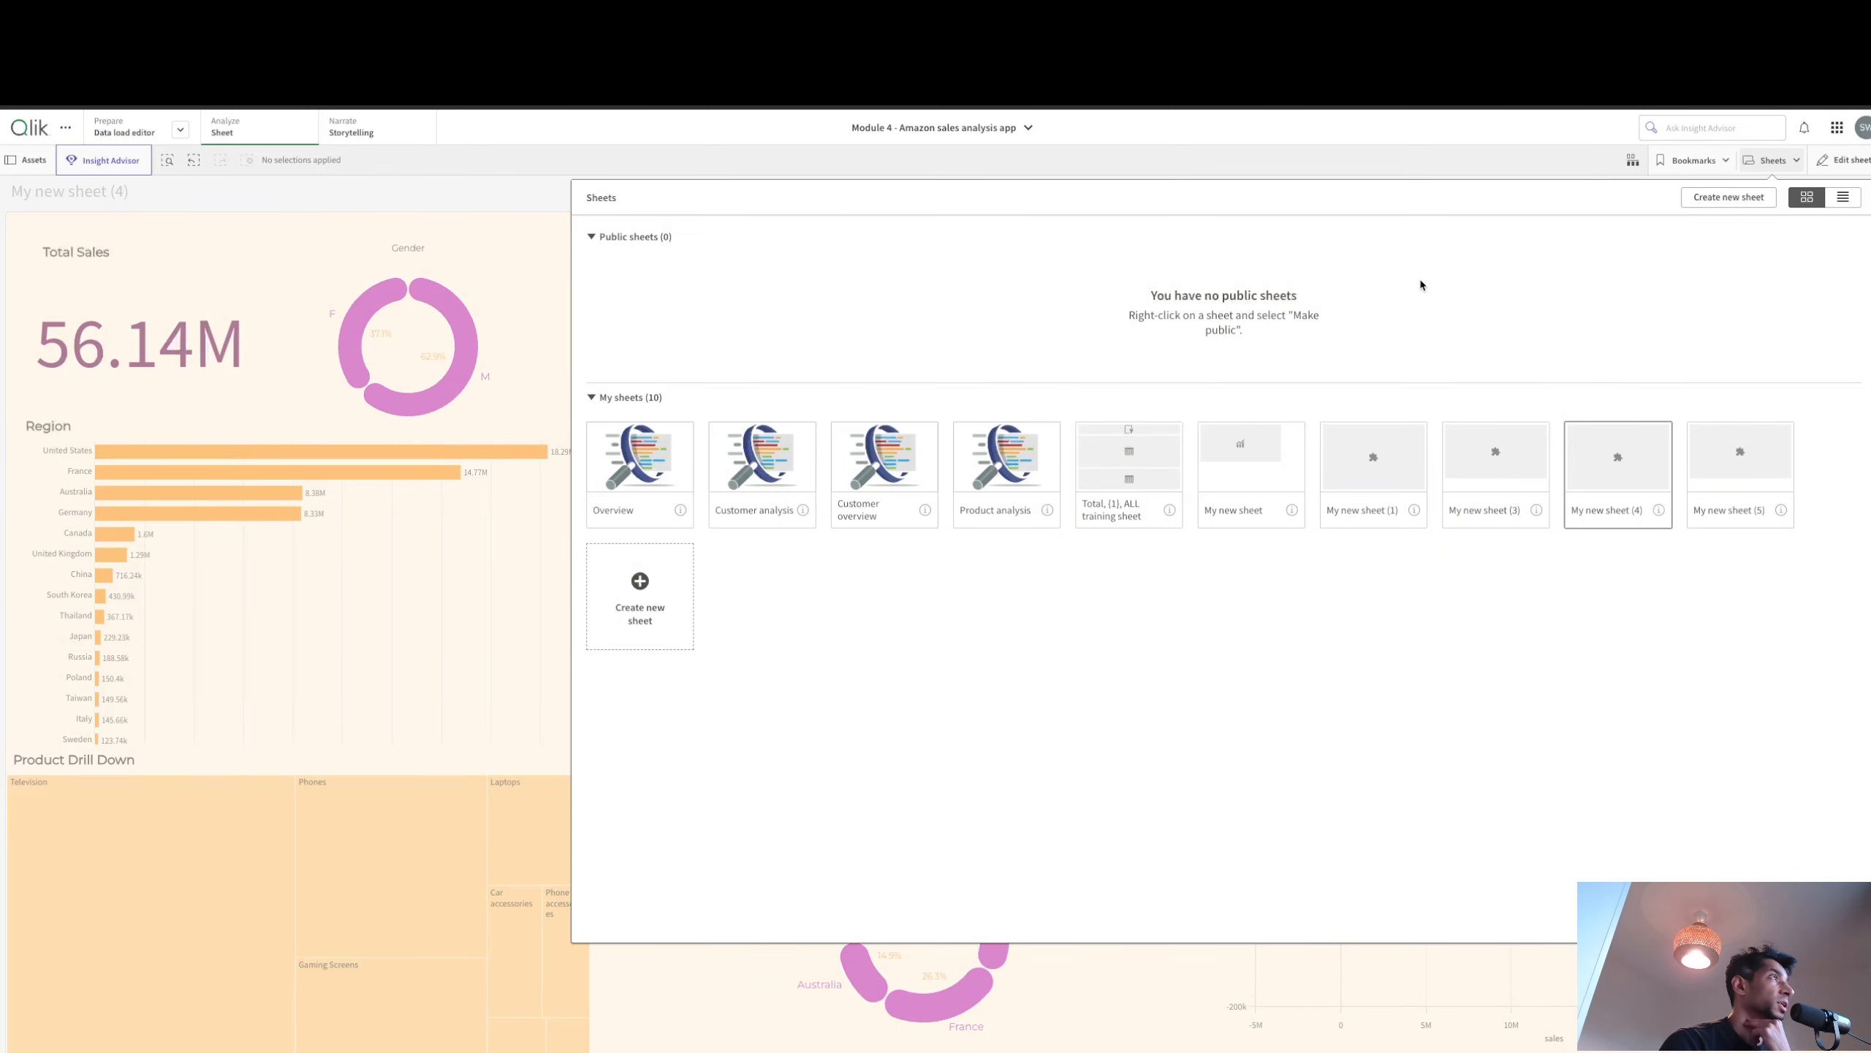
{"action": "left_click", "coordinate": [1384, 469]}
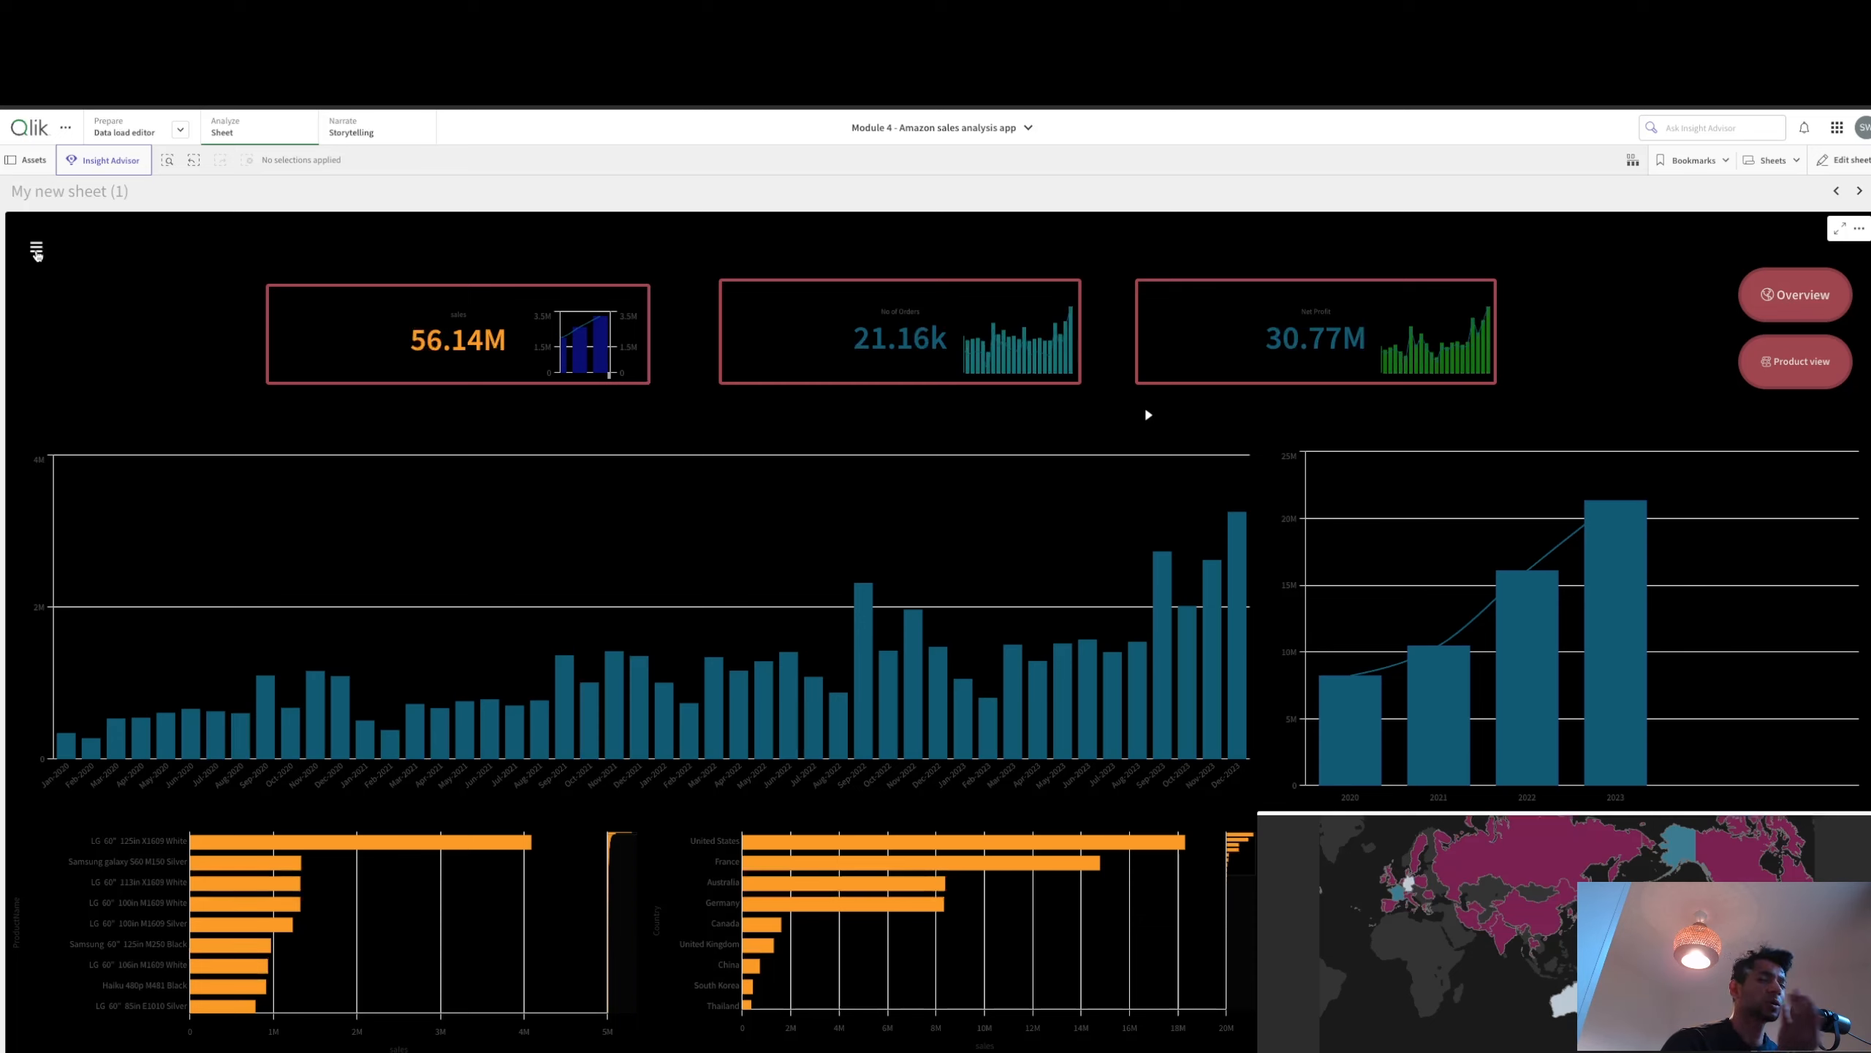
{"action": "left_click", "coordinate": [36, 250]}
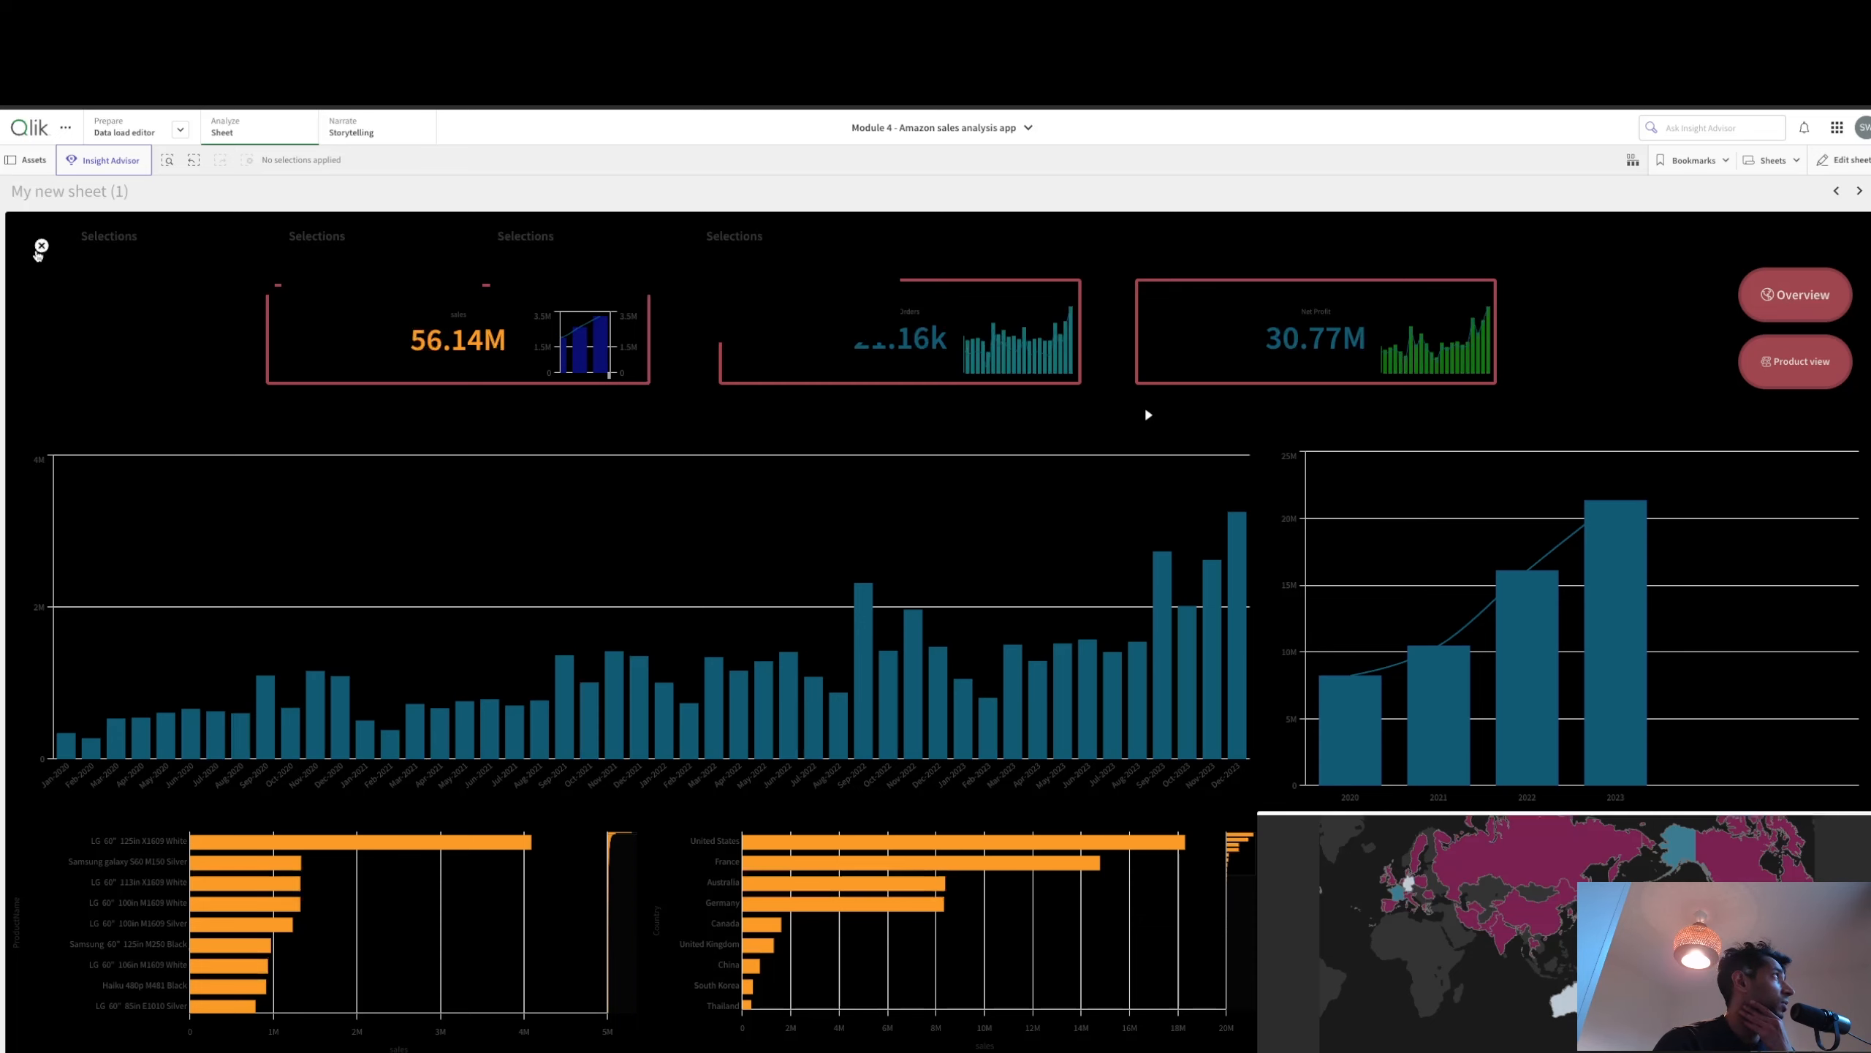
{"action": "left_click", "coordinate": [41, 246]}
{"action": "left_click", "coordinate": [40, 250]}
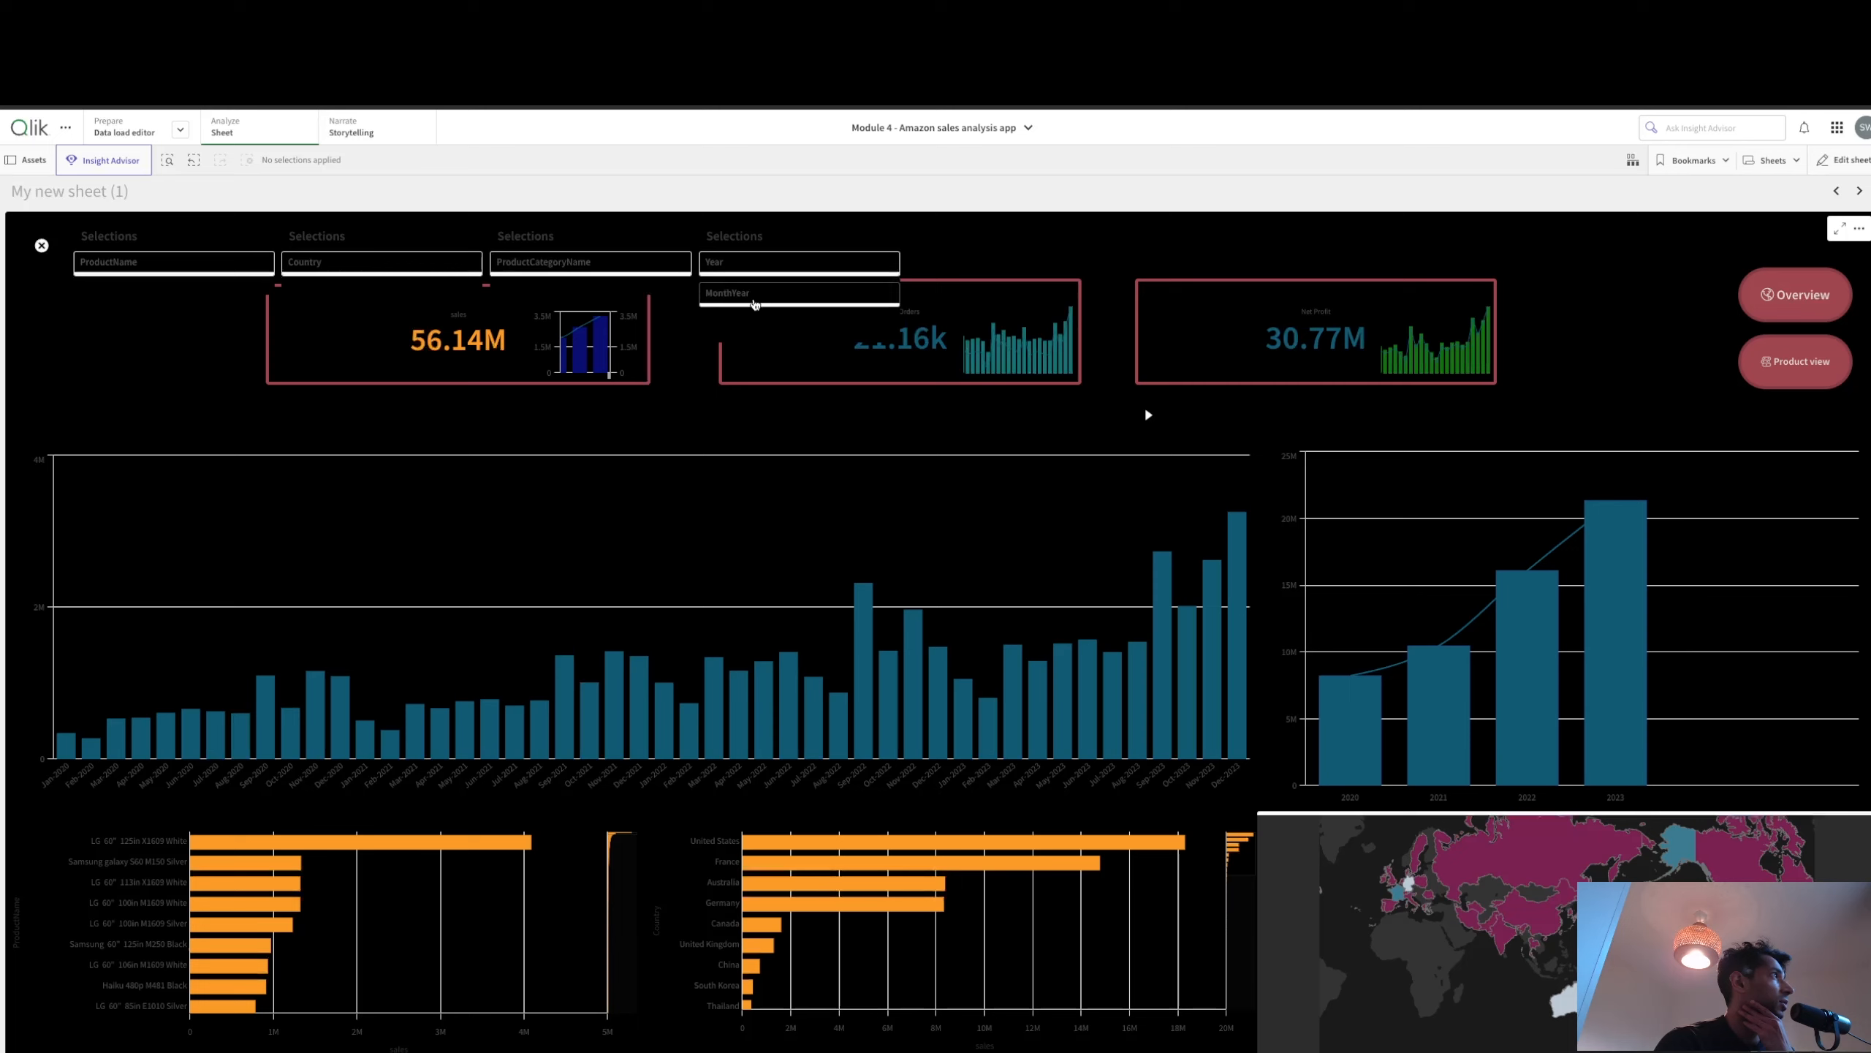
{"action": "left_click", "coordinate": [41, 248]}
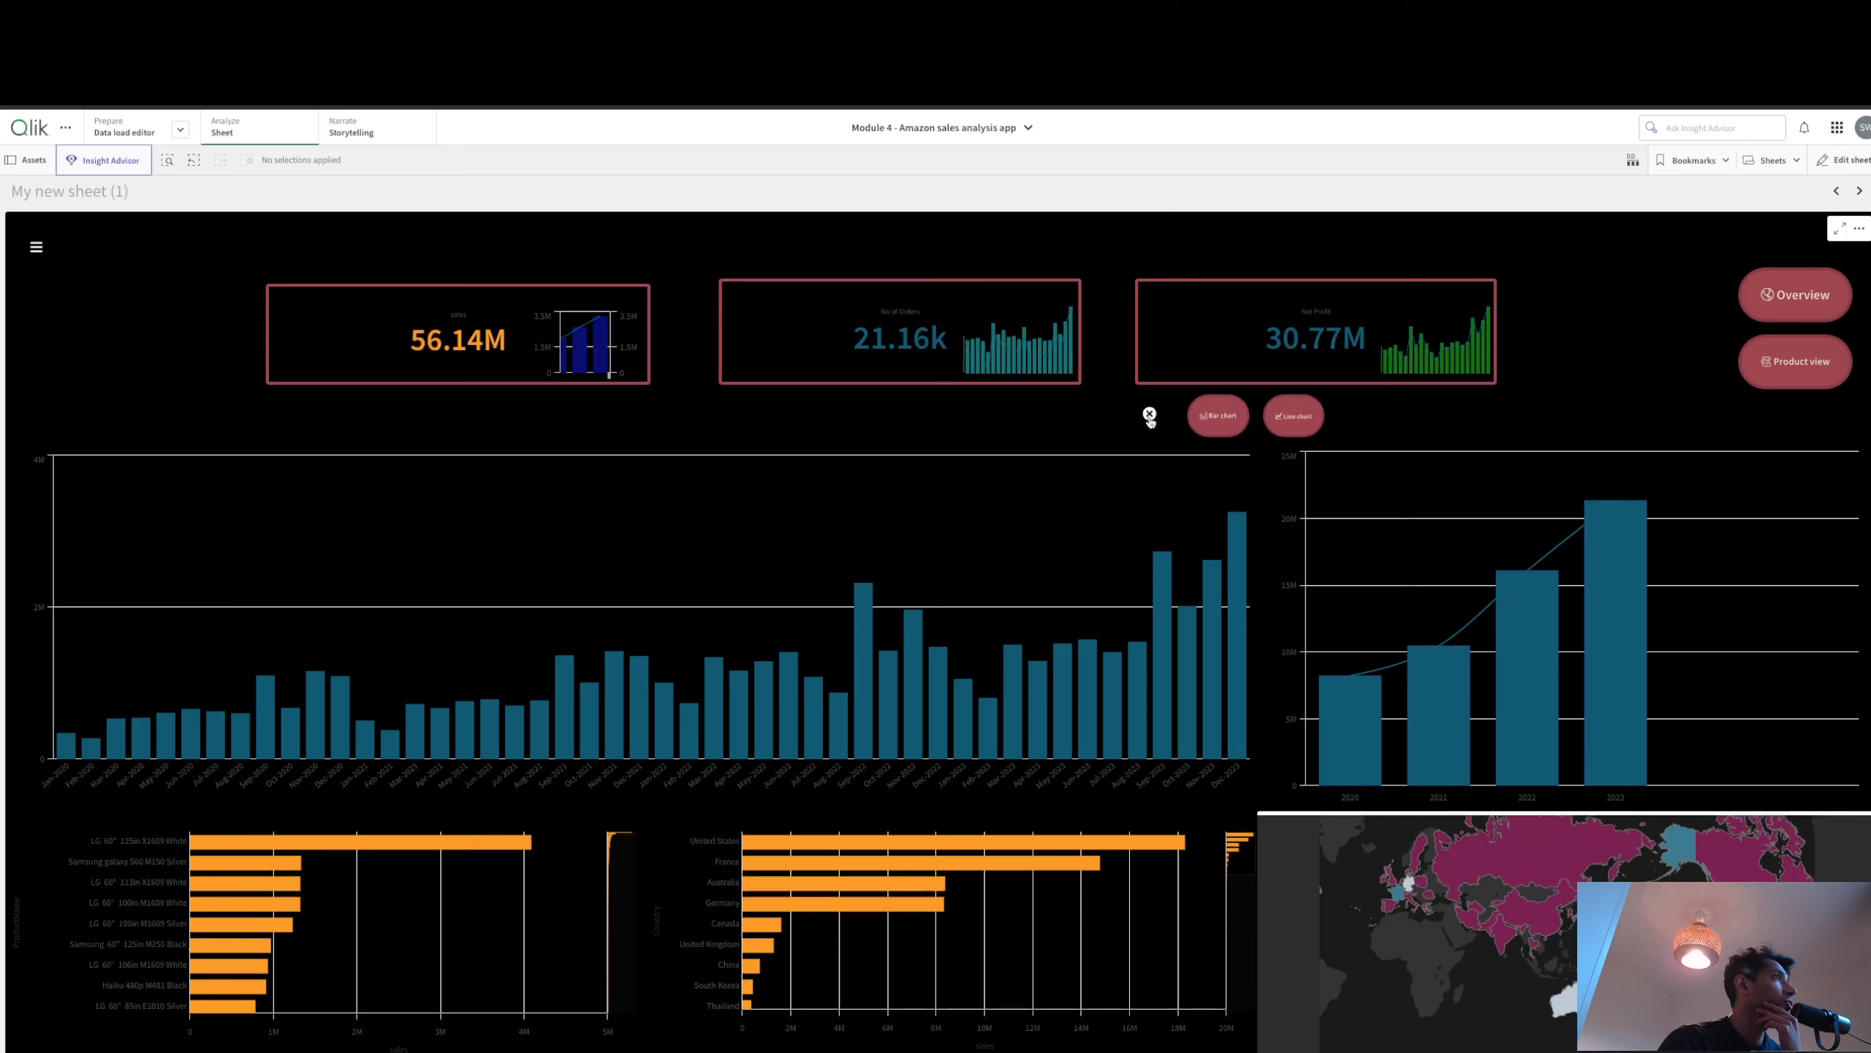
Step: Reveal the chart-type buttons, switch the monthly chart to the line chart, and hide the buttons again
{"action": "left_click", "coordinate": [1149, 415]}
{"action": "left_click", "coordinate": [1149, 417]}
{"action": "left_click", "coordinate": [1288, 418]}
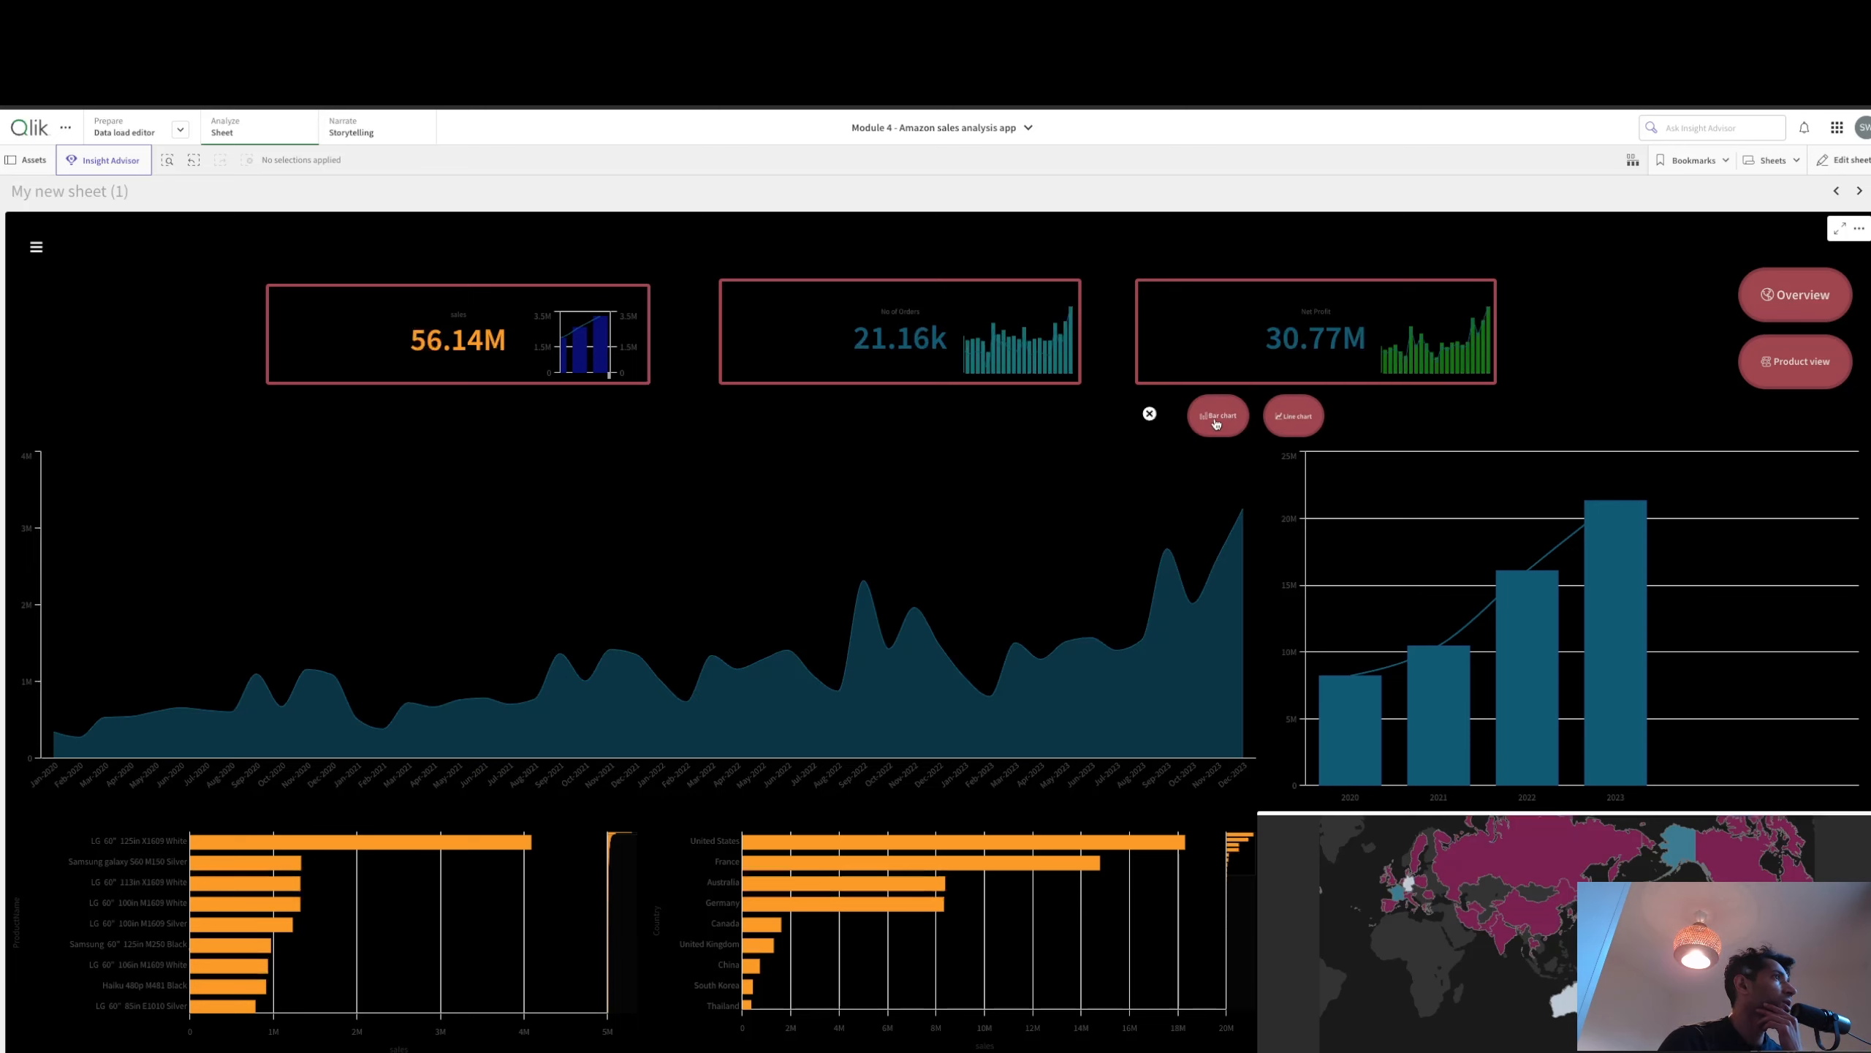
{"action": "left_click", "coordinate": [1149, 415]}
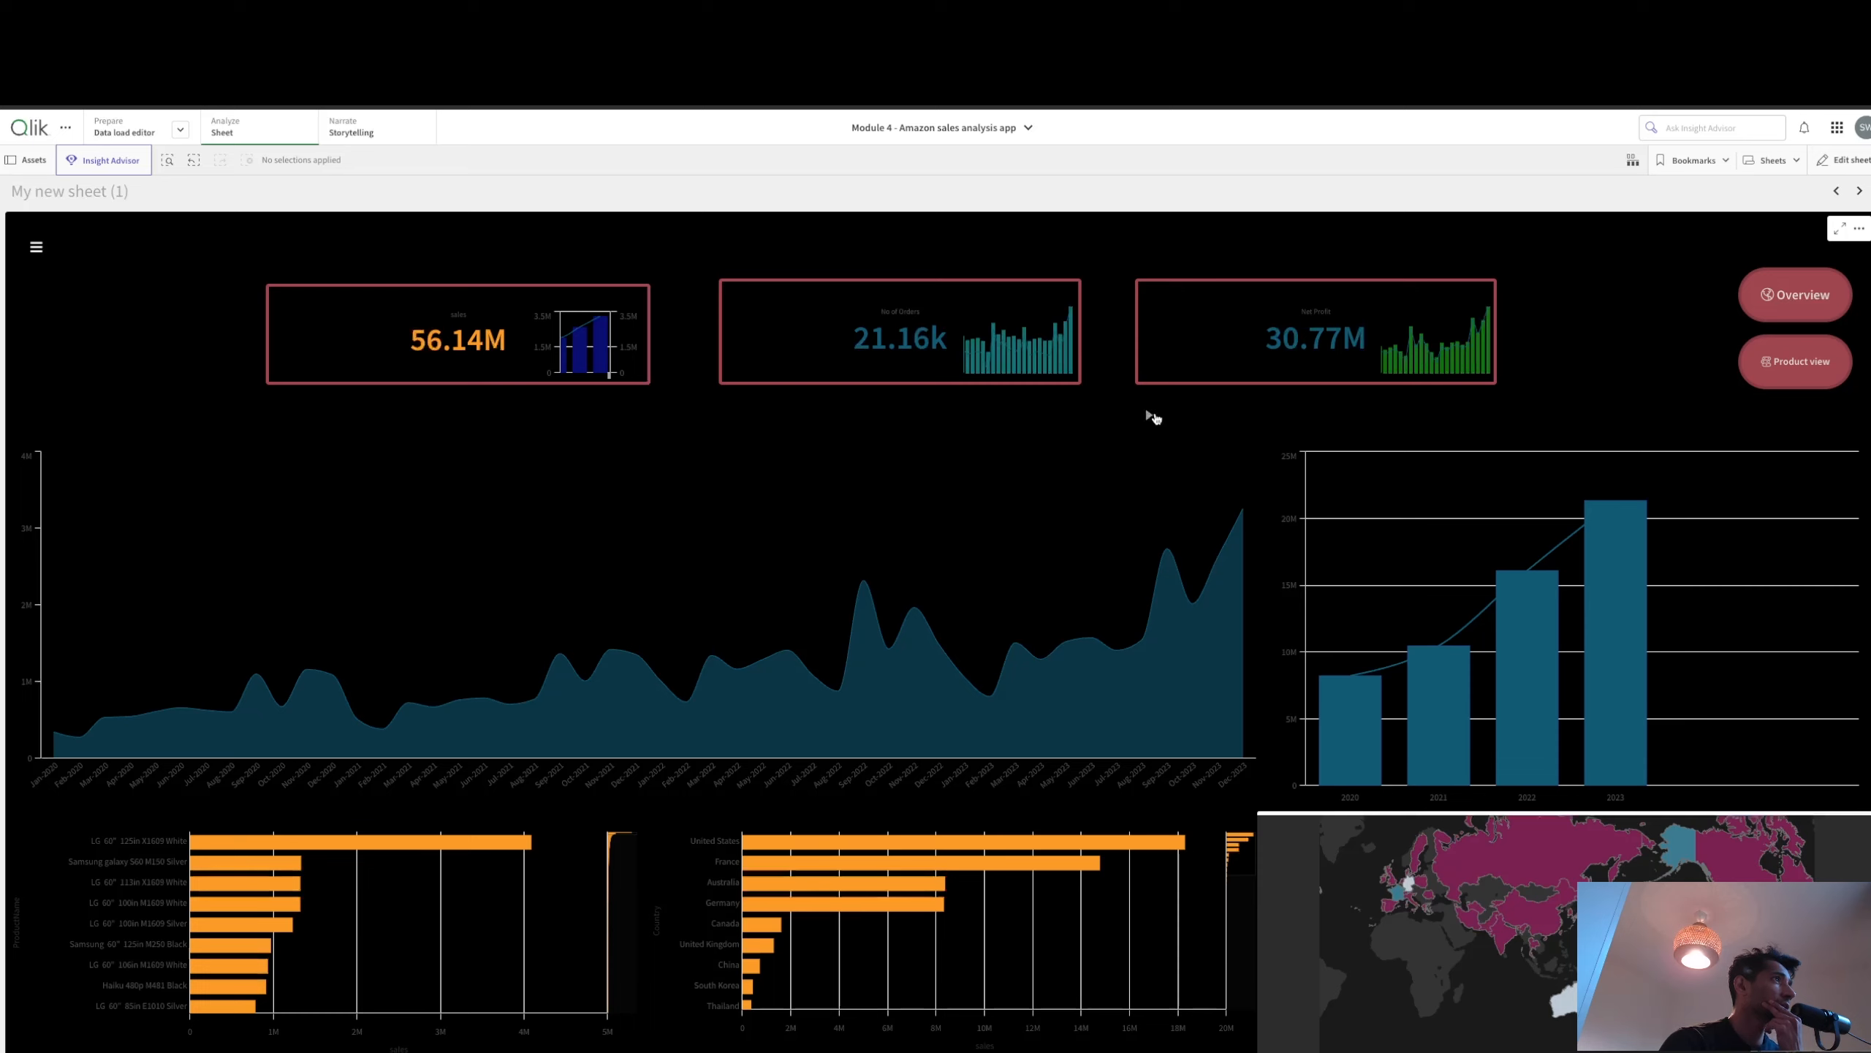
{"action": "left_click", "coordinate": [1146, 418]}
{"action": "left_click", "coordinate": [1148, 419]}
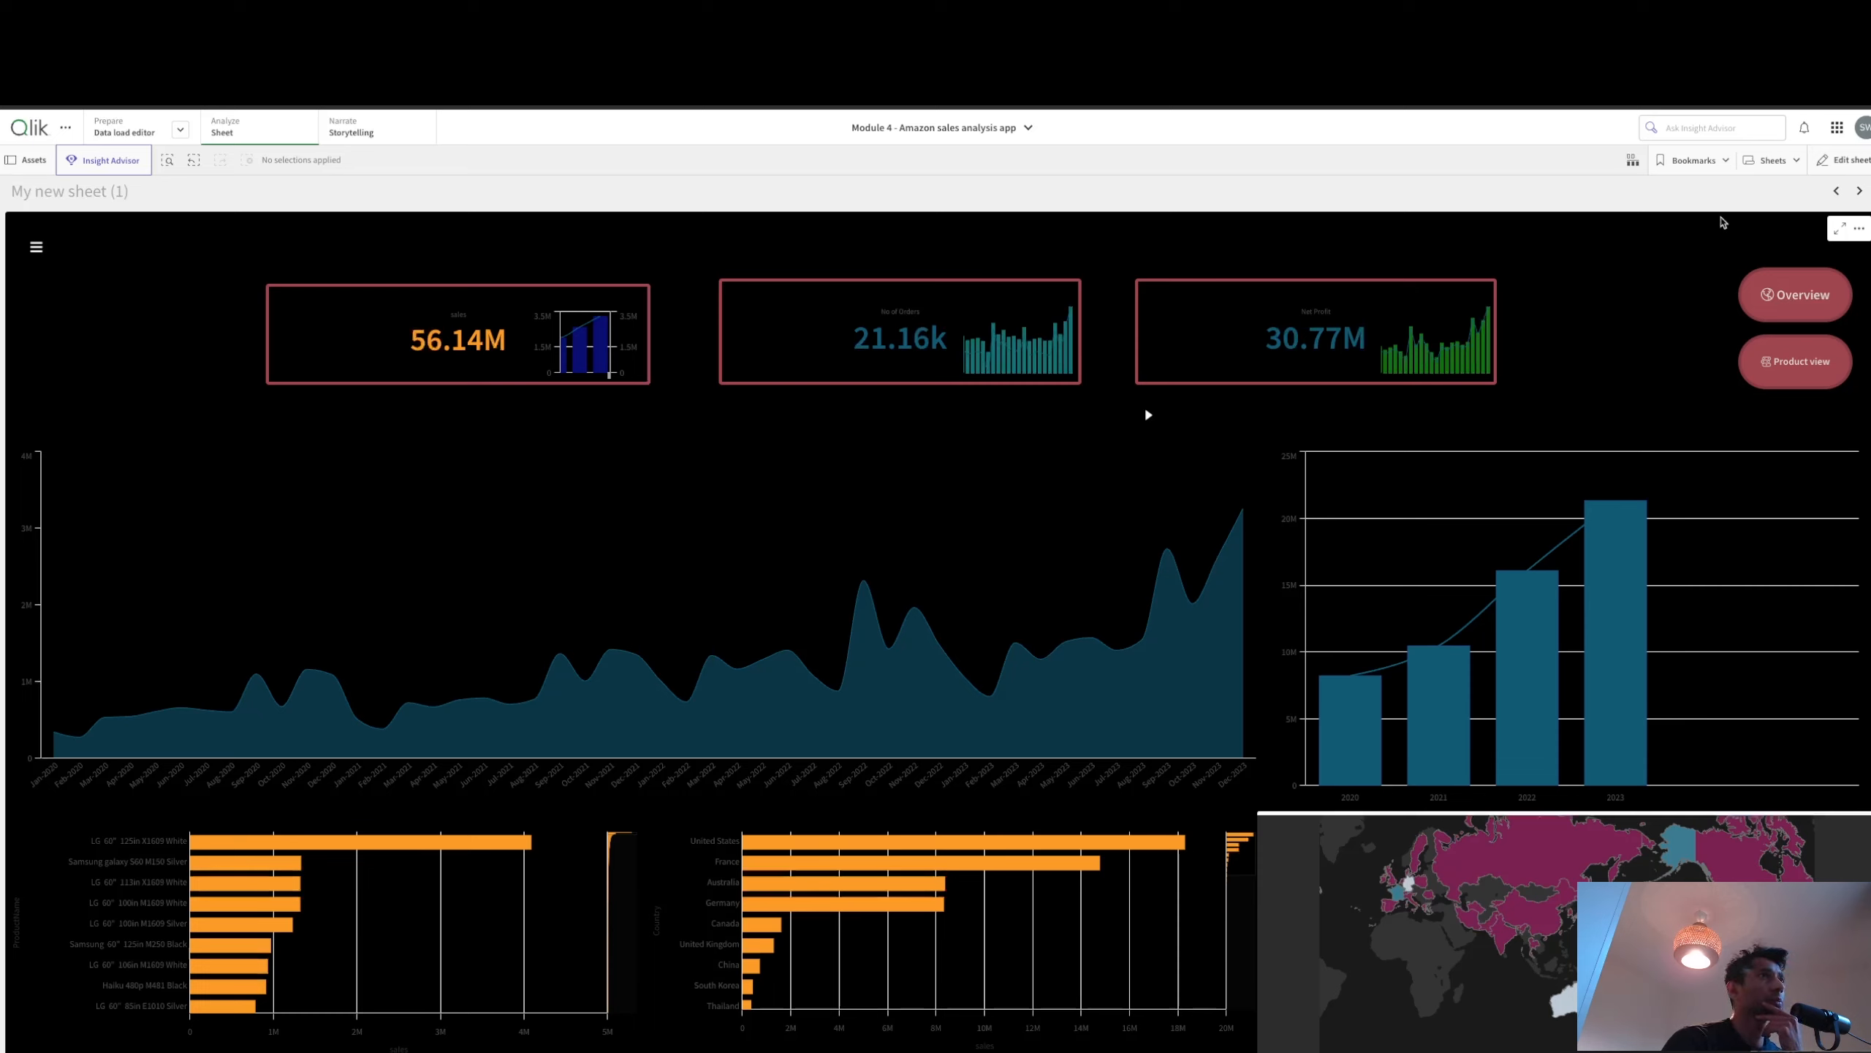
Step: Toggle the sheet's filter selections on and off once more with the hamburger icon
{"action": "left_click", "coordinate": [36, 249]}
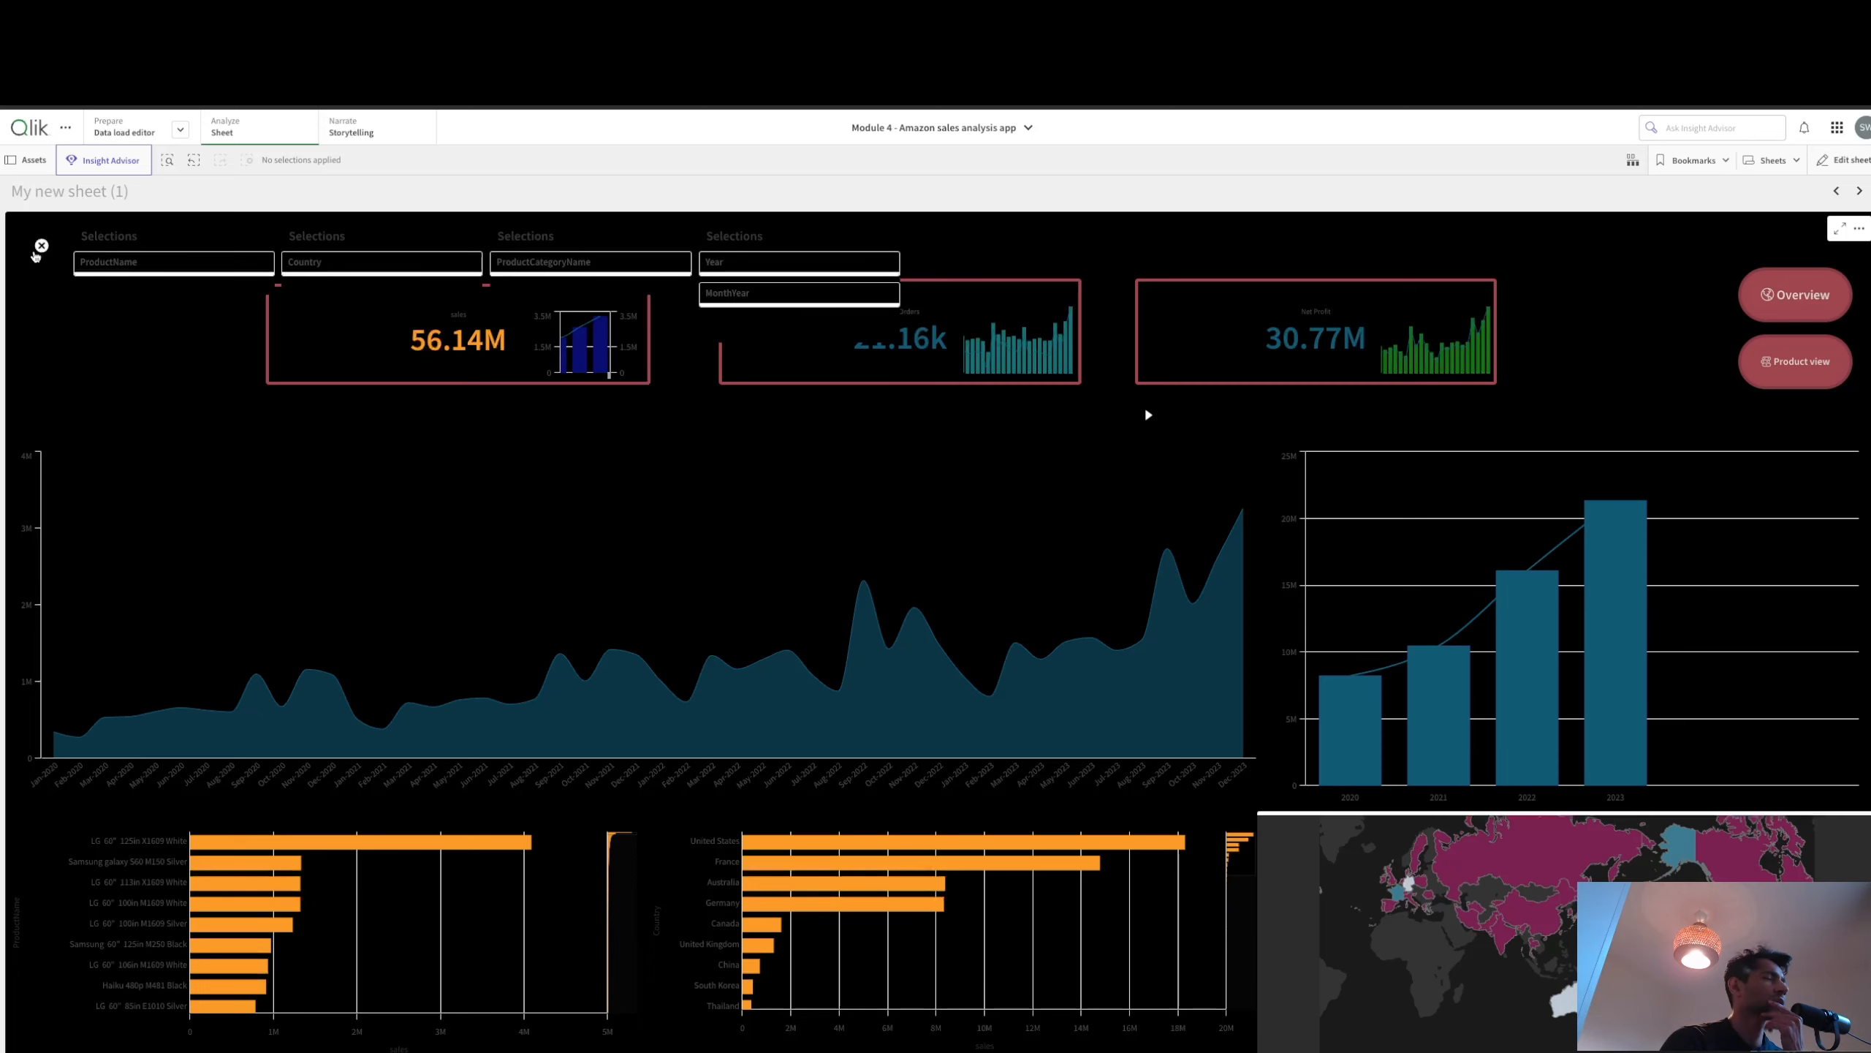
{"action": "left_click", "coordinate": [39, 251]}
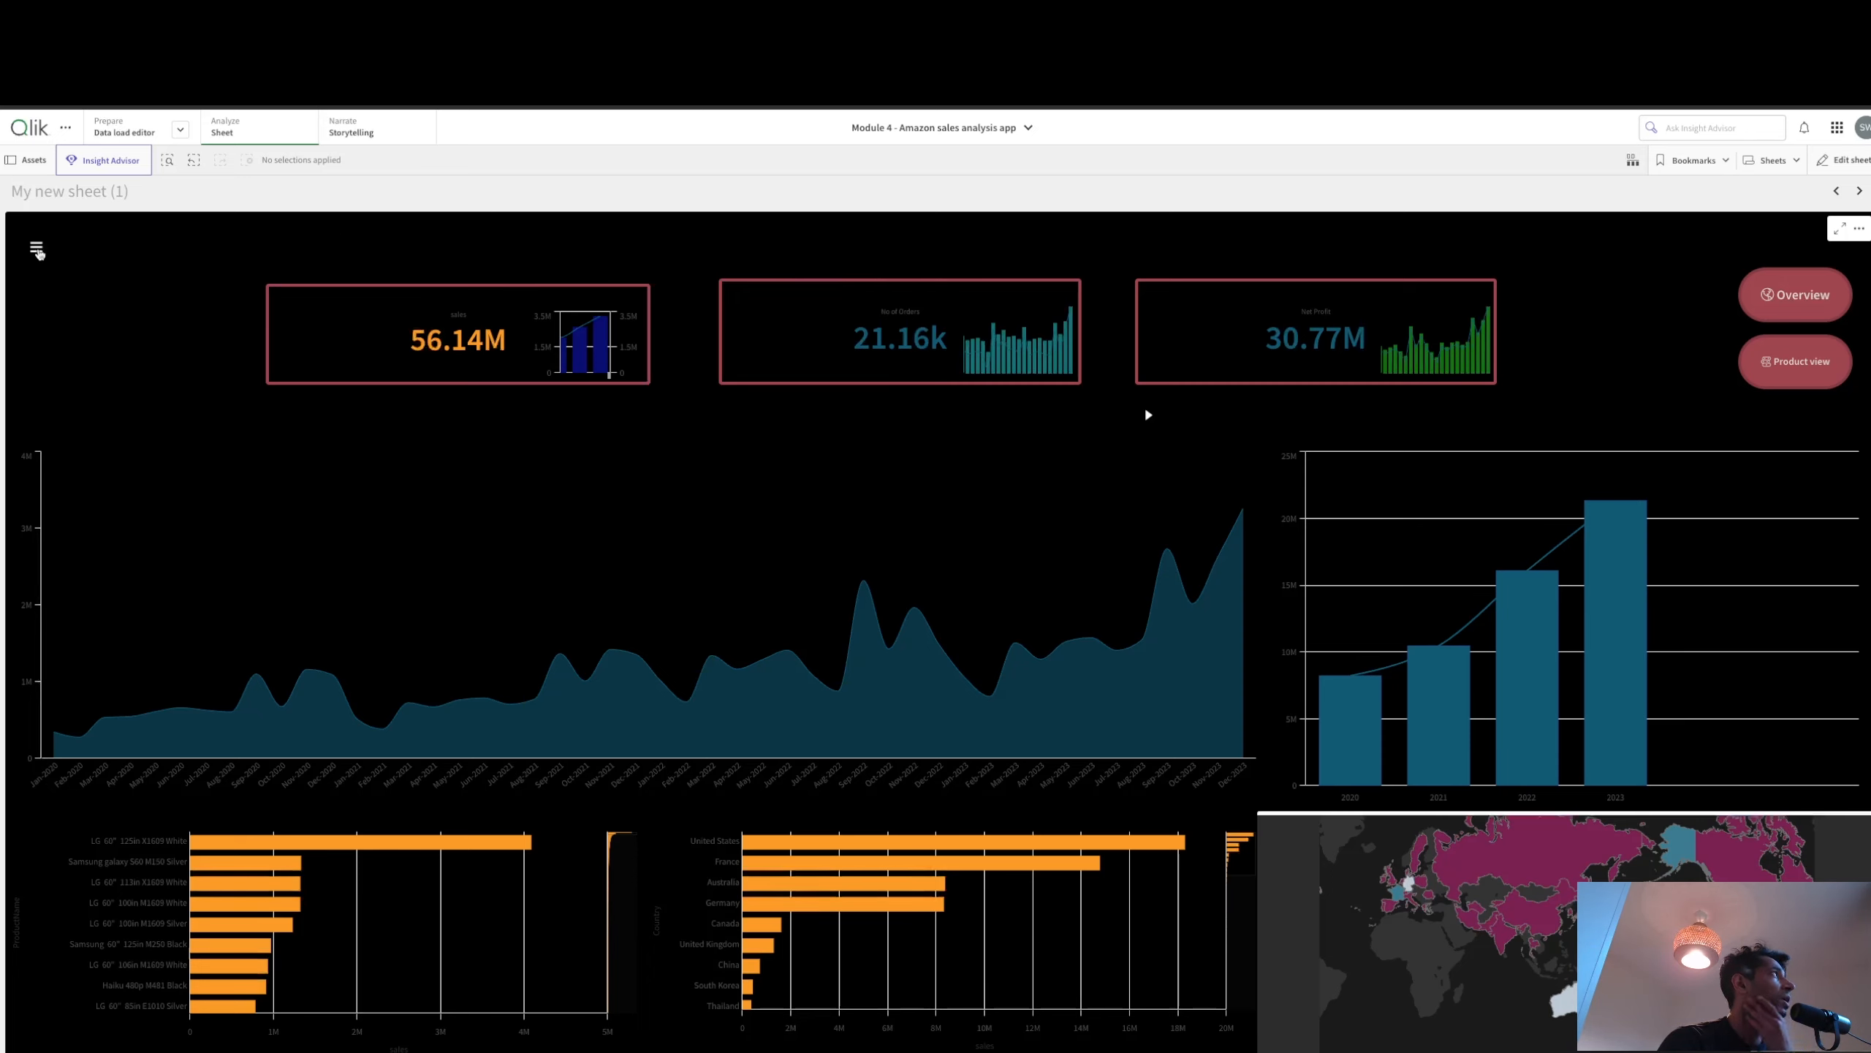
{"action": "left_click", "coordinate": [41, 249]}
{"action": "left_click", "coordinate": [41, 248]}
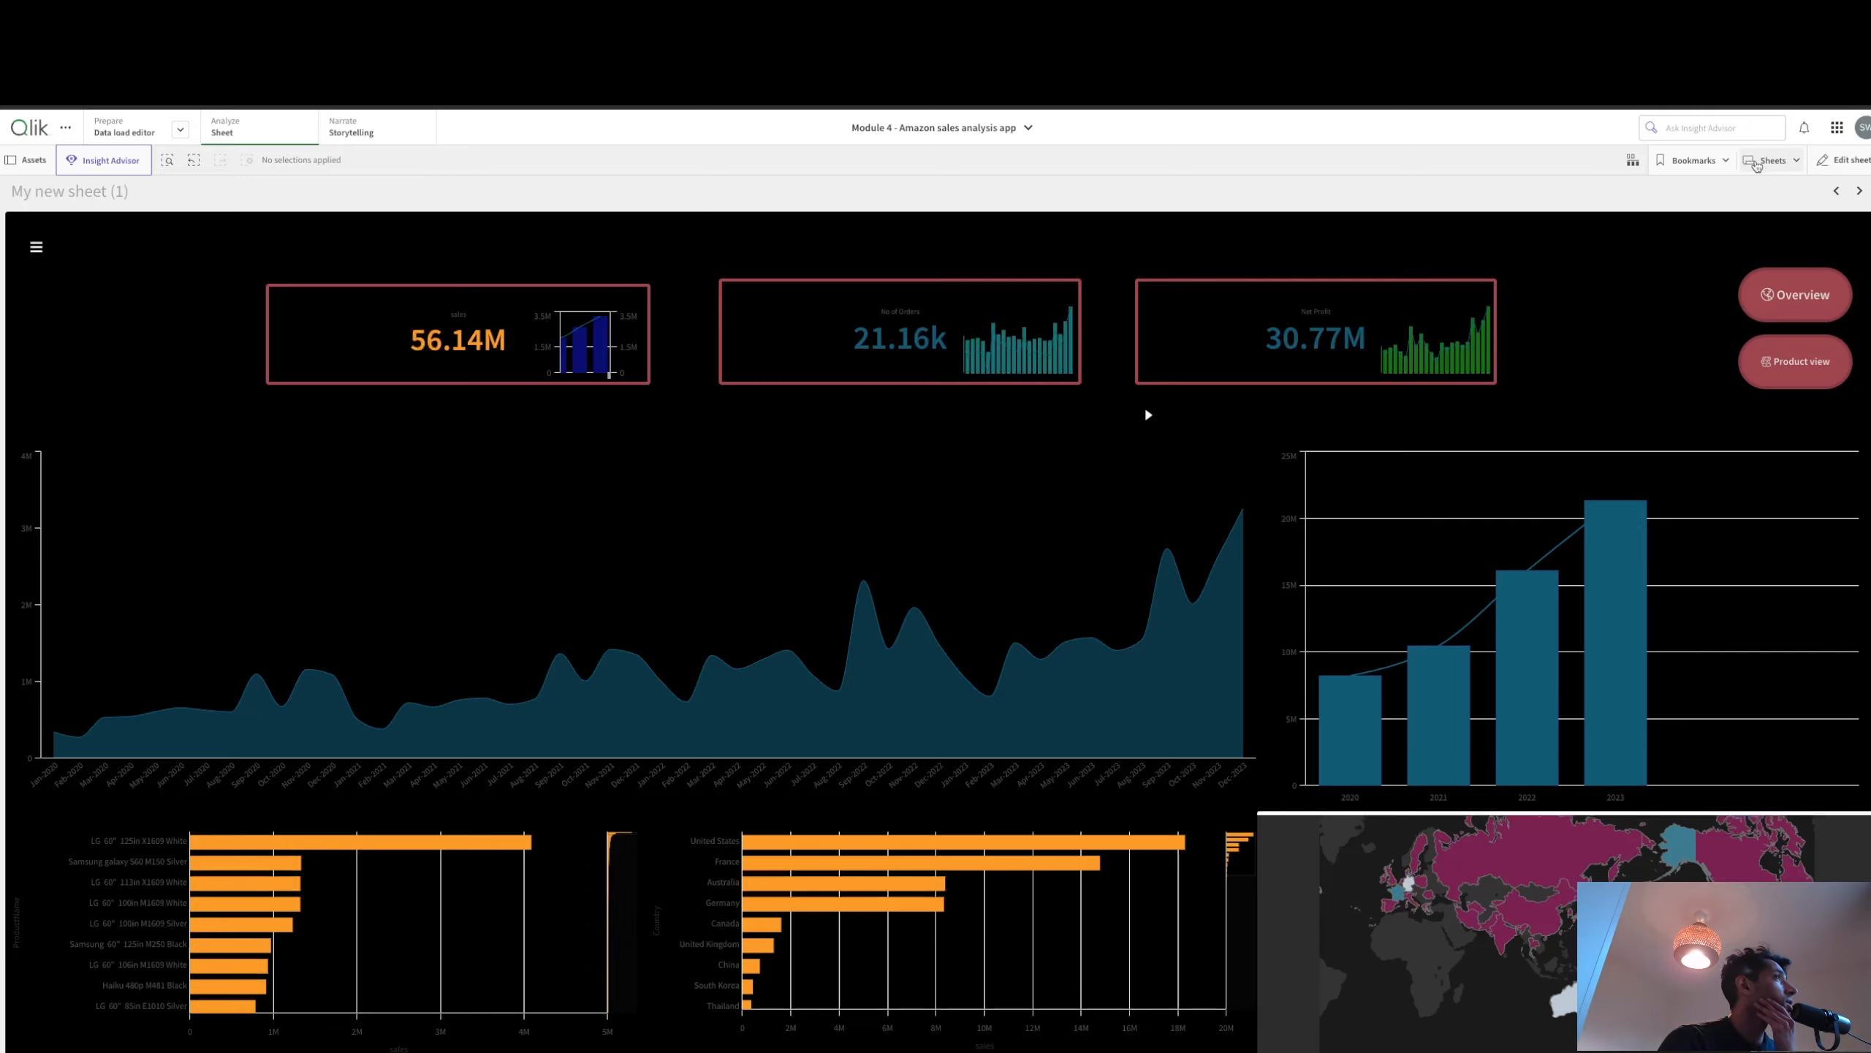
Step: Go to the sheet My new sheet (3) and put it in edit mode with its container selected
{"action": "left_click", "coordinate": [1757, 164]}
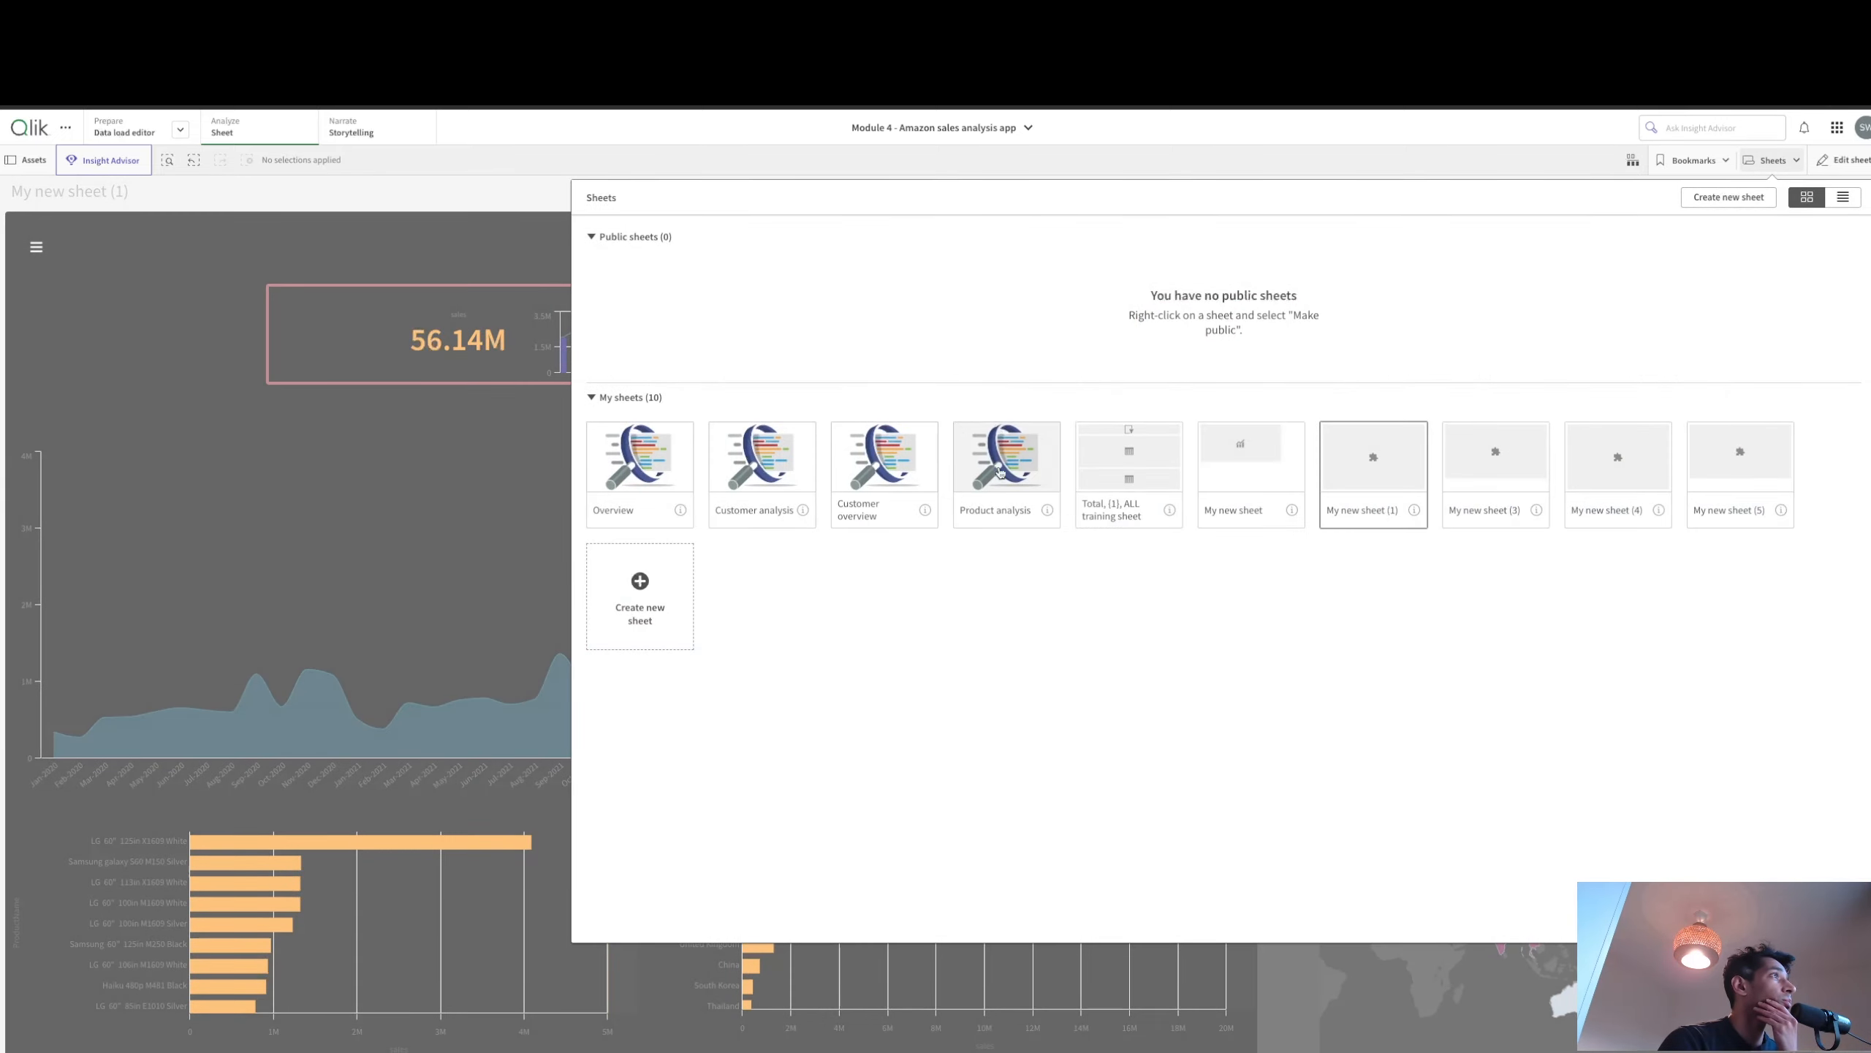
{"action": "left_click", "coordinate": [1500, 446]}
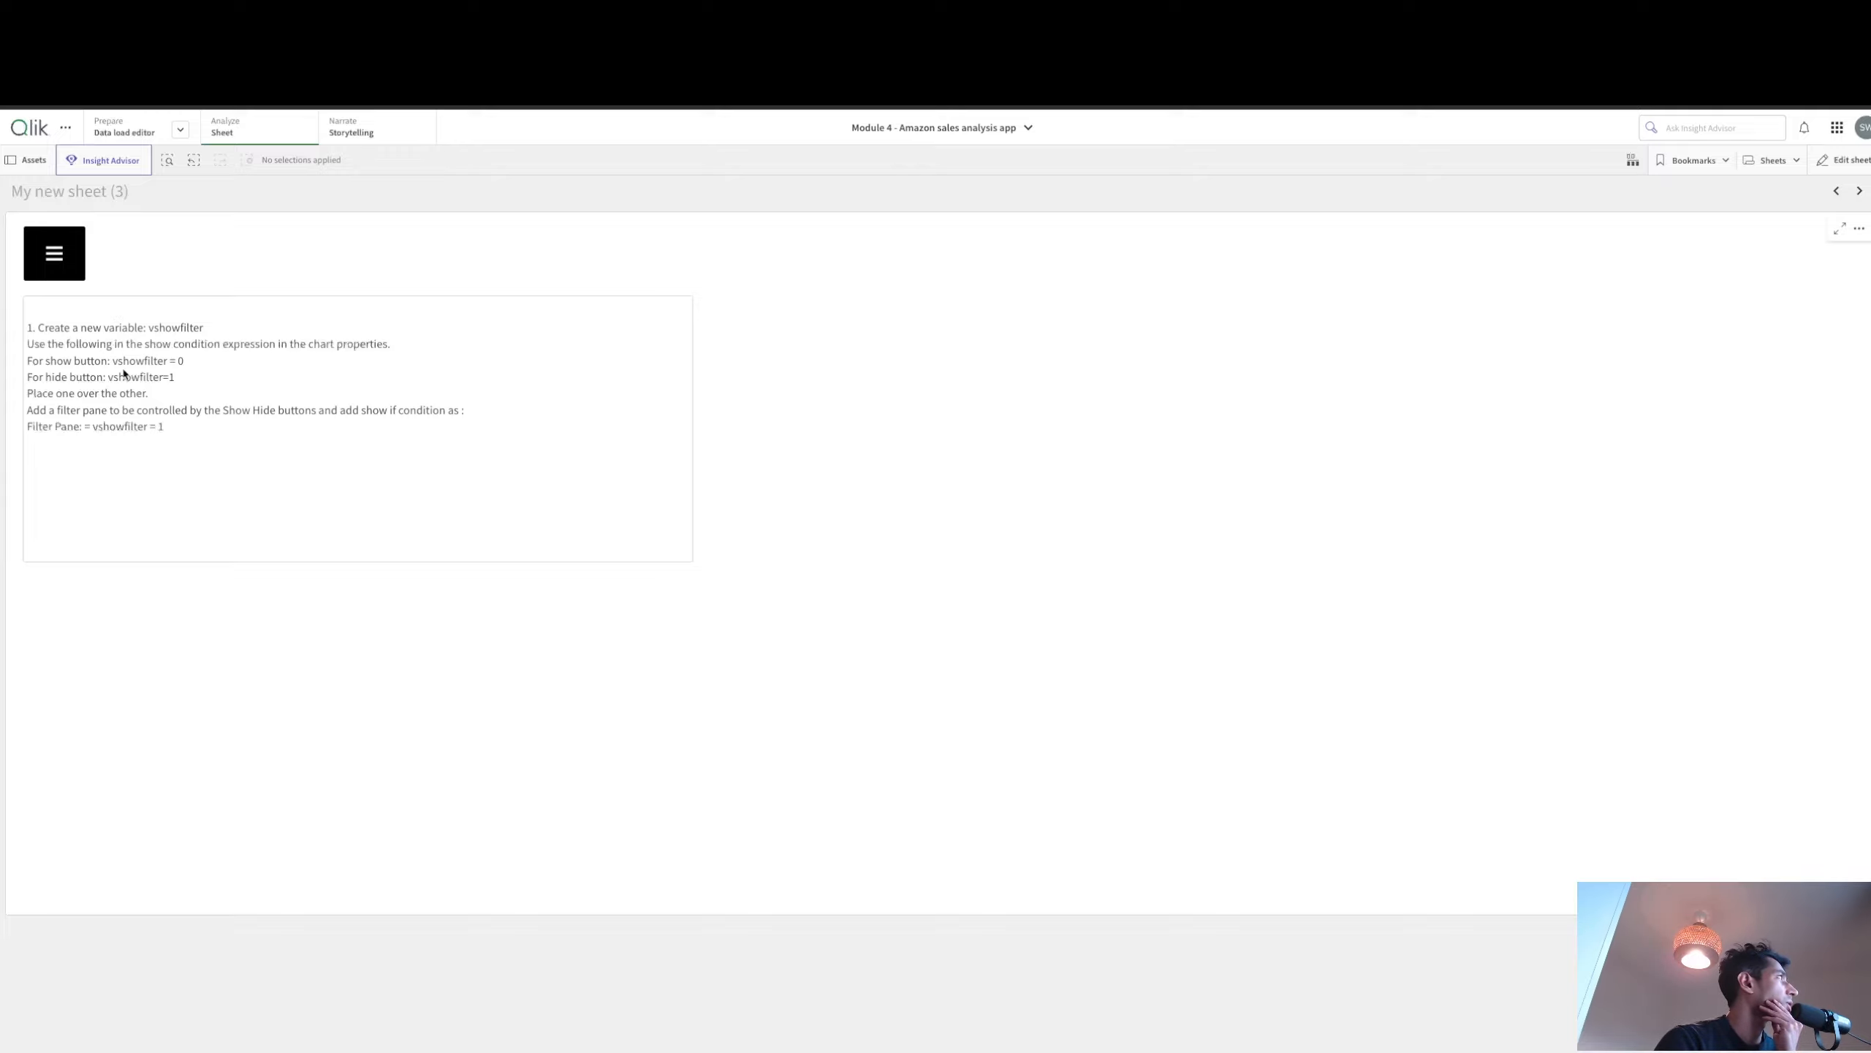
{"action": "left_click", "coordinate": [62, 266]}
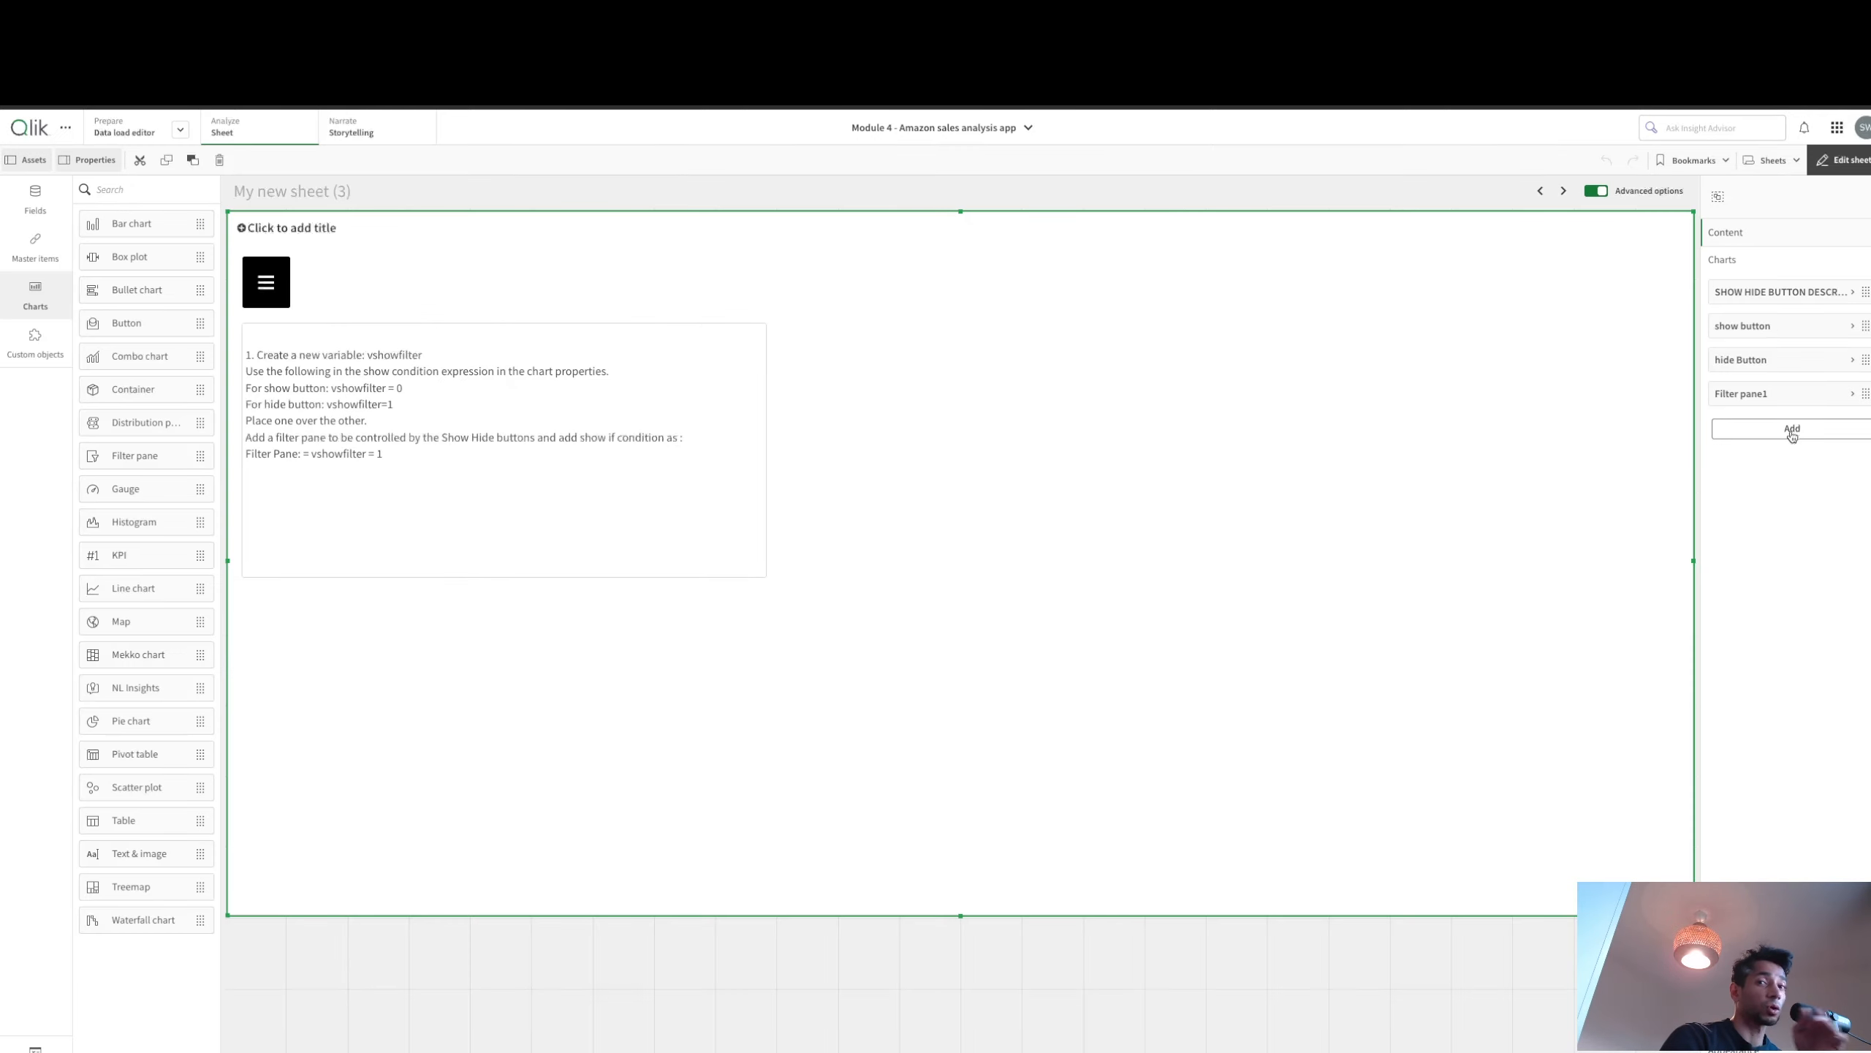
Step: Add a button object to the container's charts
{"action": "left_click", "coordinate": [1777, 431]}
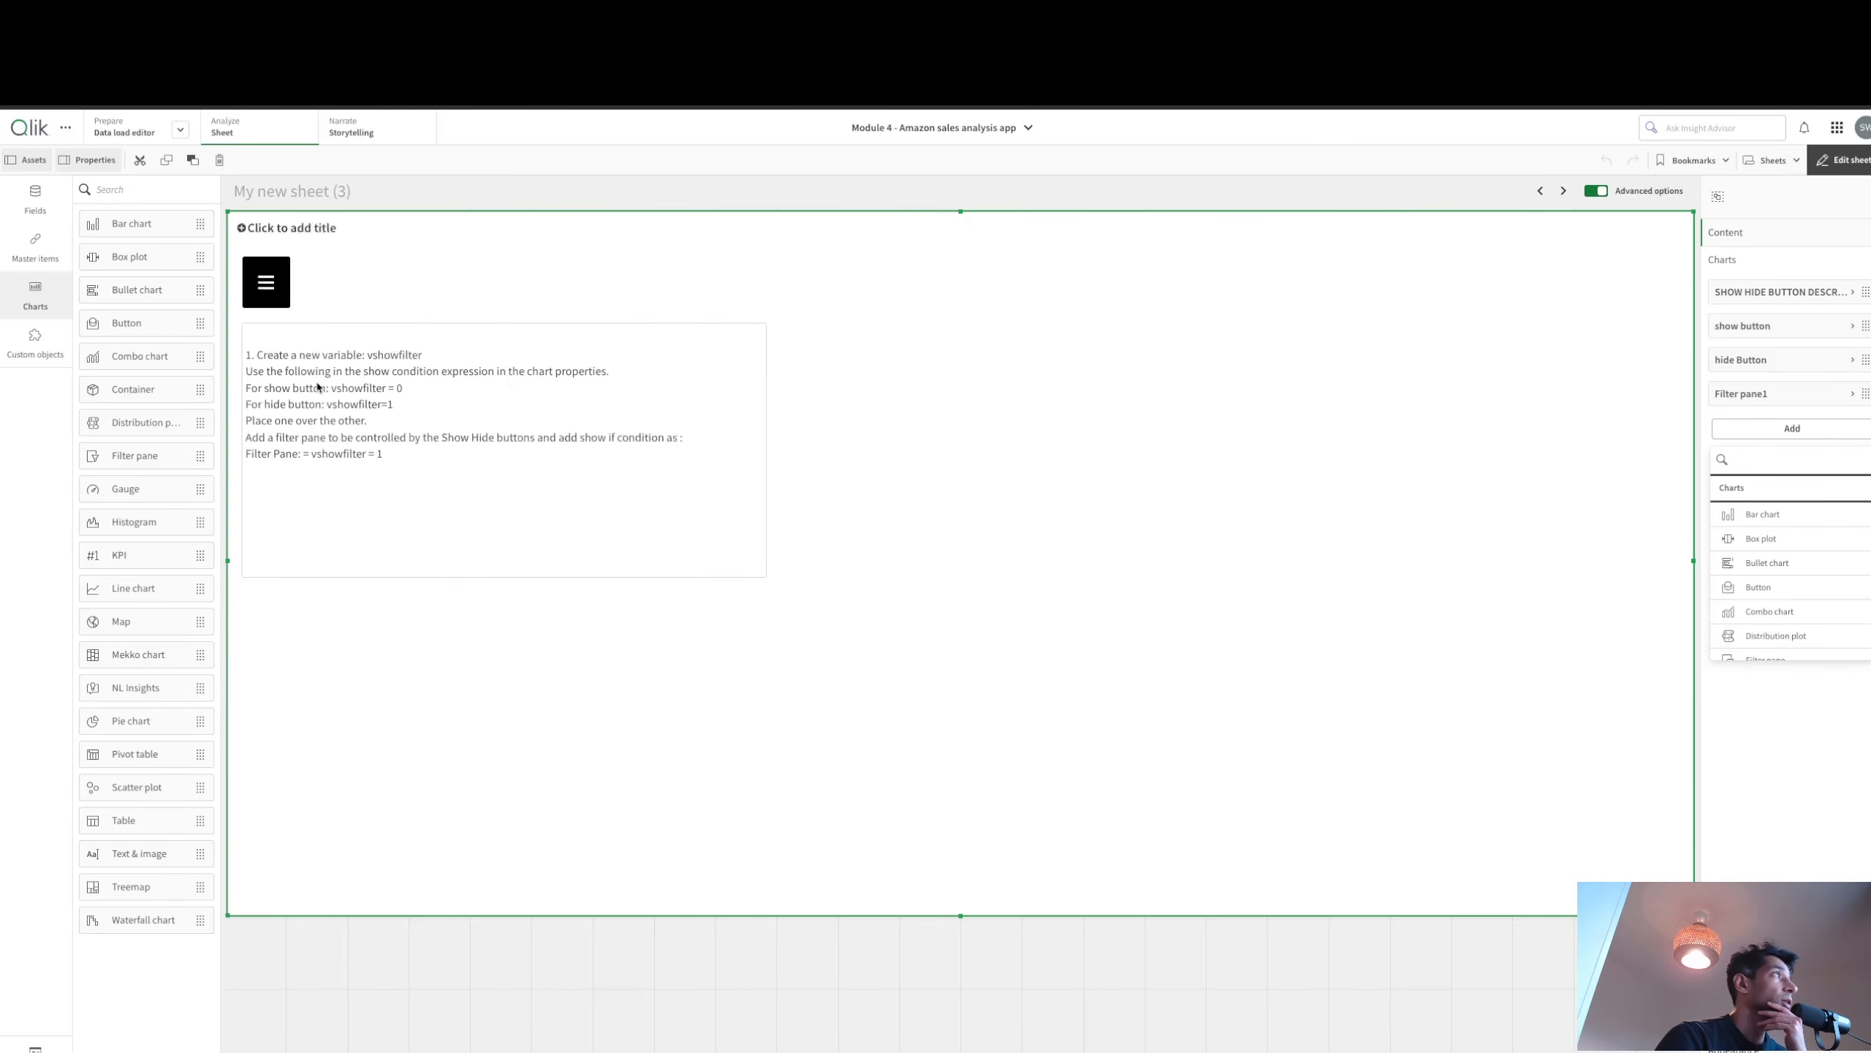
{"action": "left_click", "coordinate": [273, 293]}
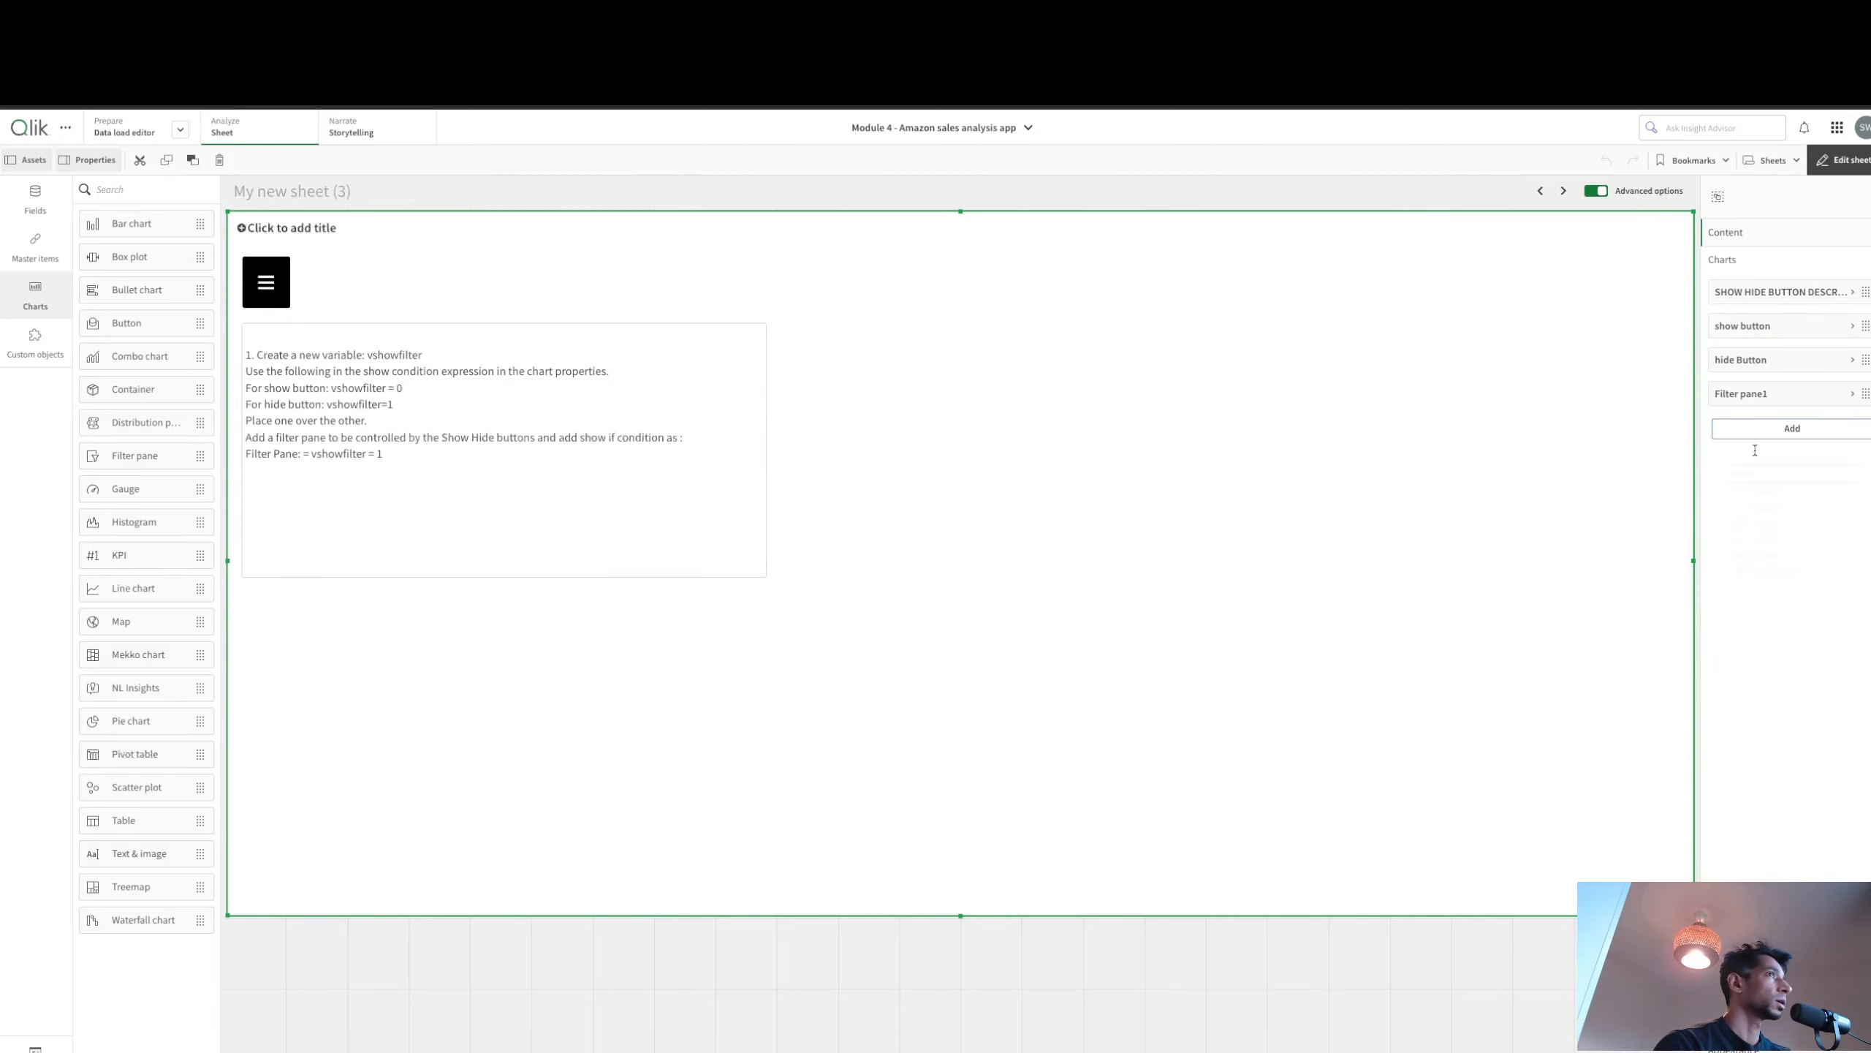
{"action": "left_click", "coordinate": [1743, 431]}
{"action": "left_click", "coordinate": [1757, 588]}
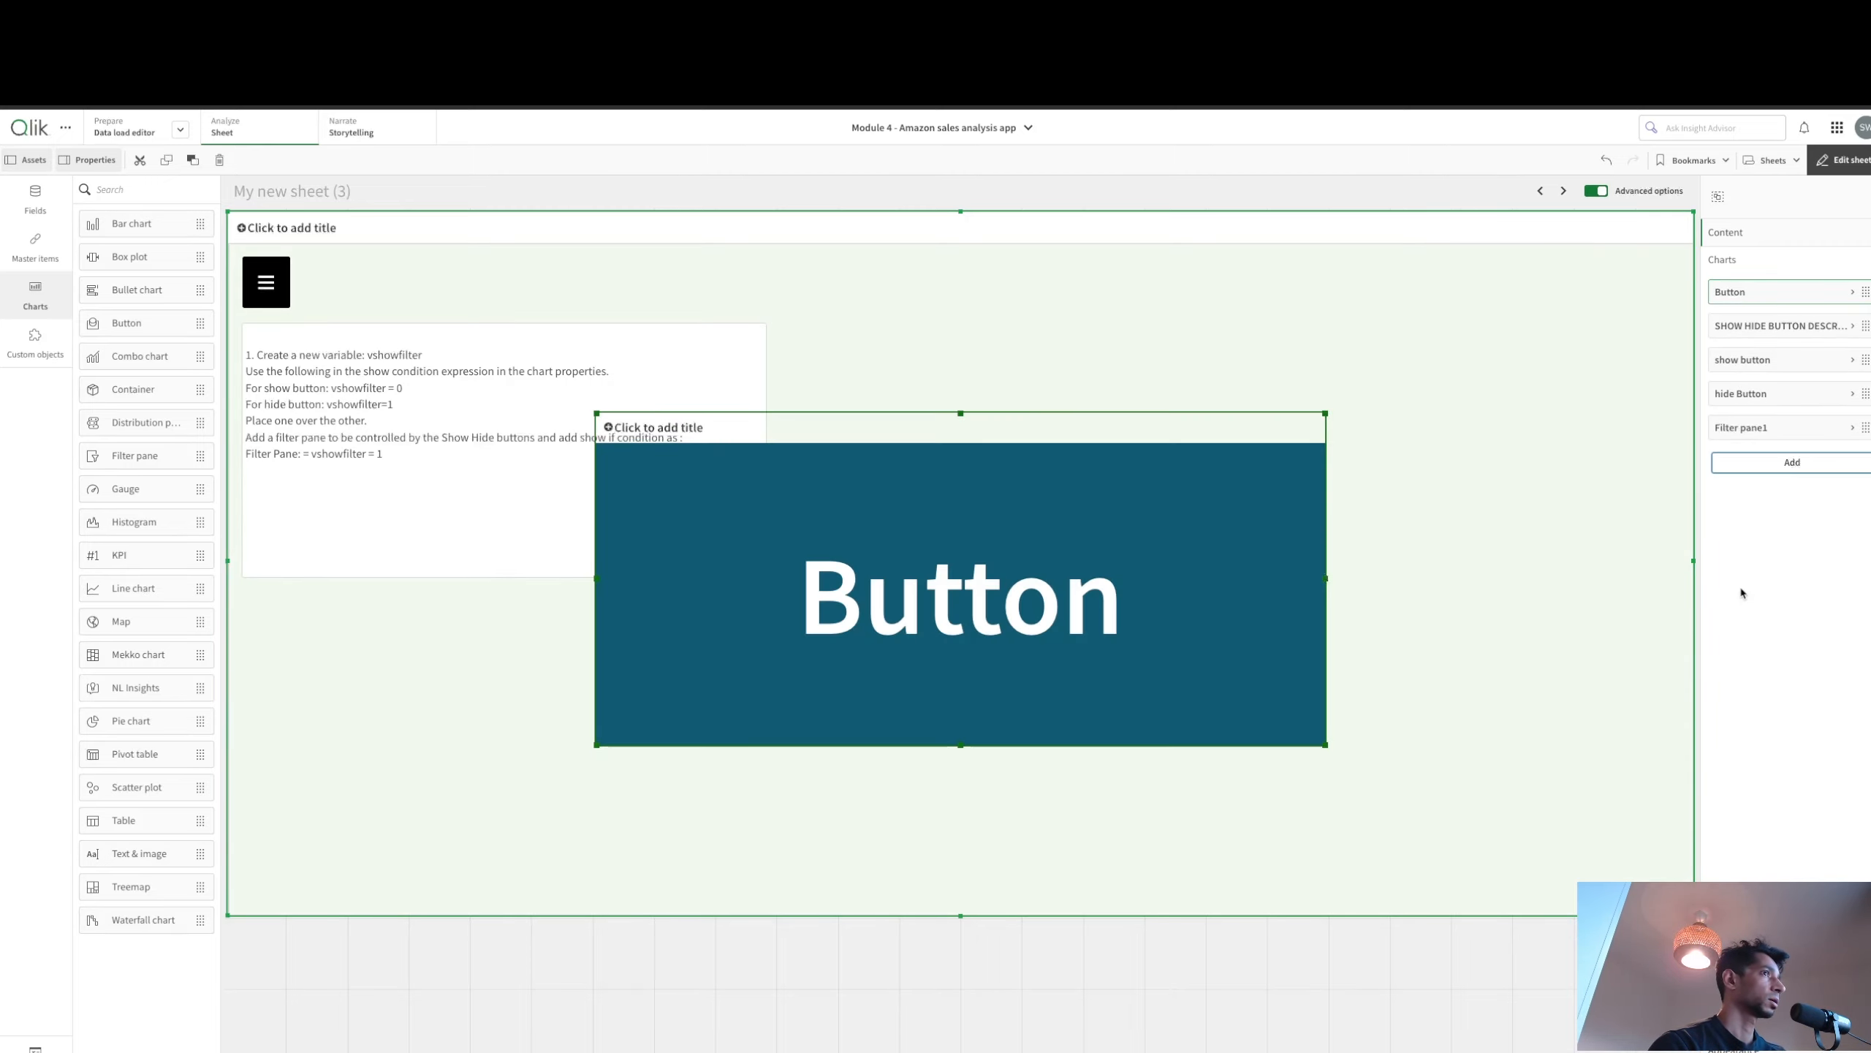
Step: Label the added chart entry "NEW Button" in the container's content settings
{"action": "left_click", "coordinate": [1775, 291]}
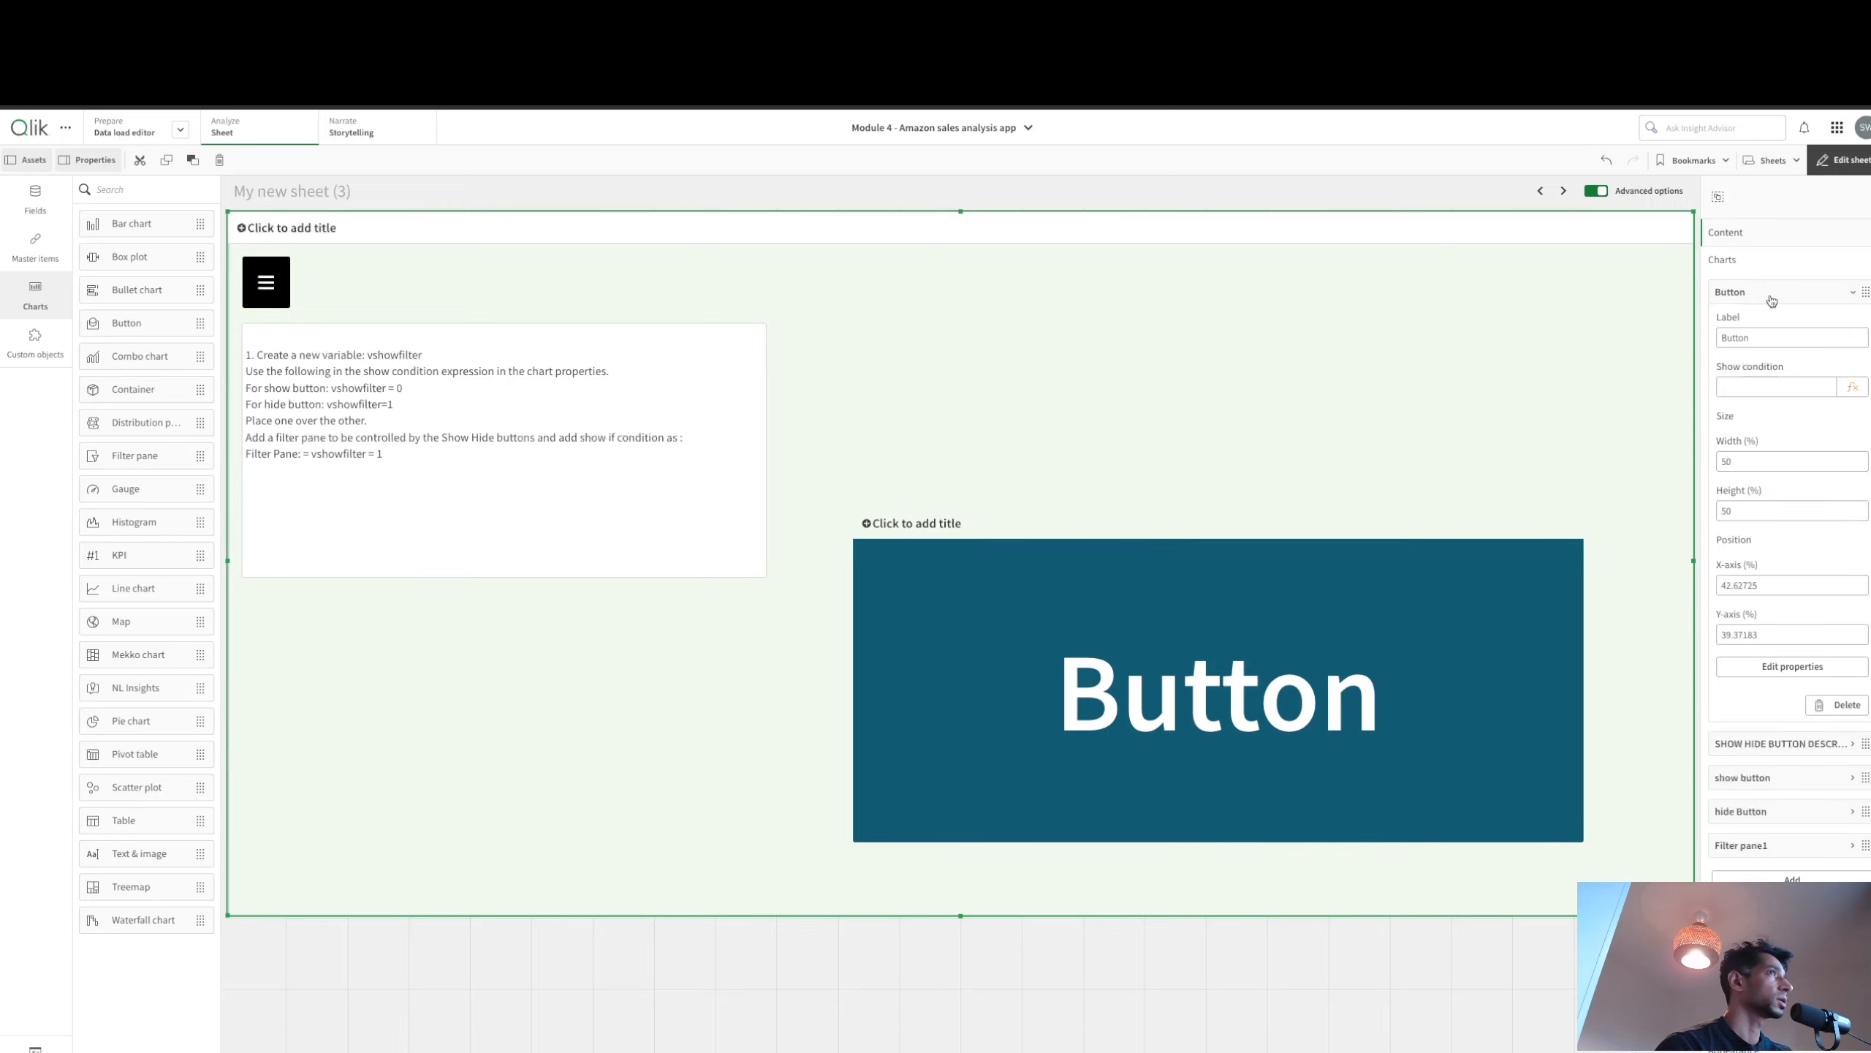
{"action": "left_click", "coordinate": [1718, 337]}
{"action": "type", "text": "NEW"}
{"action": "left_click", "coordinate": [1736, 299]}
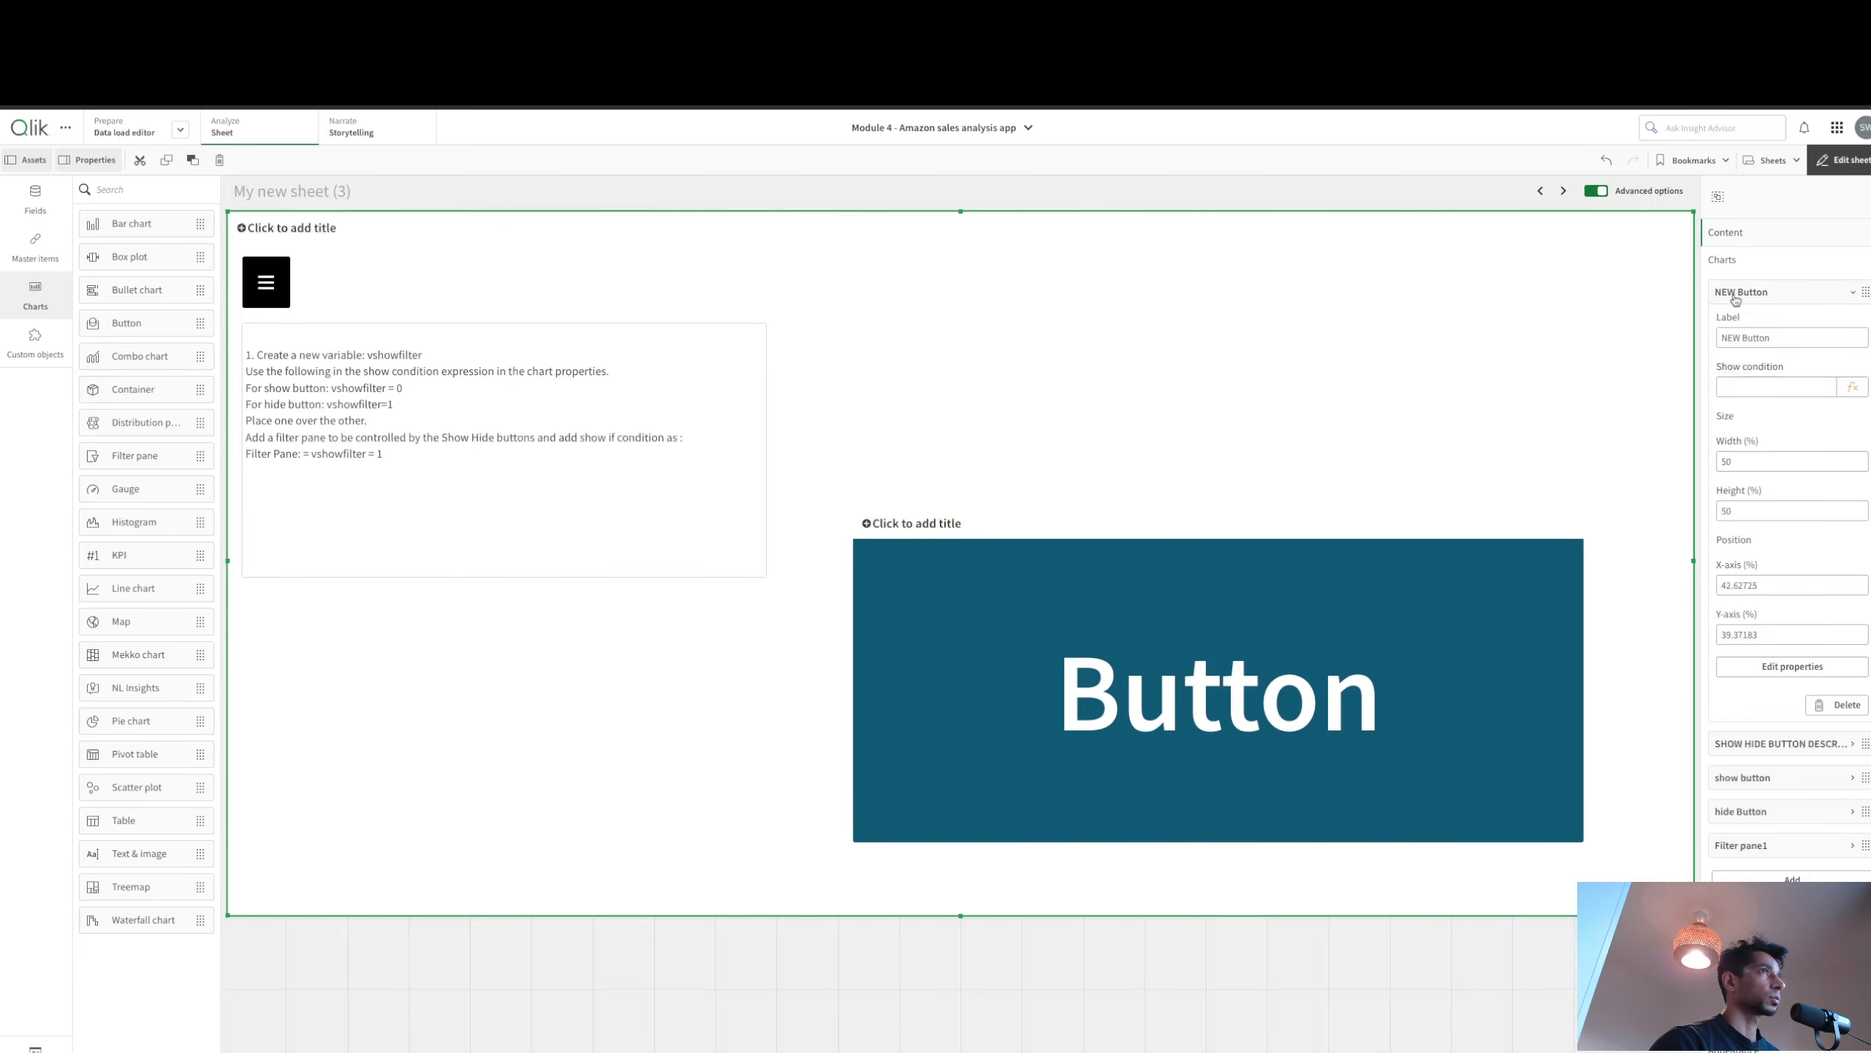
Step: Turn on the icon for NEW Button and choose the Handle icon
{"action": "left_click", "coordinate": [1794, 666]}
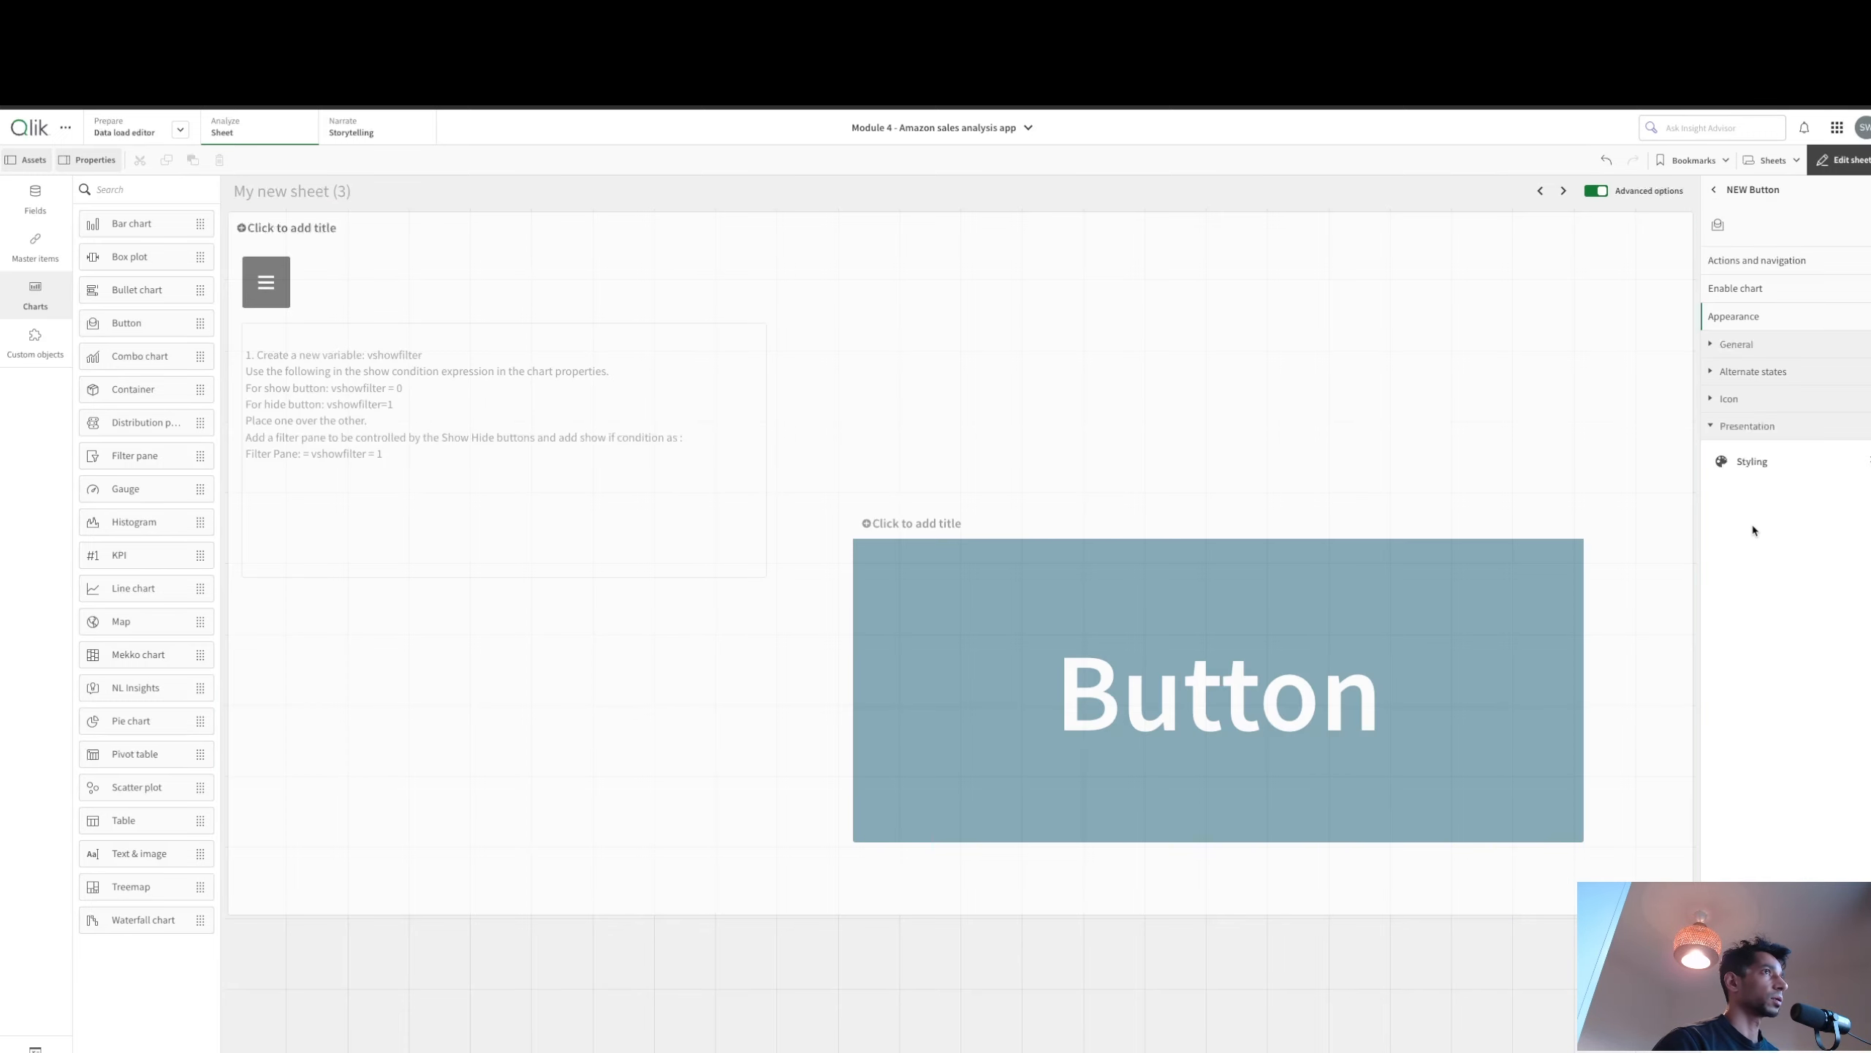
{"action": "left_click", "coordinate": [1746, 456]}
{"action": "left_click", "coordinate": [1761, 214]}
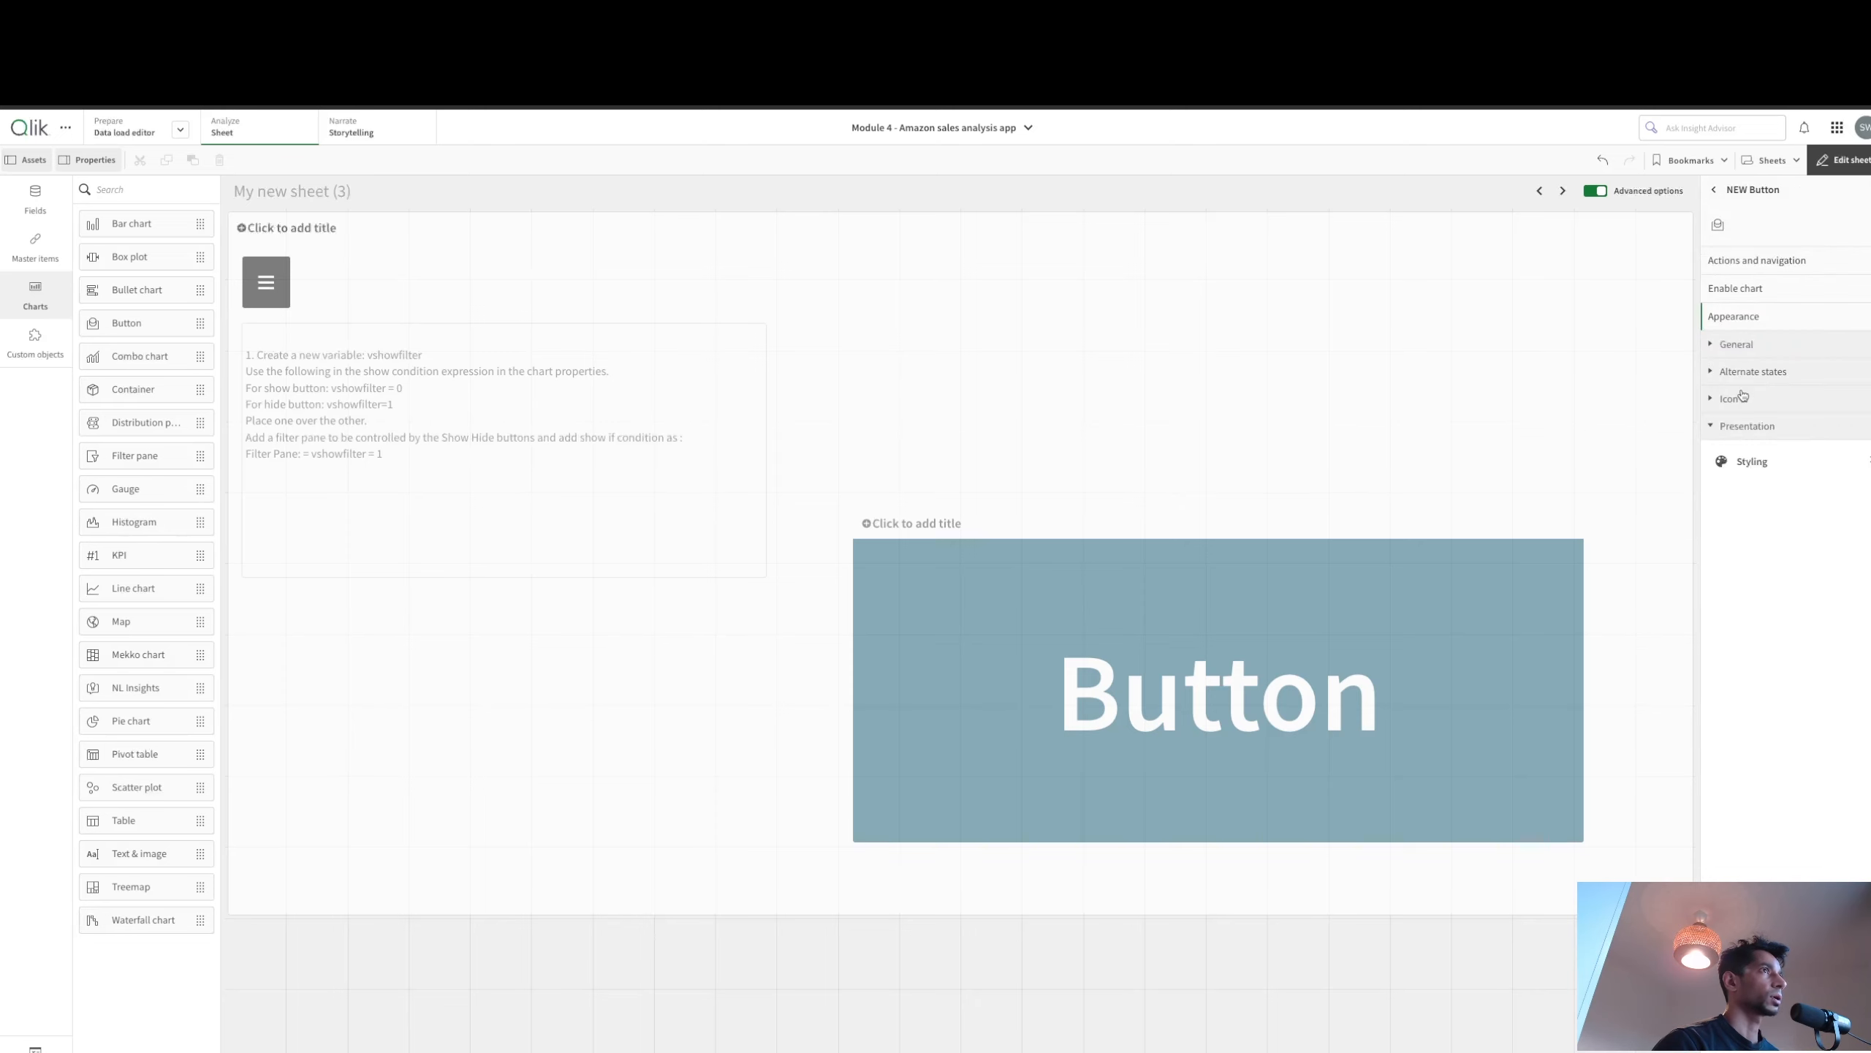
{"action": "left_click", "coordinate": [1742, 397]}
{"action": "left_click", "coordinate": [1855, 434]}
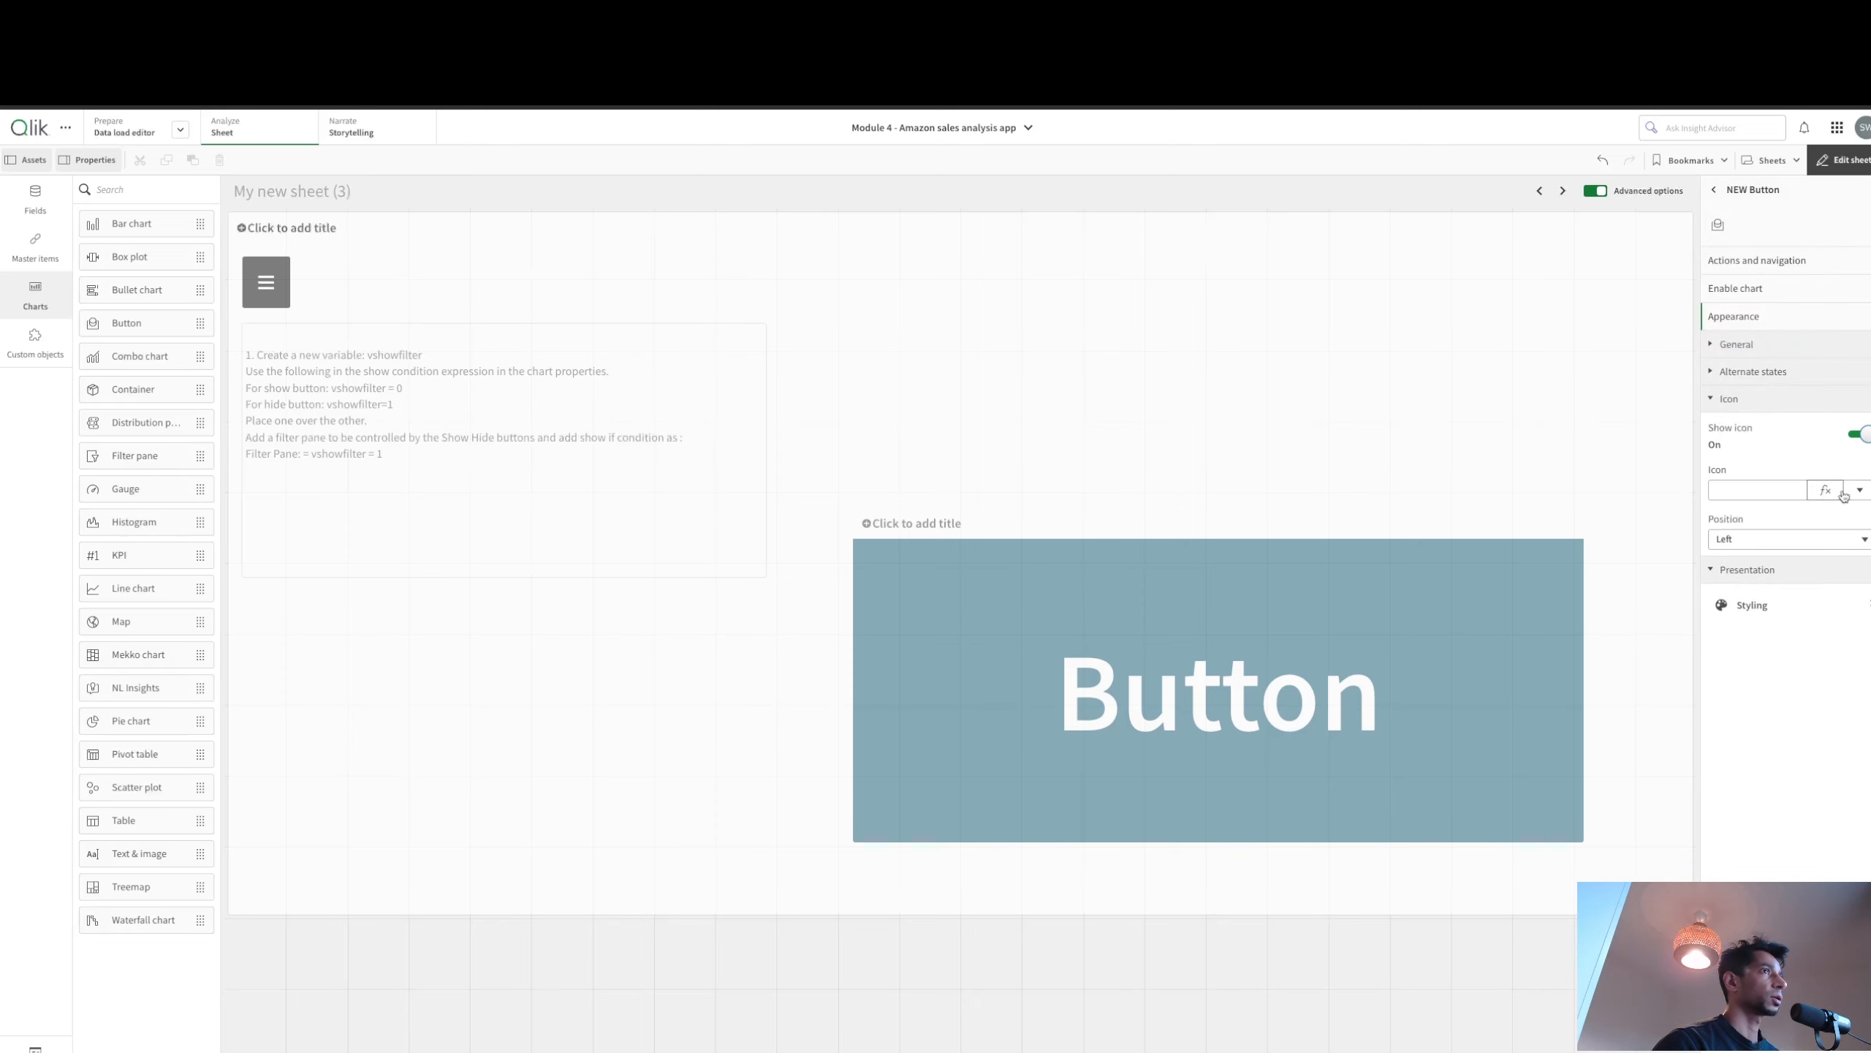
{"action": "left_click", "coordinate": [1851, 491]}
{"action": "type", "text": "H"}
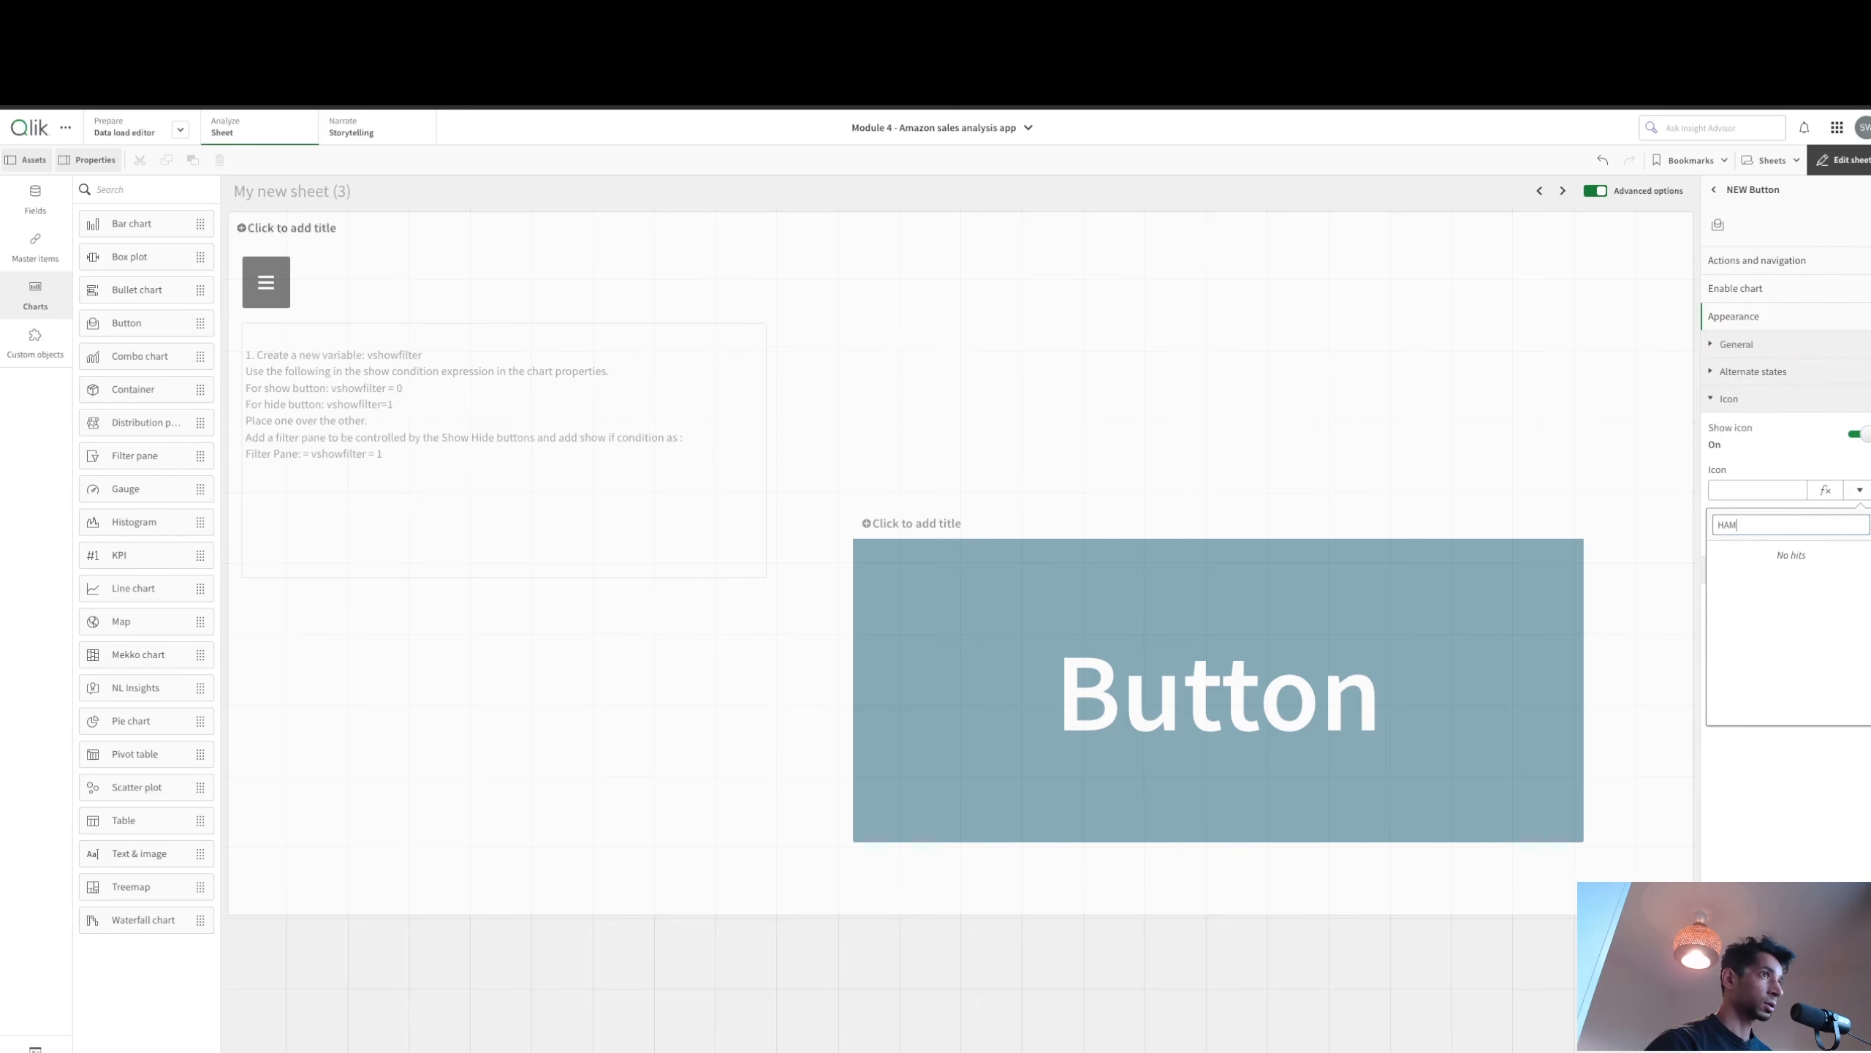
{"action": "left_click", "coordinate": [1746, 656]}
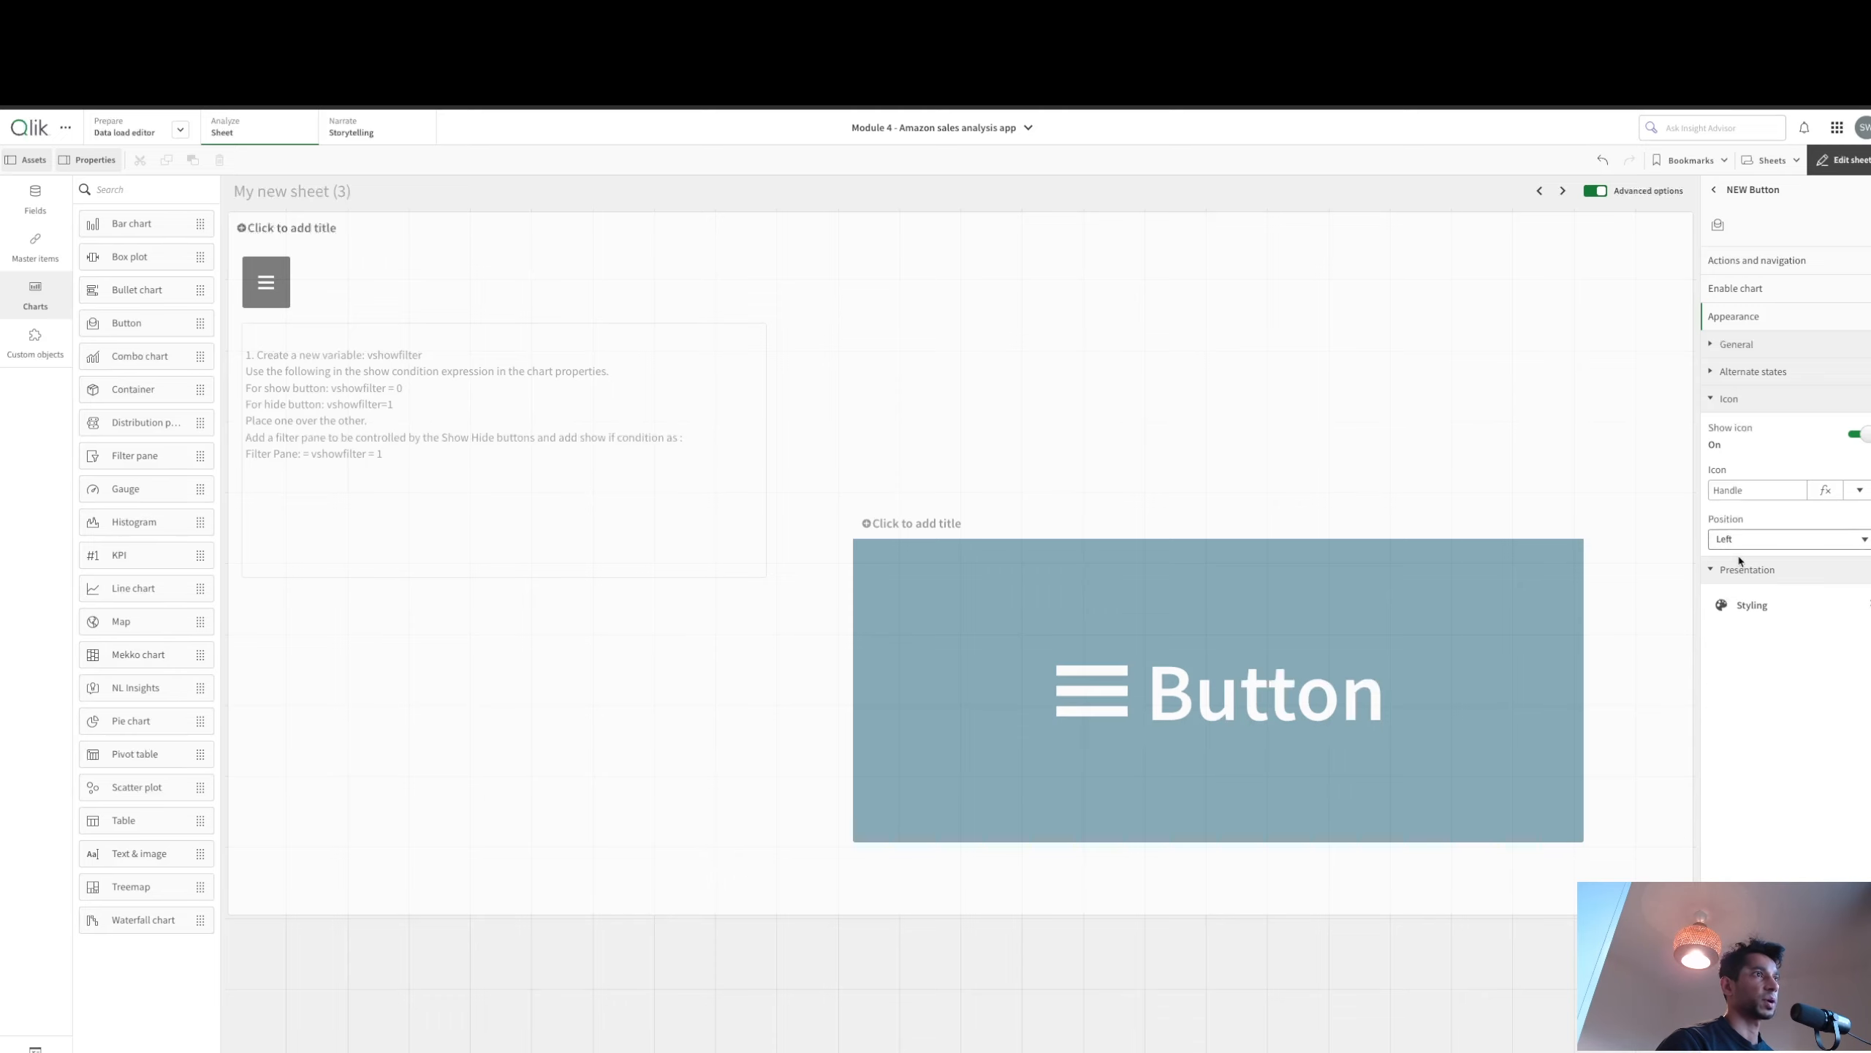
Step: Clear the label text of NEW Button so it shows only the icon
{"action": "left_click", "coordinate": [1739, 352]}
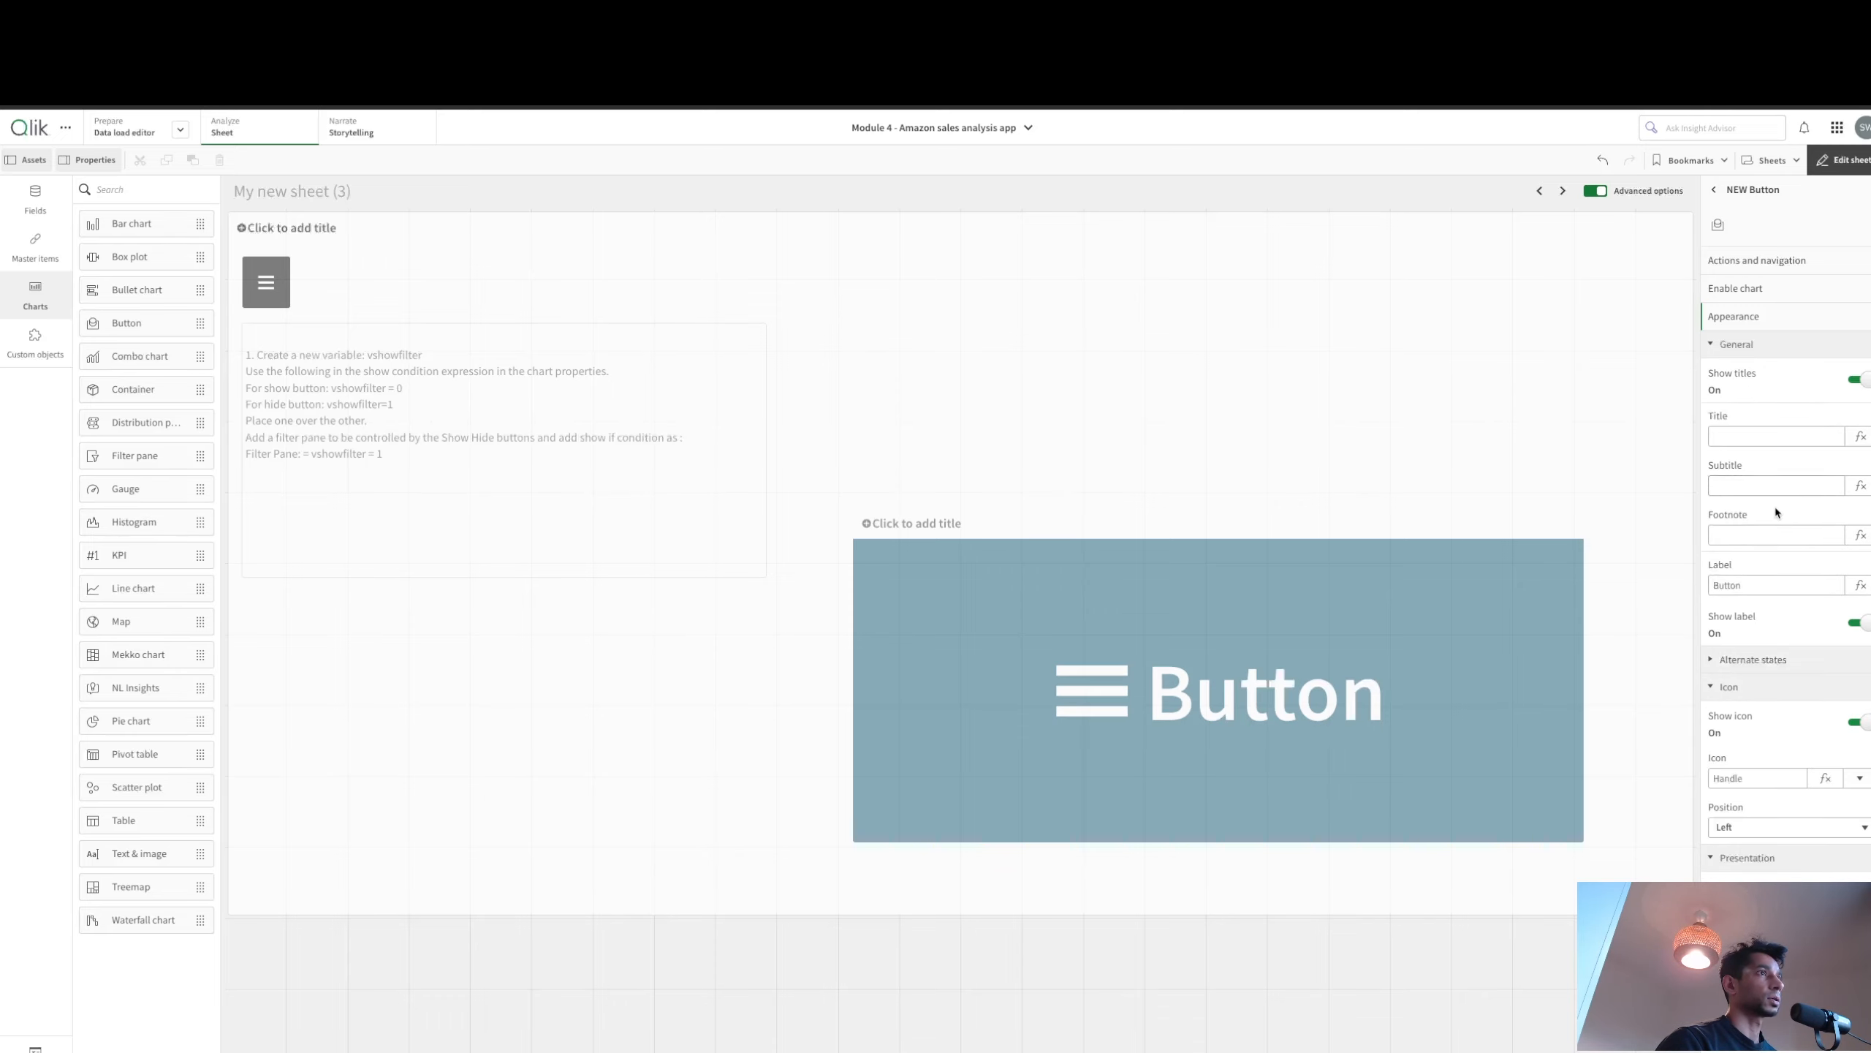
{"action": "left_click_drag", "start_coordinate": [1768, 585], "coordinate": [1694, 585]}
{"action": "key", "text": "BackSpace"}
{"action": "left_click", "coordinate": [1353, 660]}
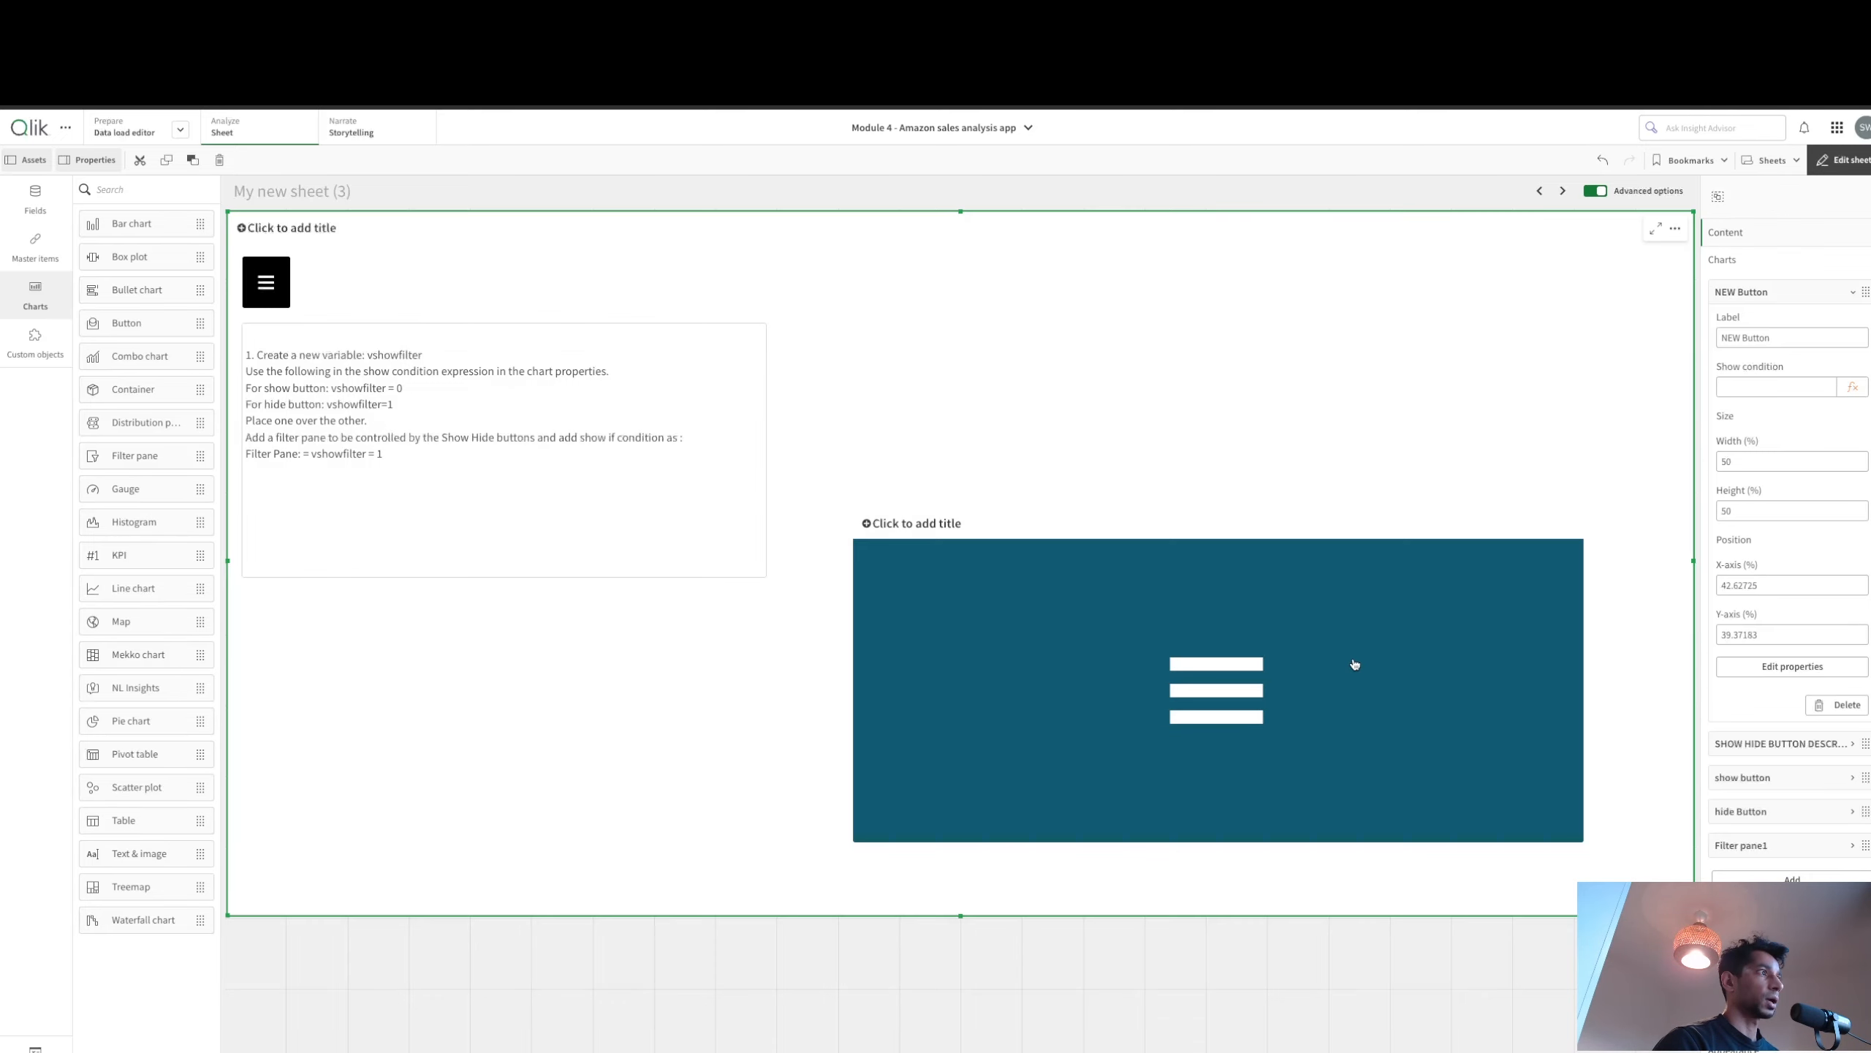
Step: Set the label font color of NEW Button to black in its chart styling
{"action": "left_click", "coordinate": [1801, 665]}
{"action": "left_click", "coordinate": [1792, 664]}
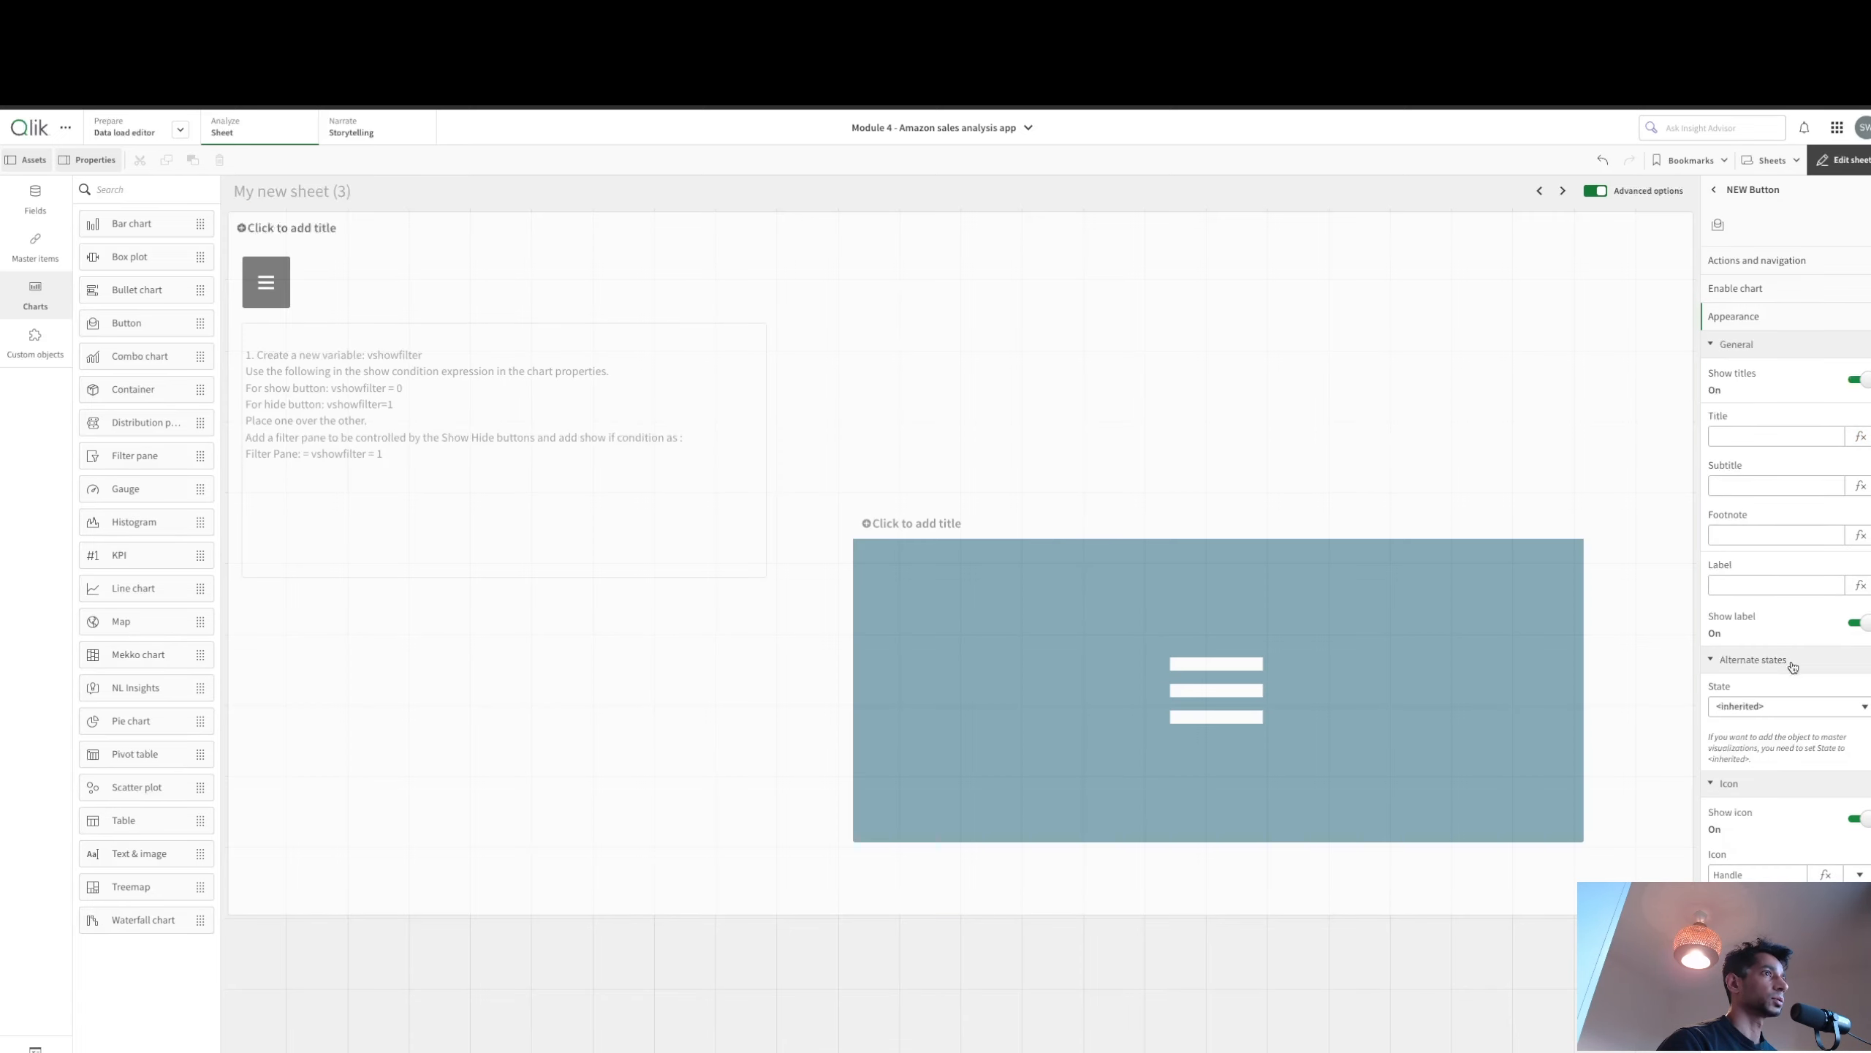
{"action": "left_click", "coordinate": [1791, 988]}
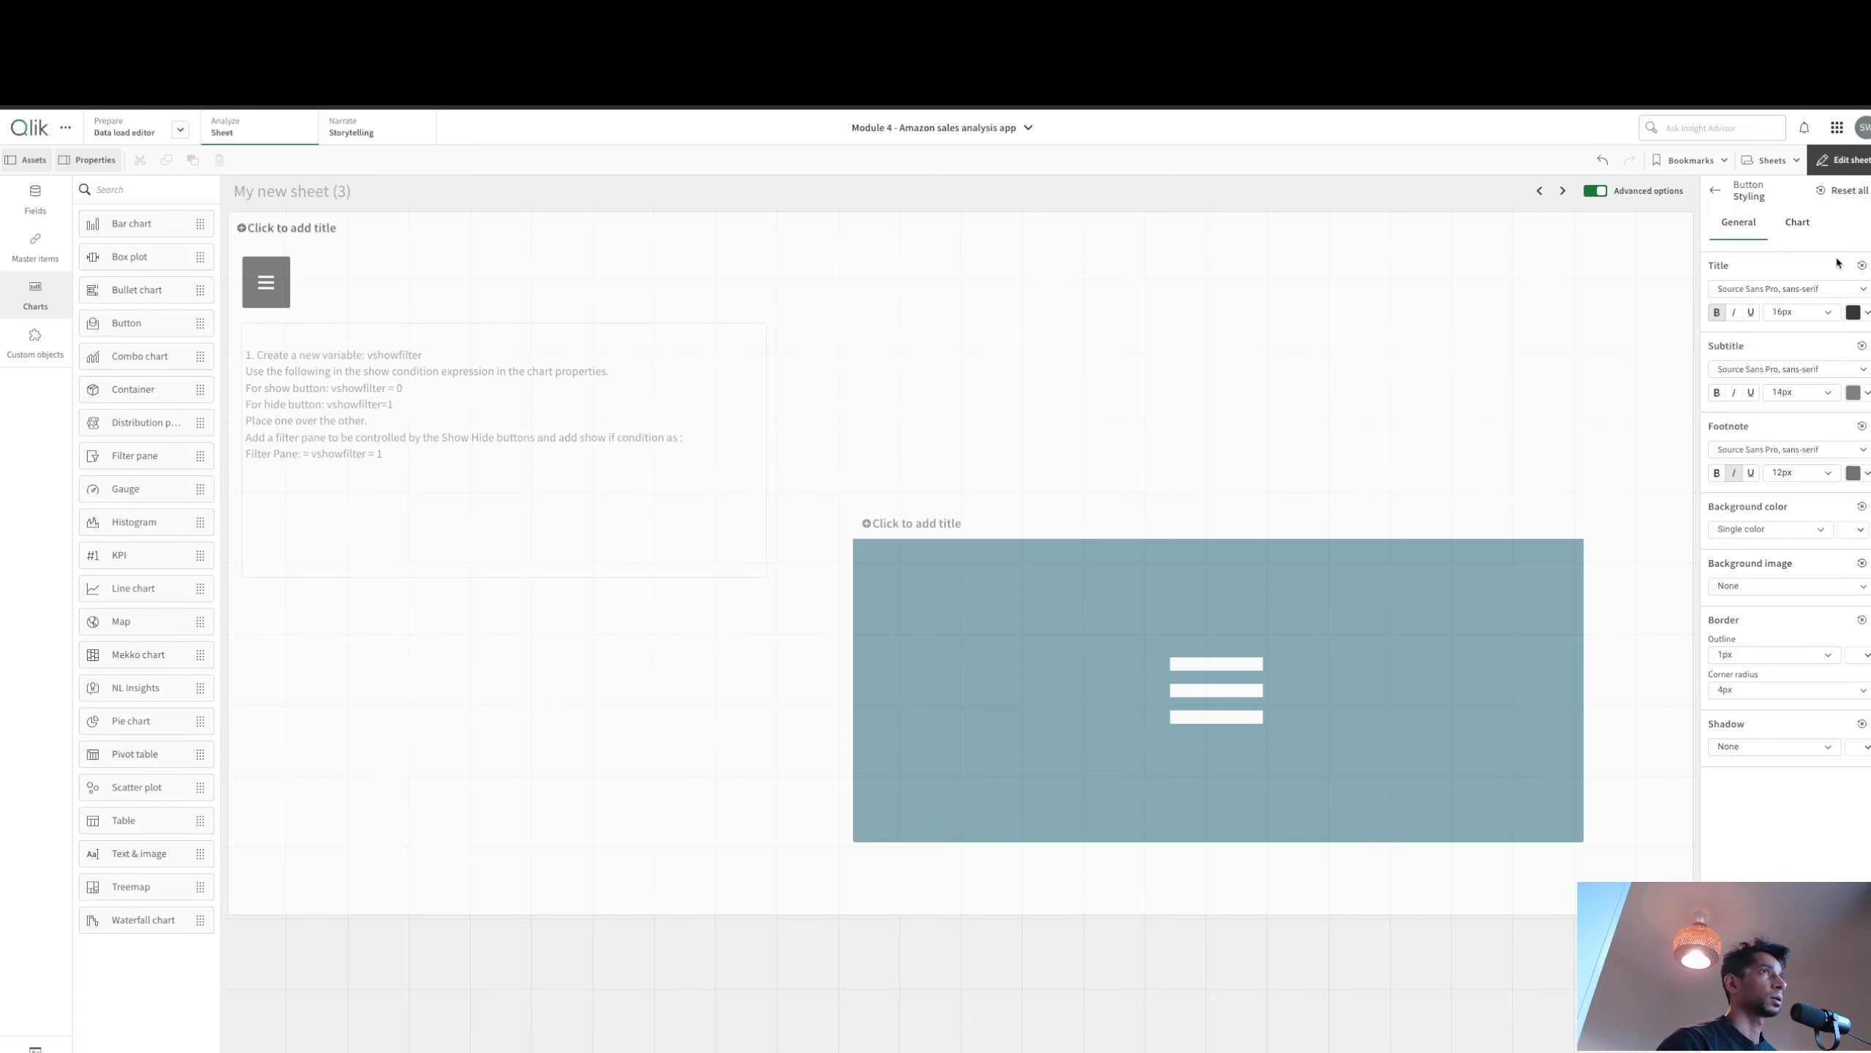
{"action": "left_click", "coordinate": [1805, 239]}
{"action": "left_click", "coordinate": [1858, 451]}
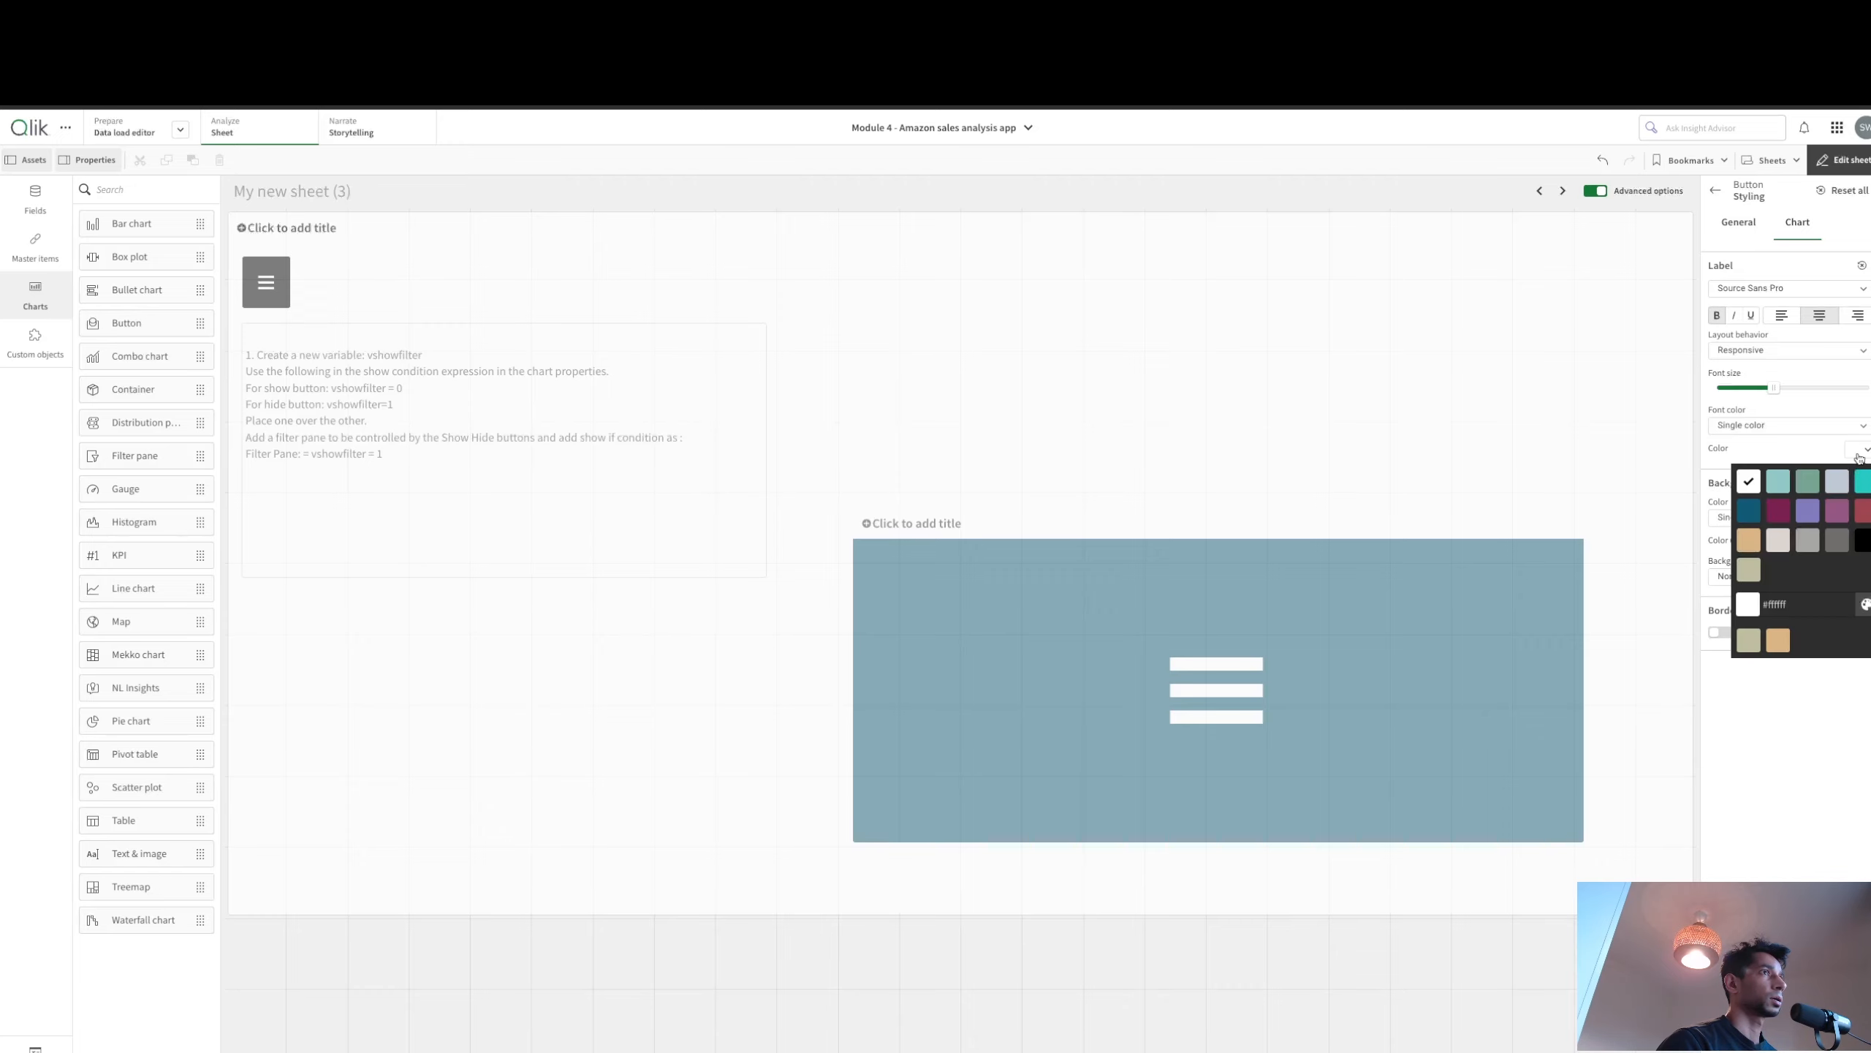
{"action": "left_click", "coordinate": [1863, 541]}
{"action": "left_click", "coordinate": [1774, 414]}
Step: Set the background of NEW Button to a single black color
{"action": "left_click", "coordinate": [1788, 519]}
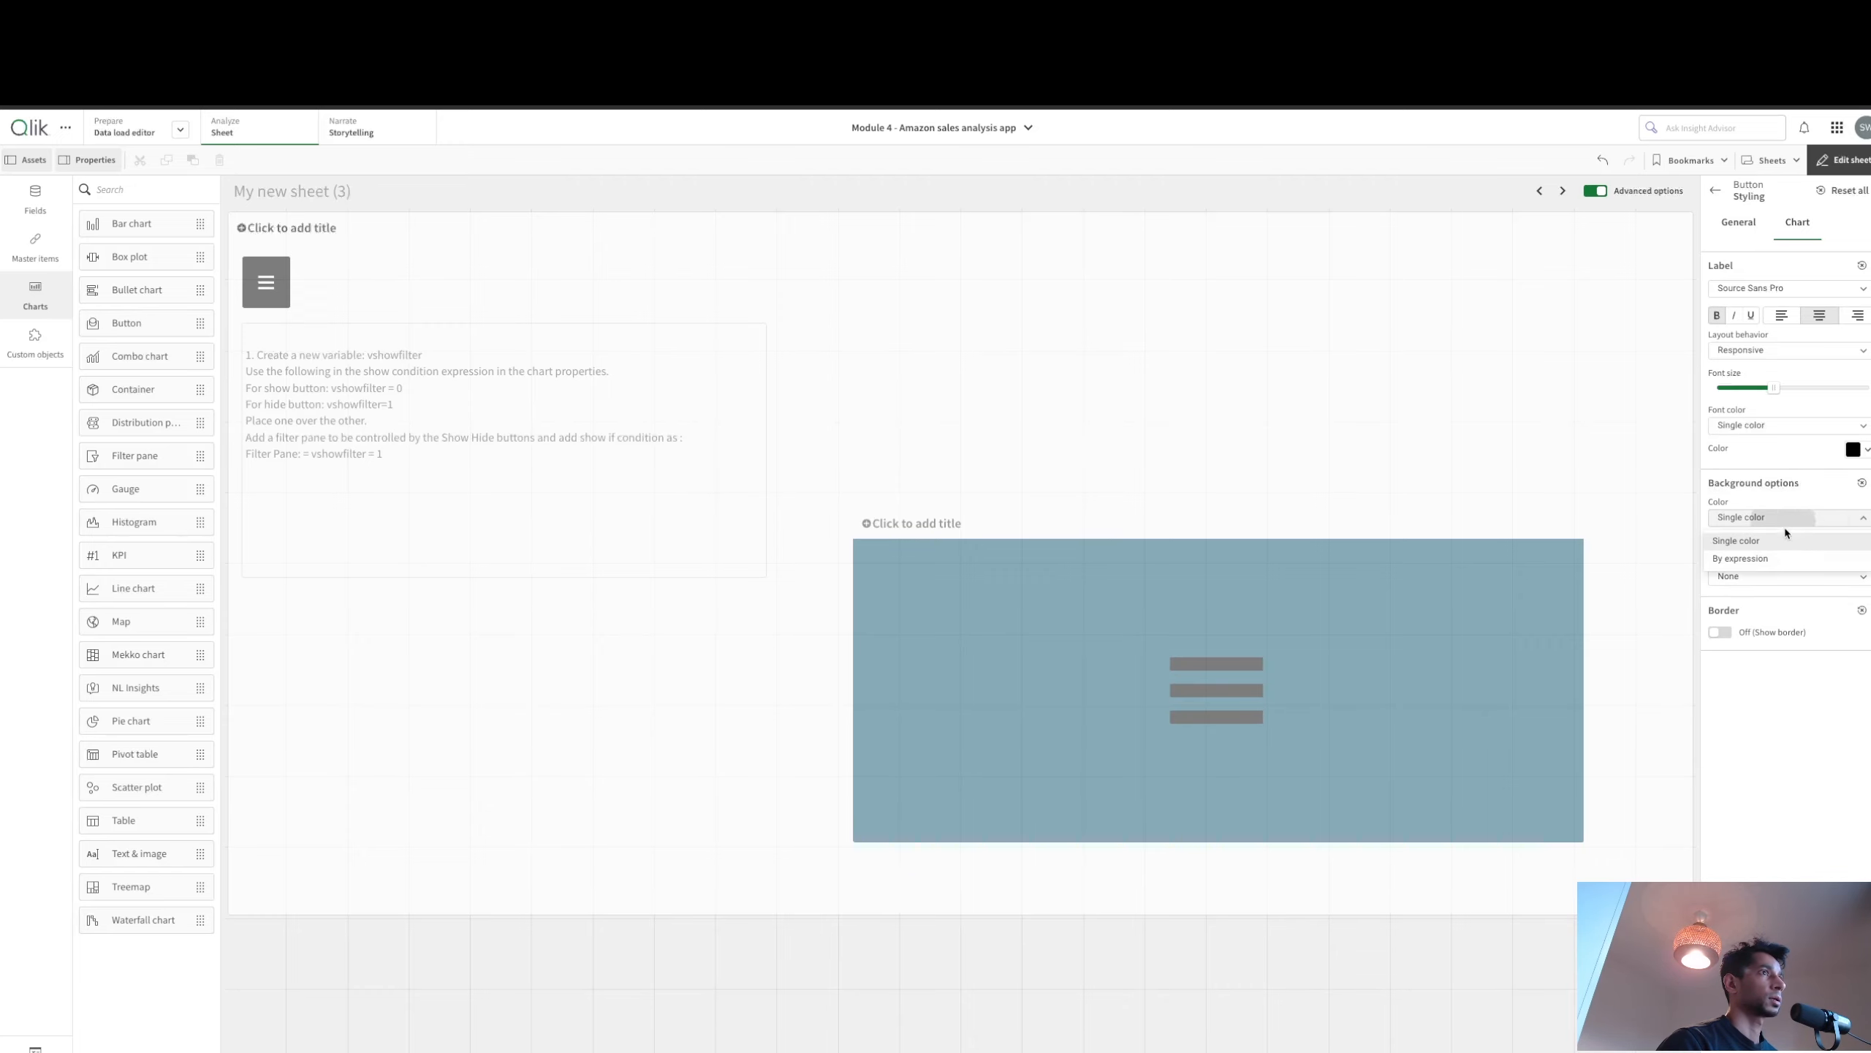
{"action": "left_click", "coordinate": [1776, 544]}
{"action": "left_click", "coordinate": [1857, 541]}
{"action": "left_click", "coordinate": [1750, 662]}
Step: Change the font color of NEW Button to dark teal and select the button in the container
{"action": "left_click", "coordinate": [1807, 517]}
{"action": "left_click", "coordinate": [1857, 450]}
{"action": "left_click", "coordinate": [1750, 510]}
{"action": "left_click", "coordinate": [1356, 635]}
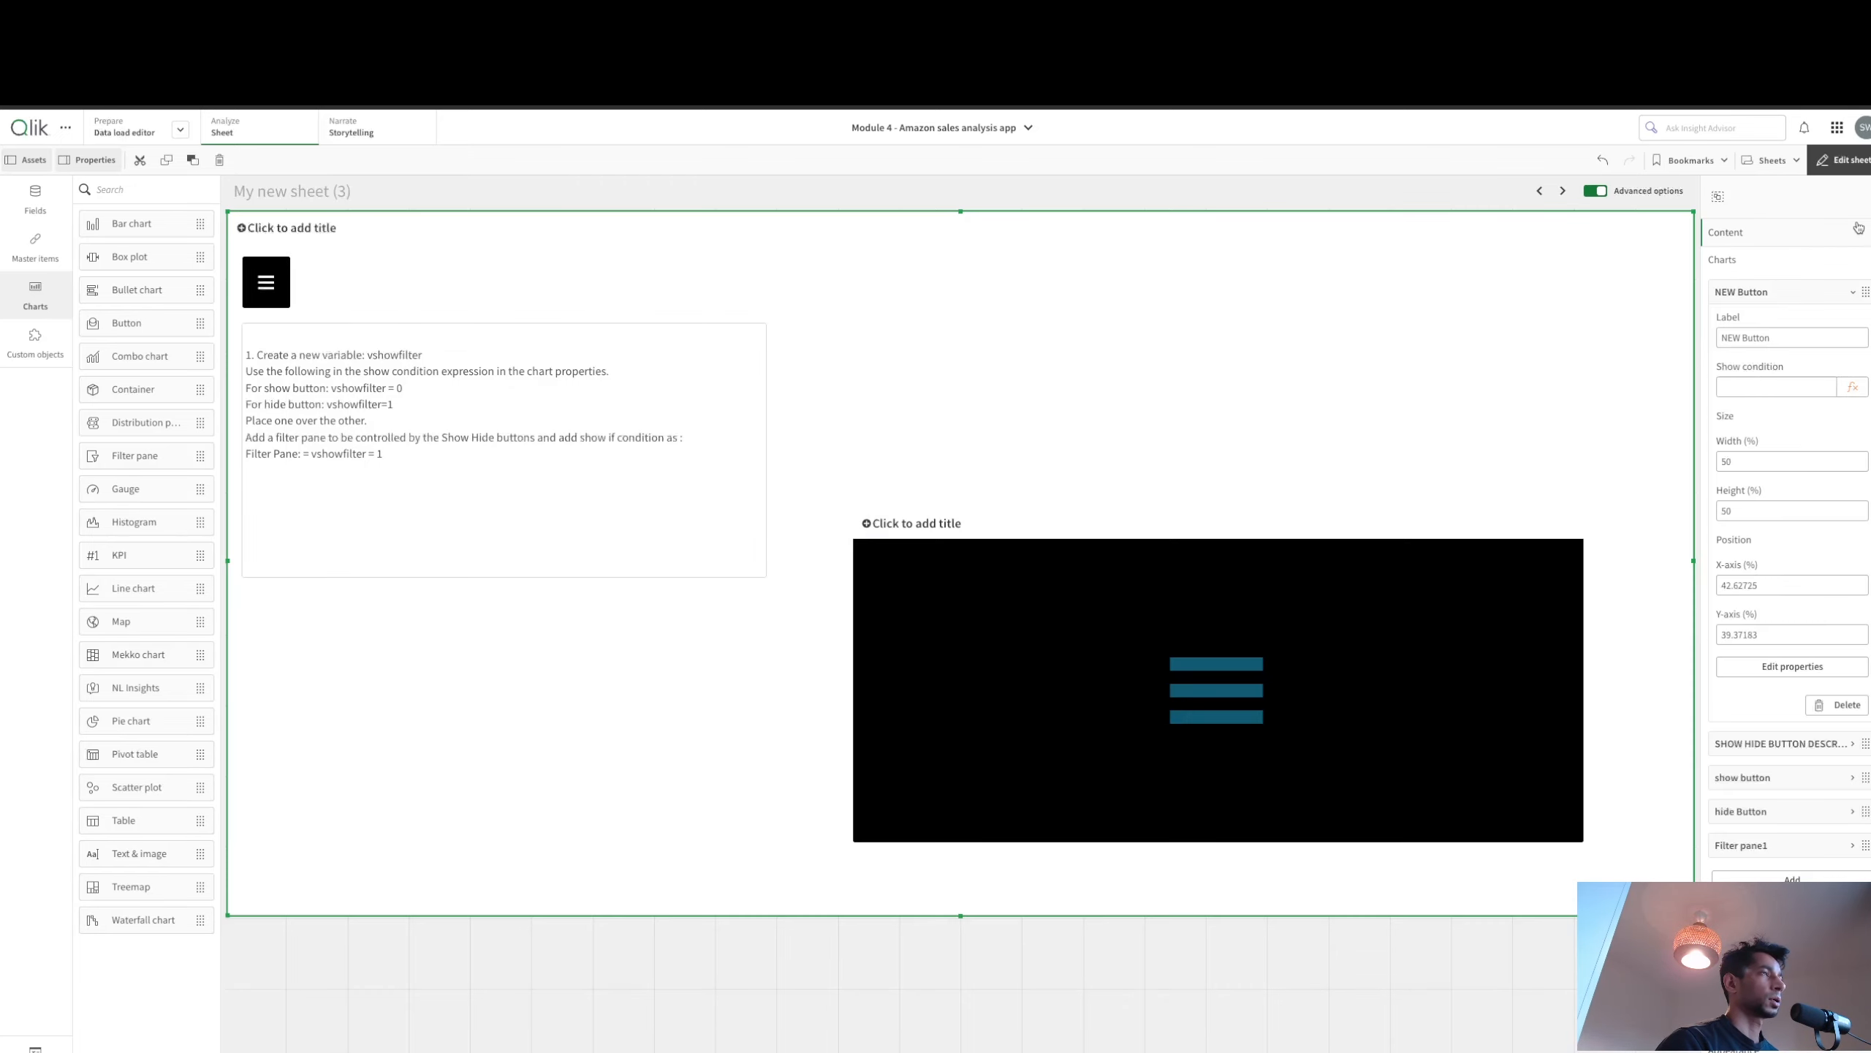
{"action": "left_click", "coordinate": [1397, 663]}
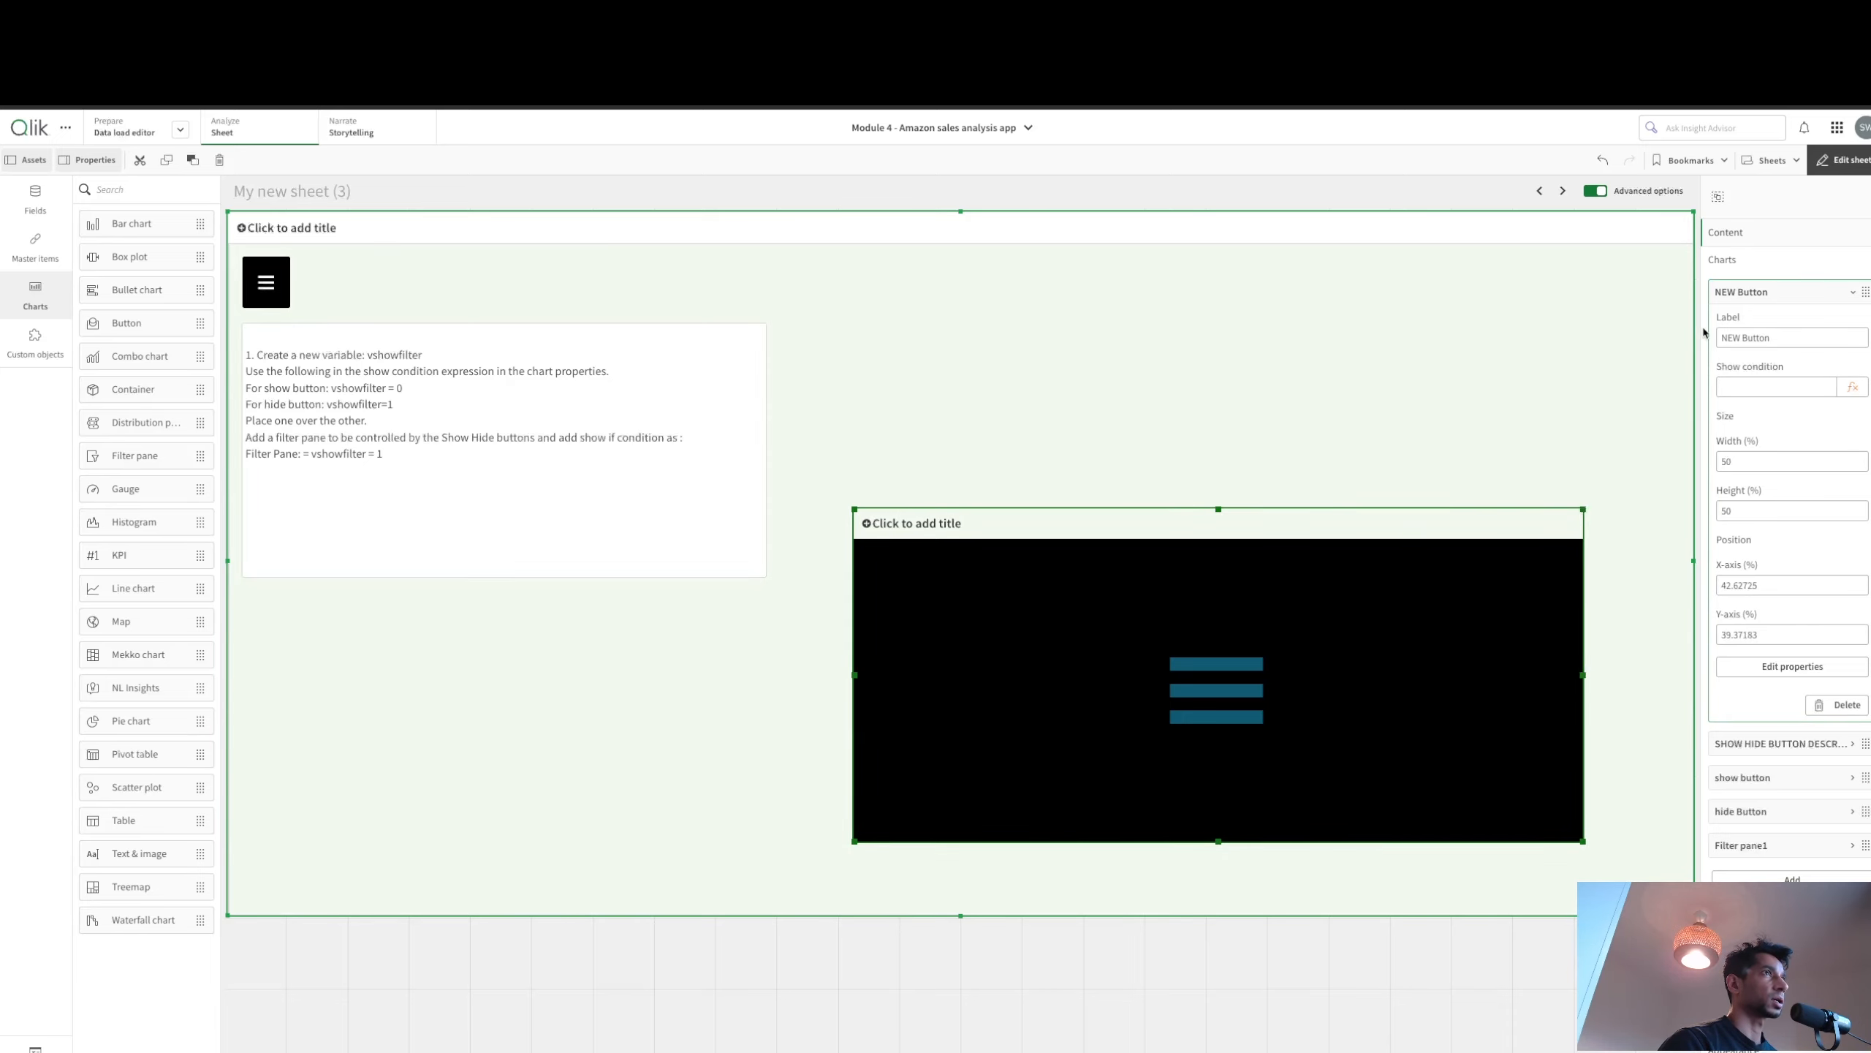
Step: Add an action labelled ENABLE FILTER to NEW Button
{"action": "left_click", "coordinate": [1746, 292]}
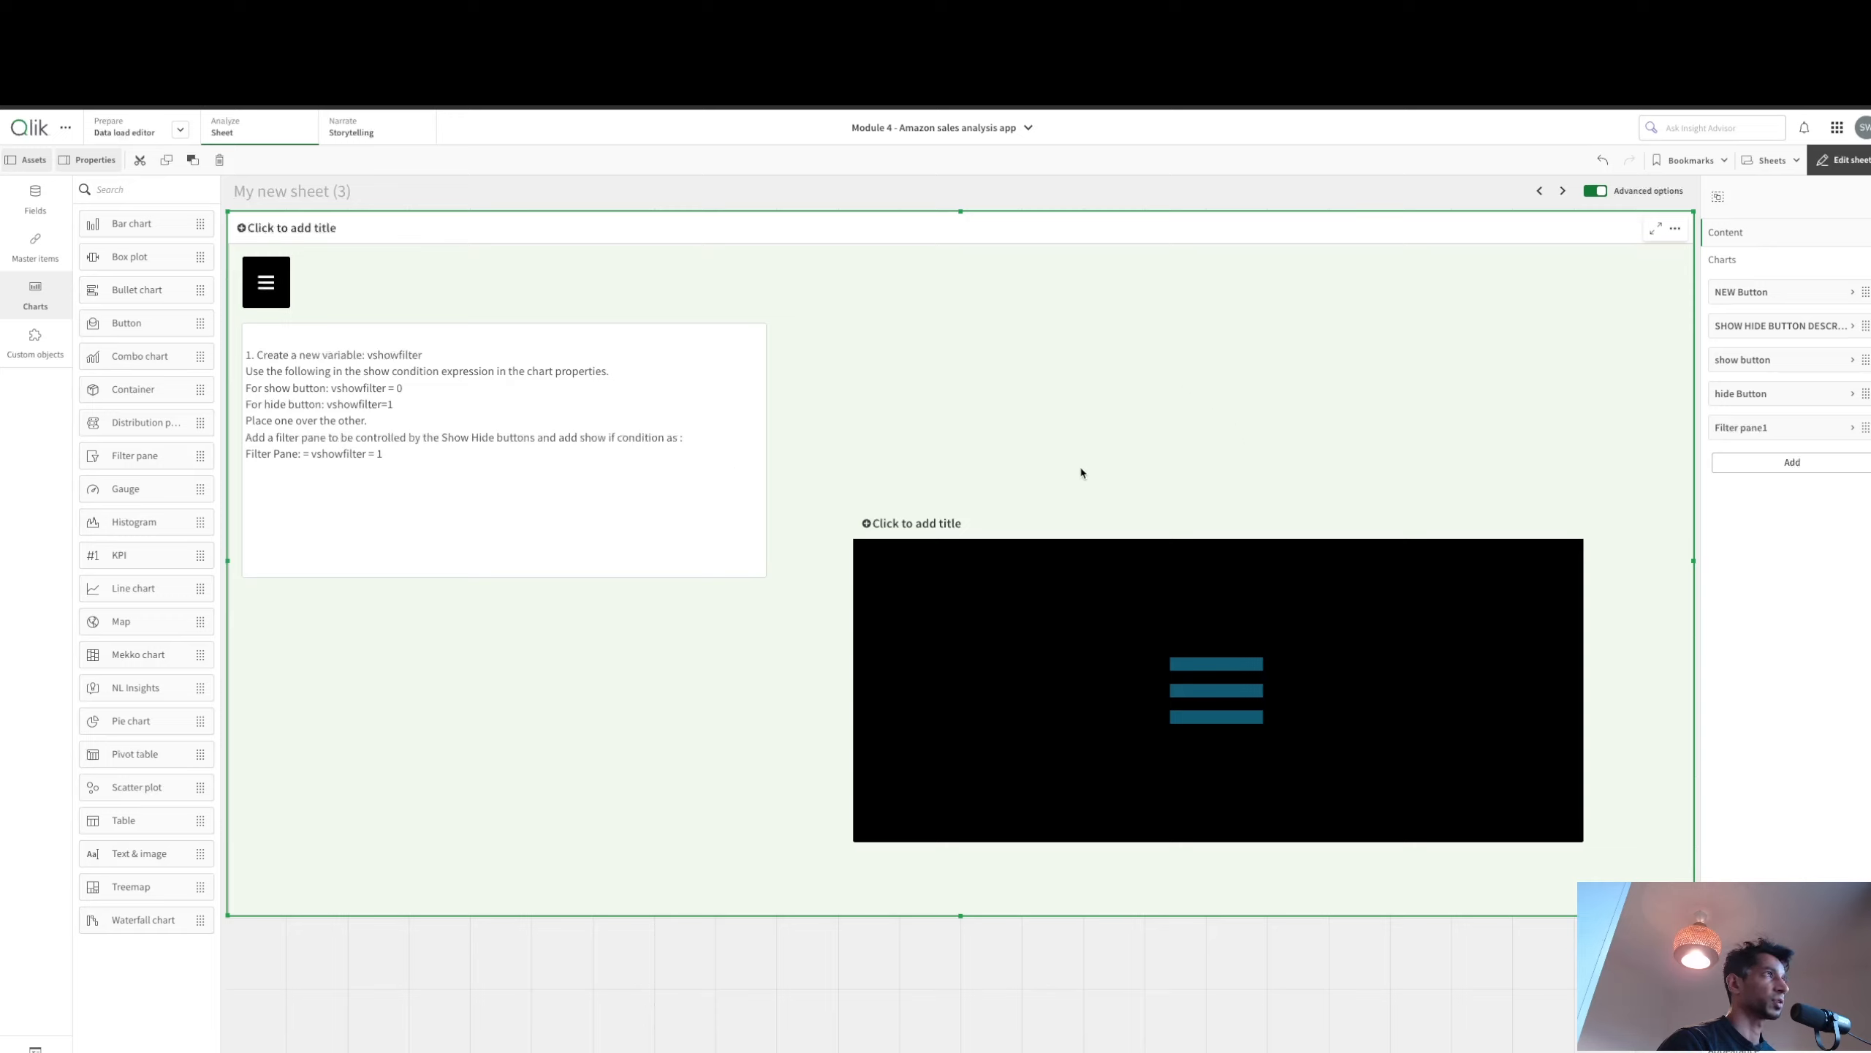
{"action": "left_click", "coordinate": [1728, 293]}
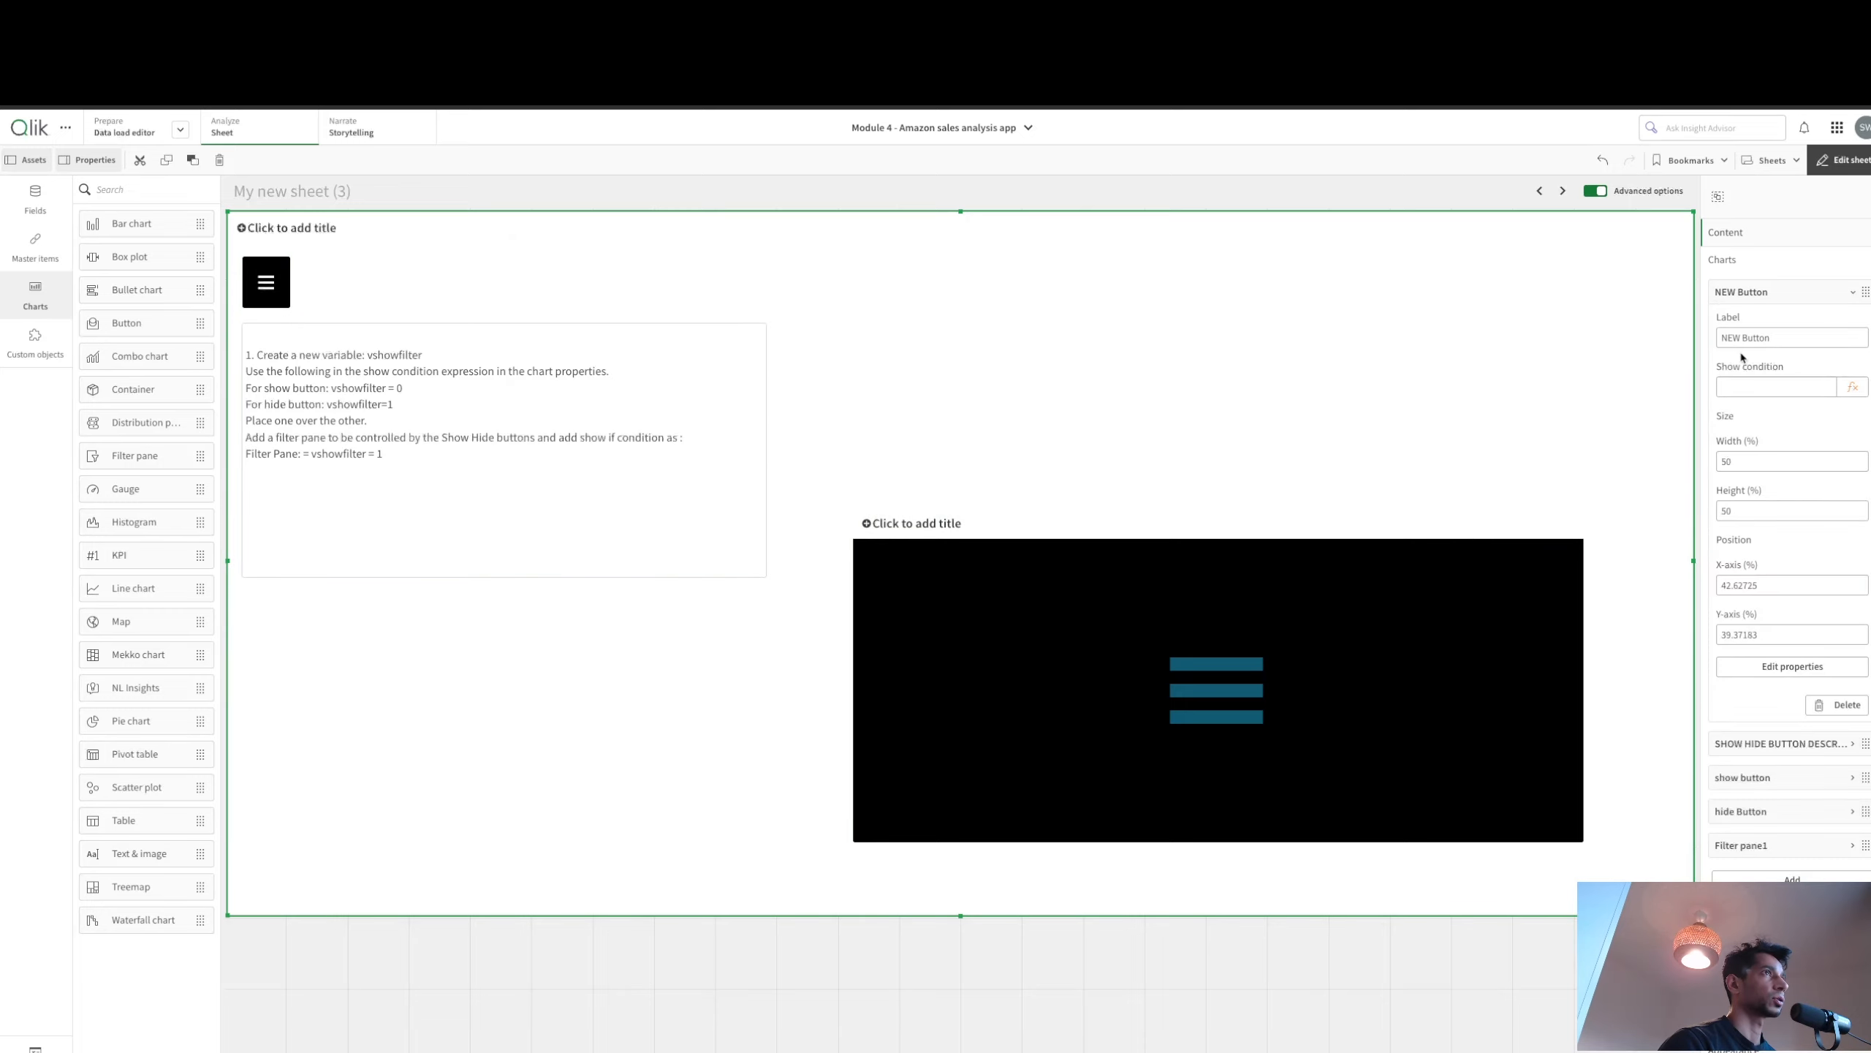
{"action": "left_click", "coordinate": [1790, 666]}
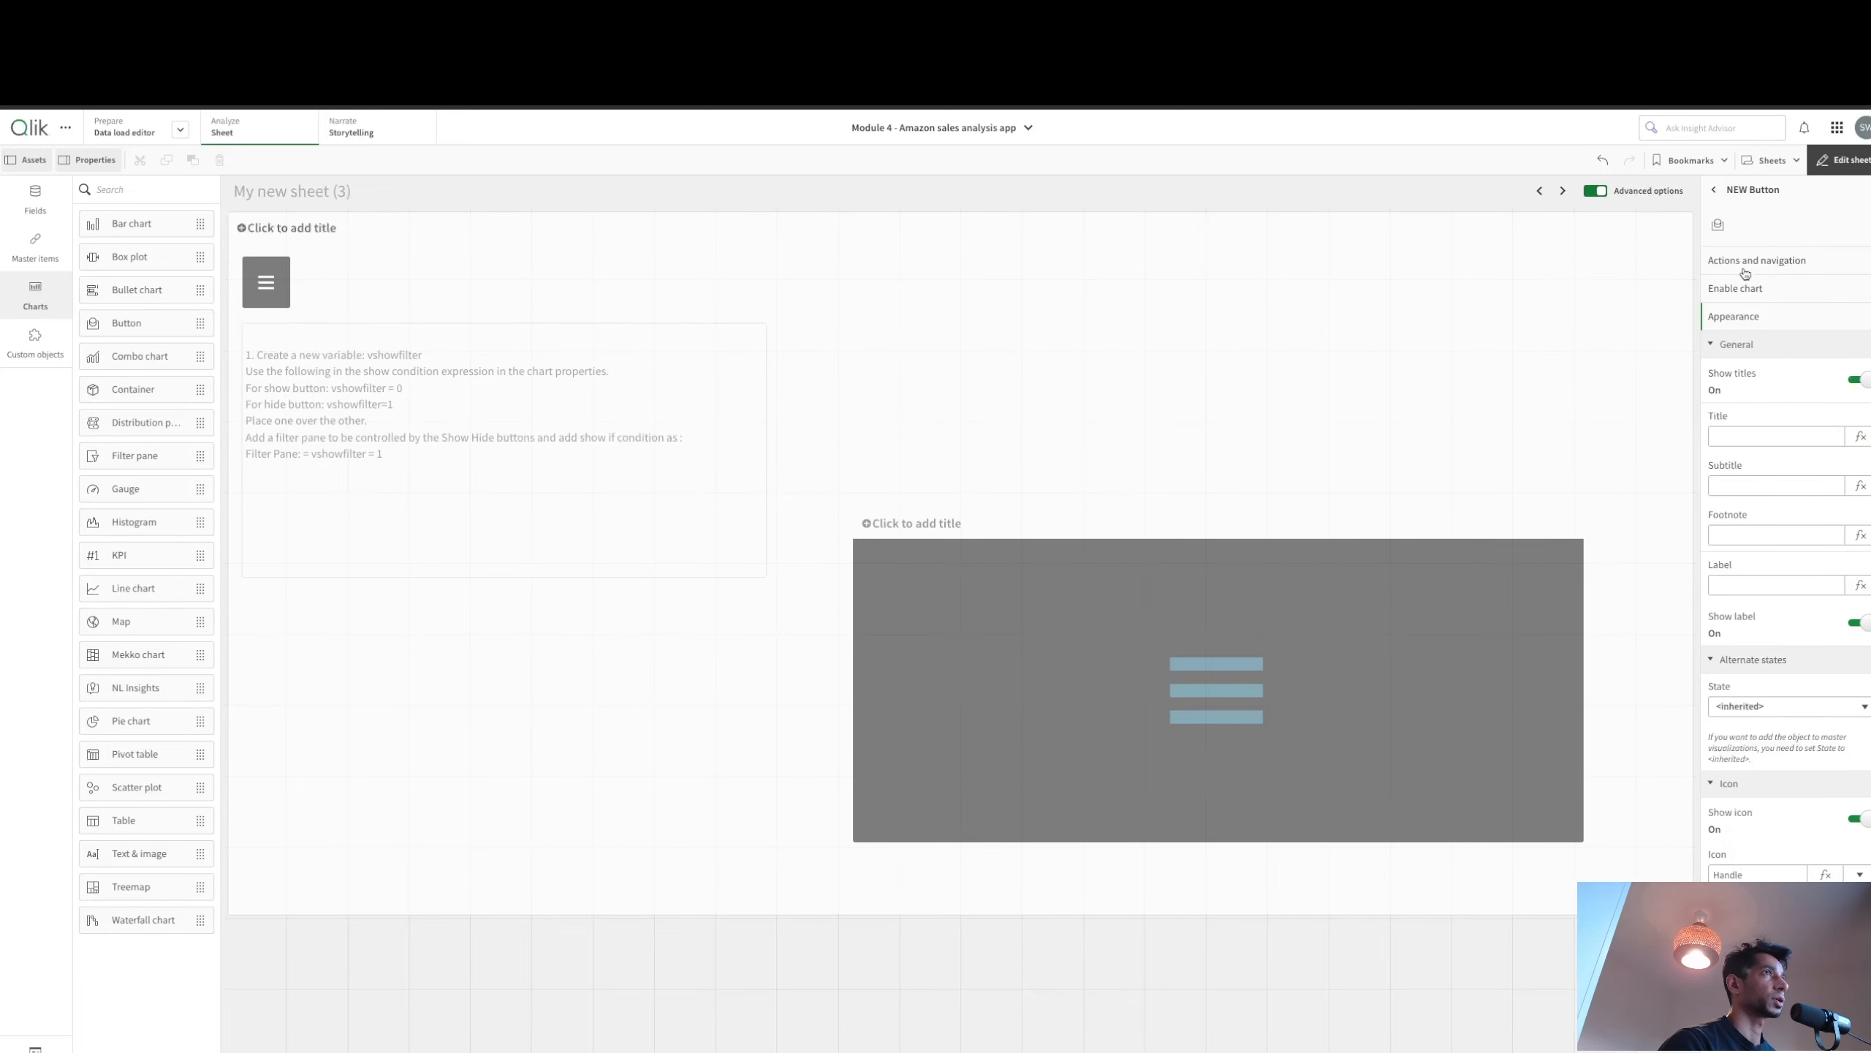
{"action": "left_click", "coordinate": [1793, 295]}
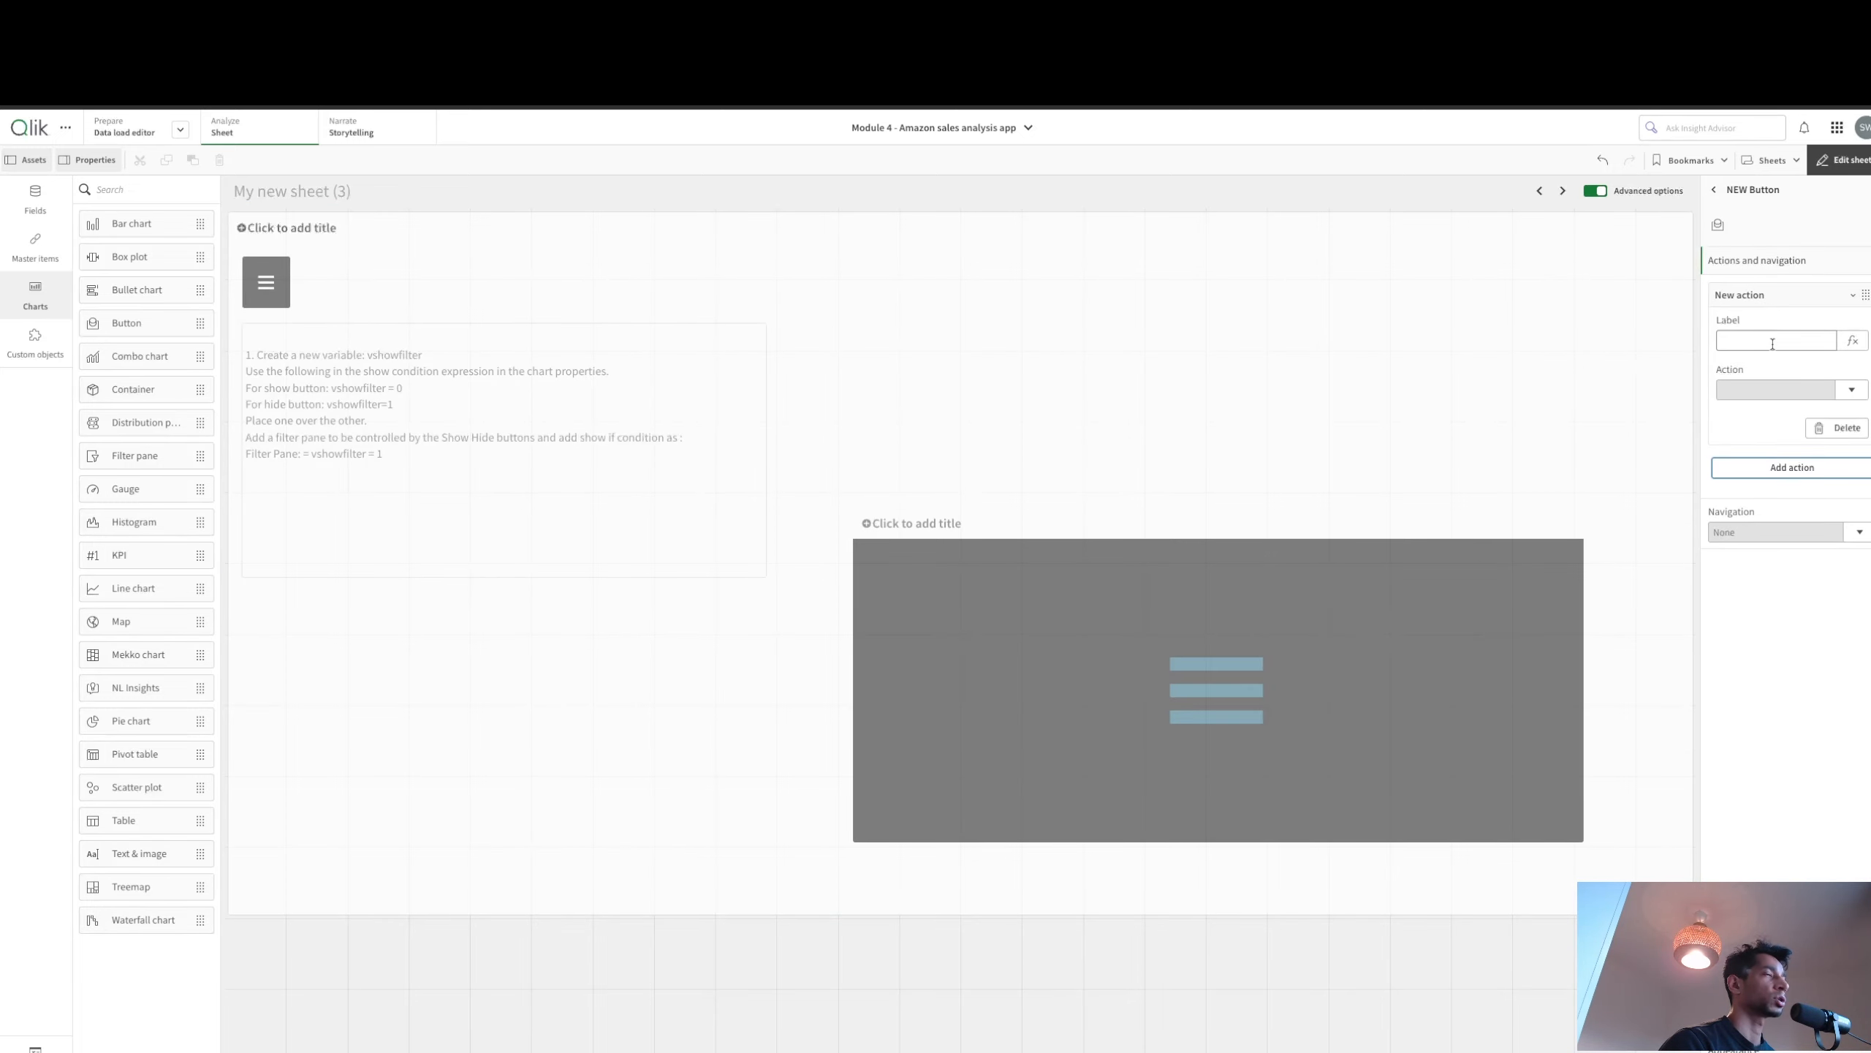
{"action": "left_click", "coordinate": [1816, 342]}
{"action": "type", "text": "ENABLE FILTE"}
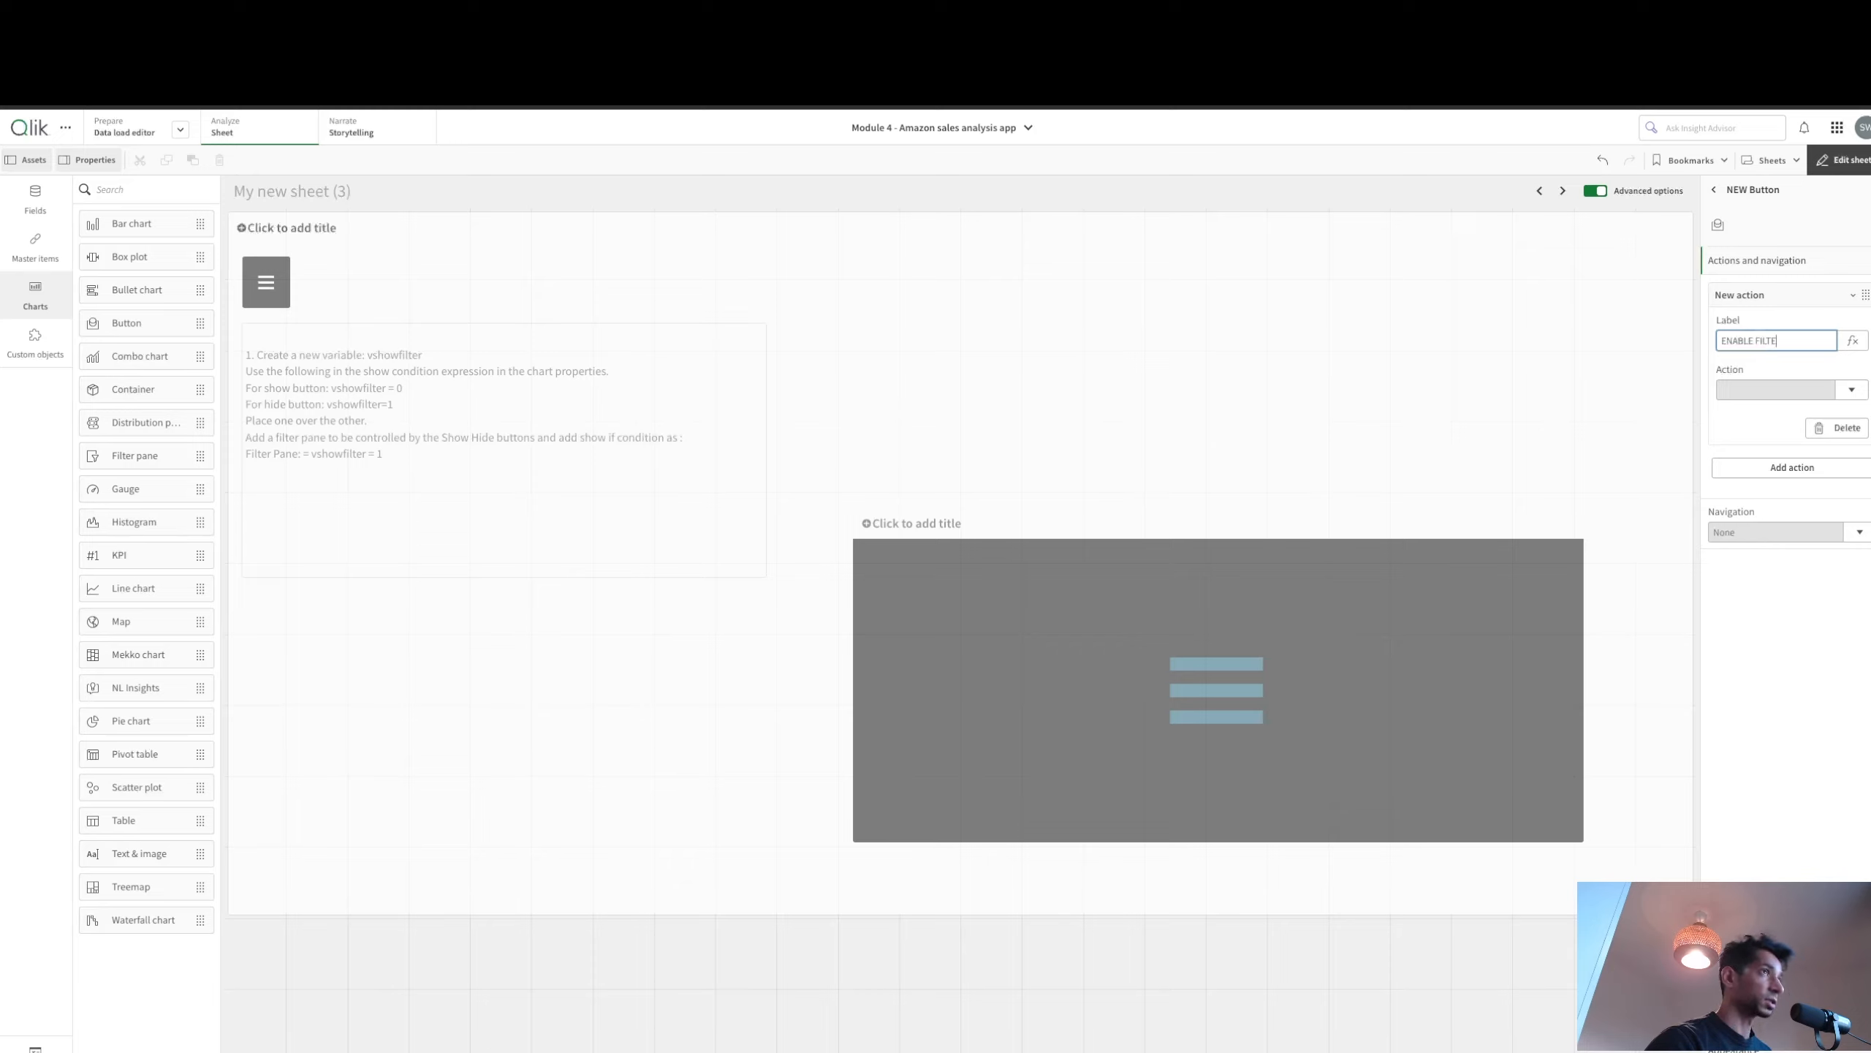
{"action": "type", "text": "R"}
Step: Configure the ENABLE FILTER action to set the variable vshowfilter to the value 1
{"action": "left_click", "coordinate": [1852, 388]}
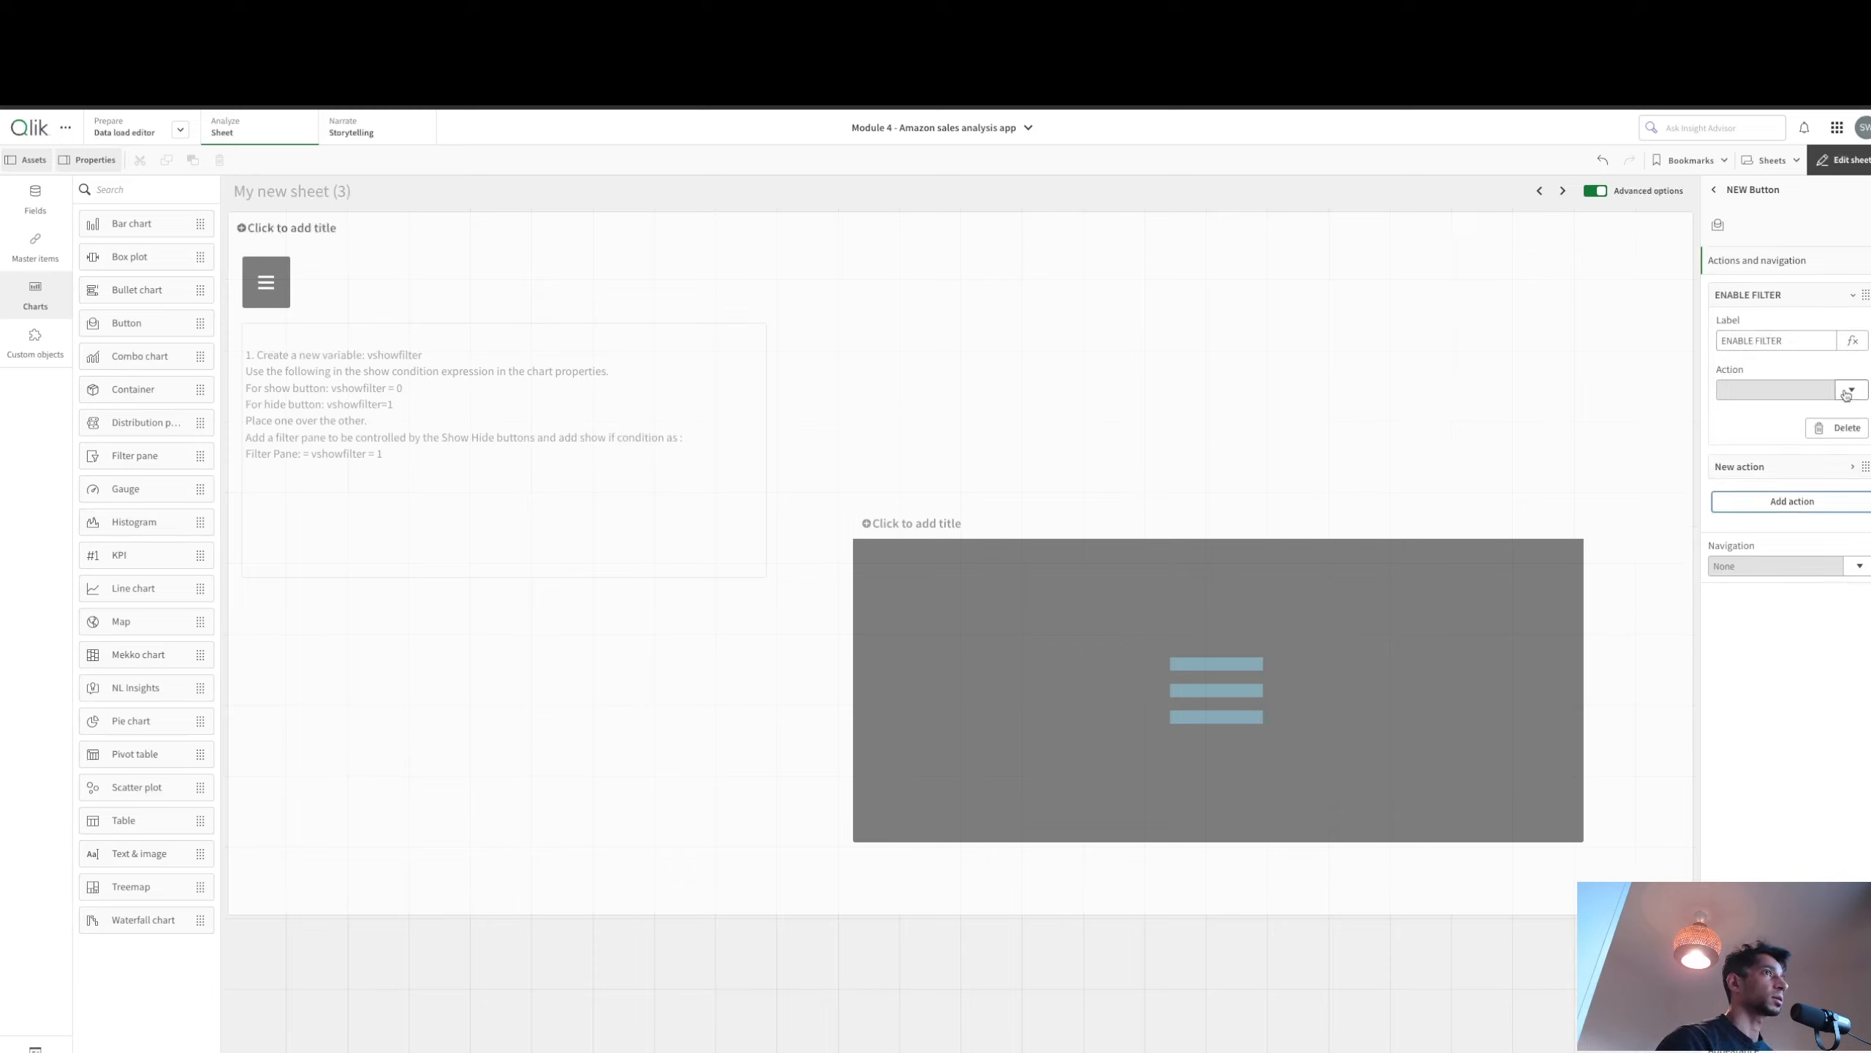
{"action": "scroll", "coordinate": [1783, 509], "scroll_direction": "down", "scroll_amount": 5}
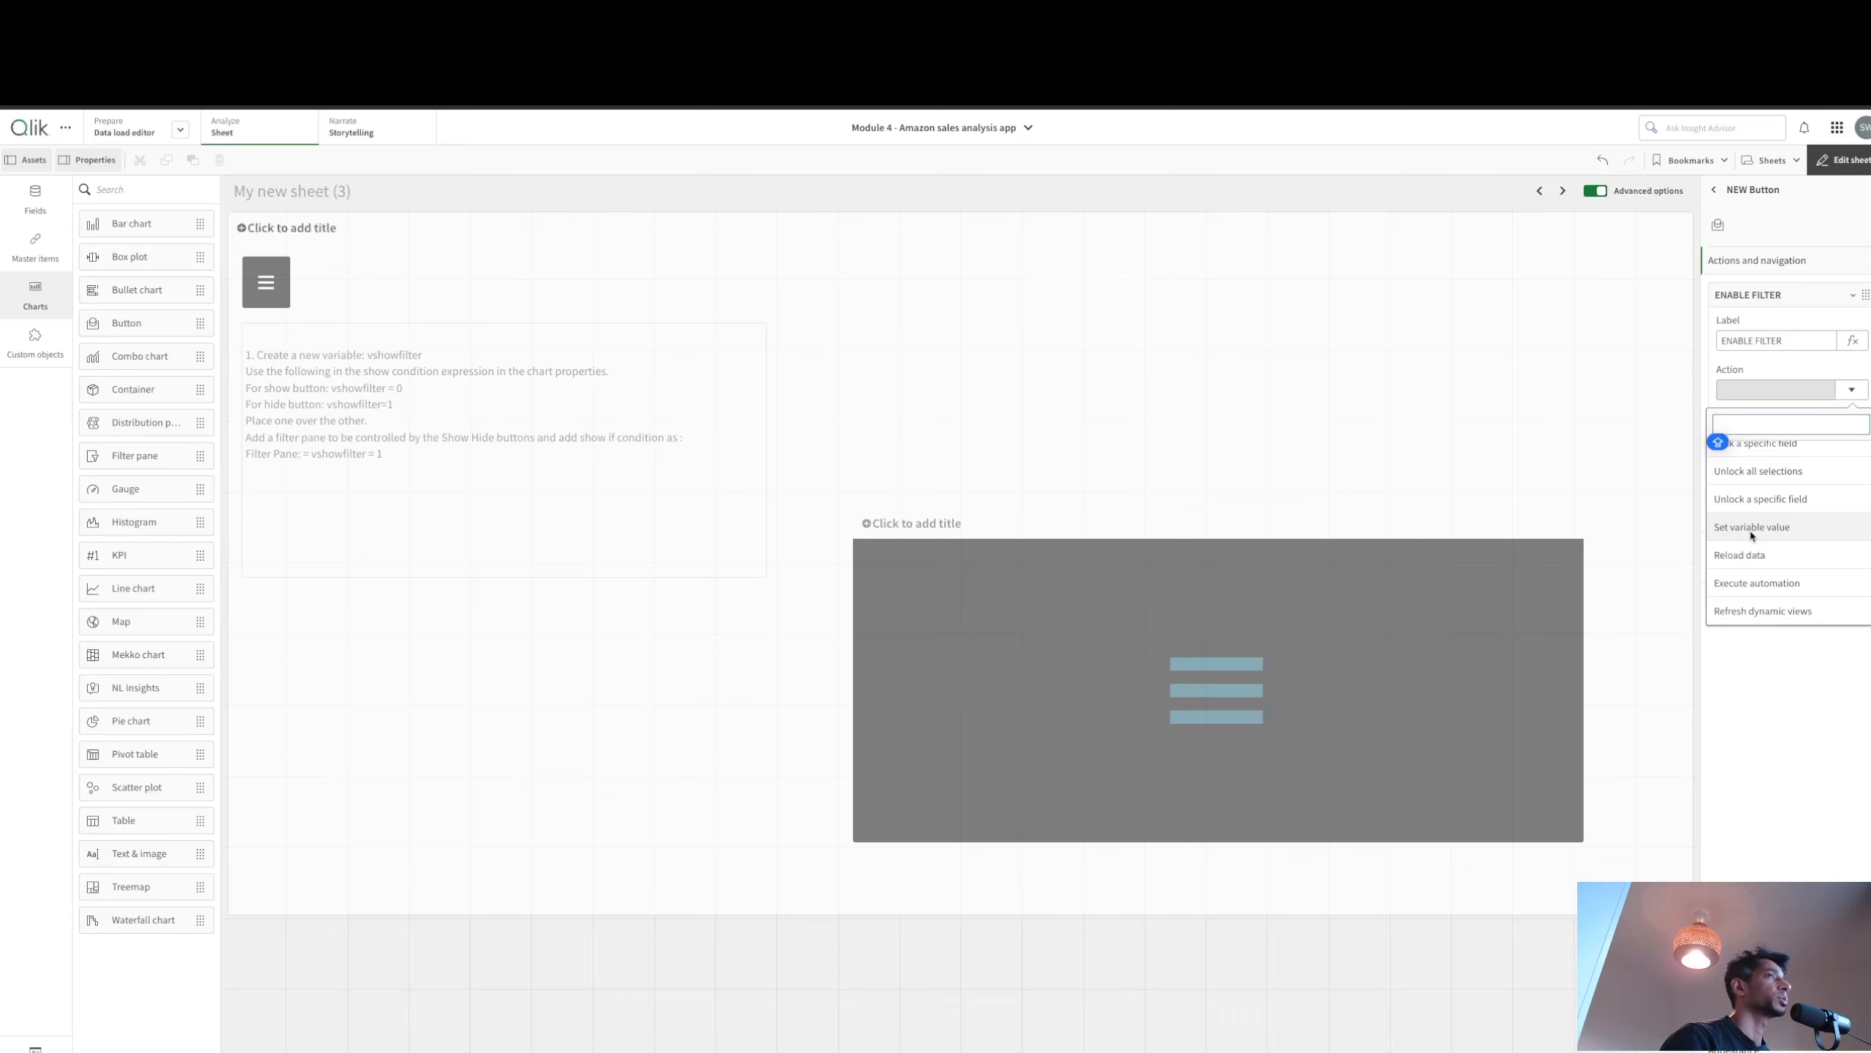
{"action": "left_click", "coordinate": [1752, 527]}
{"action": "left_click", "coordinate": [1851, 439]}
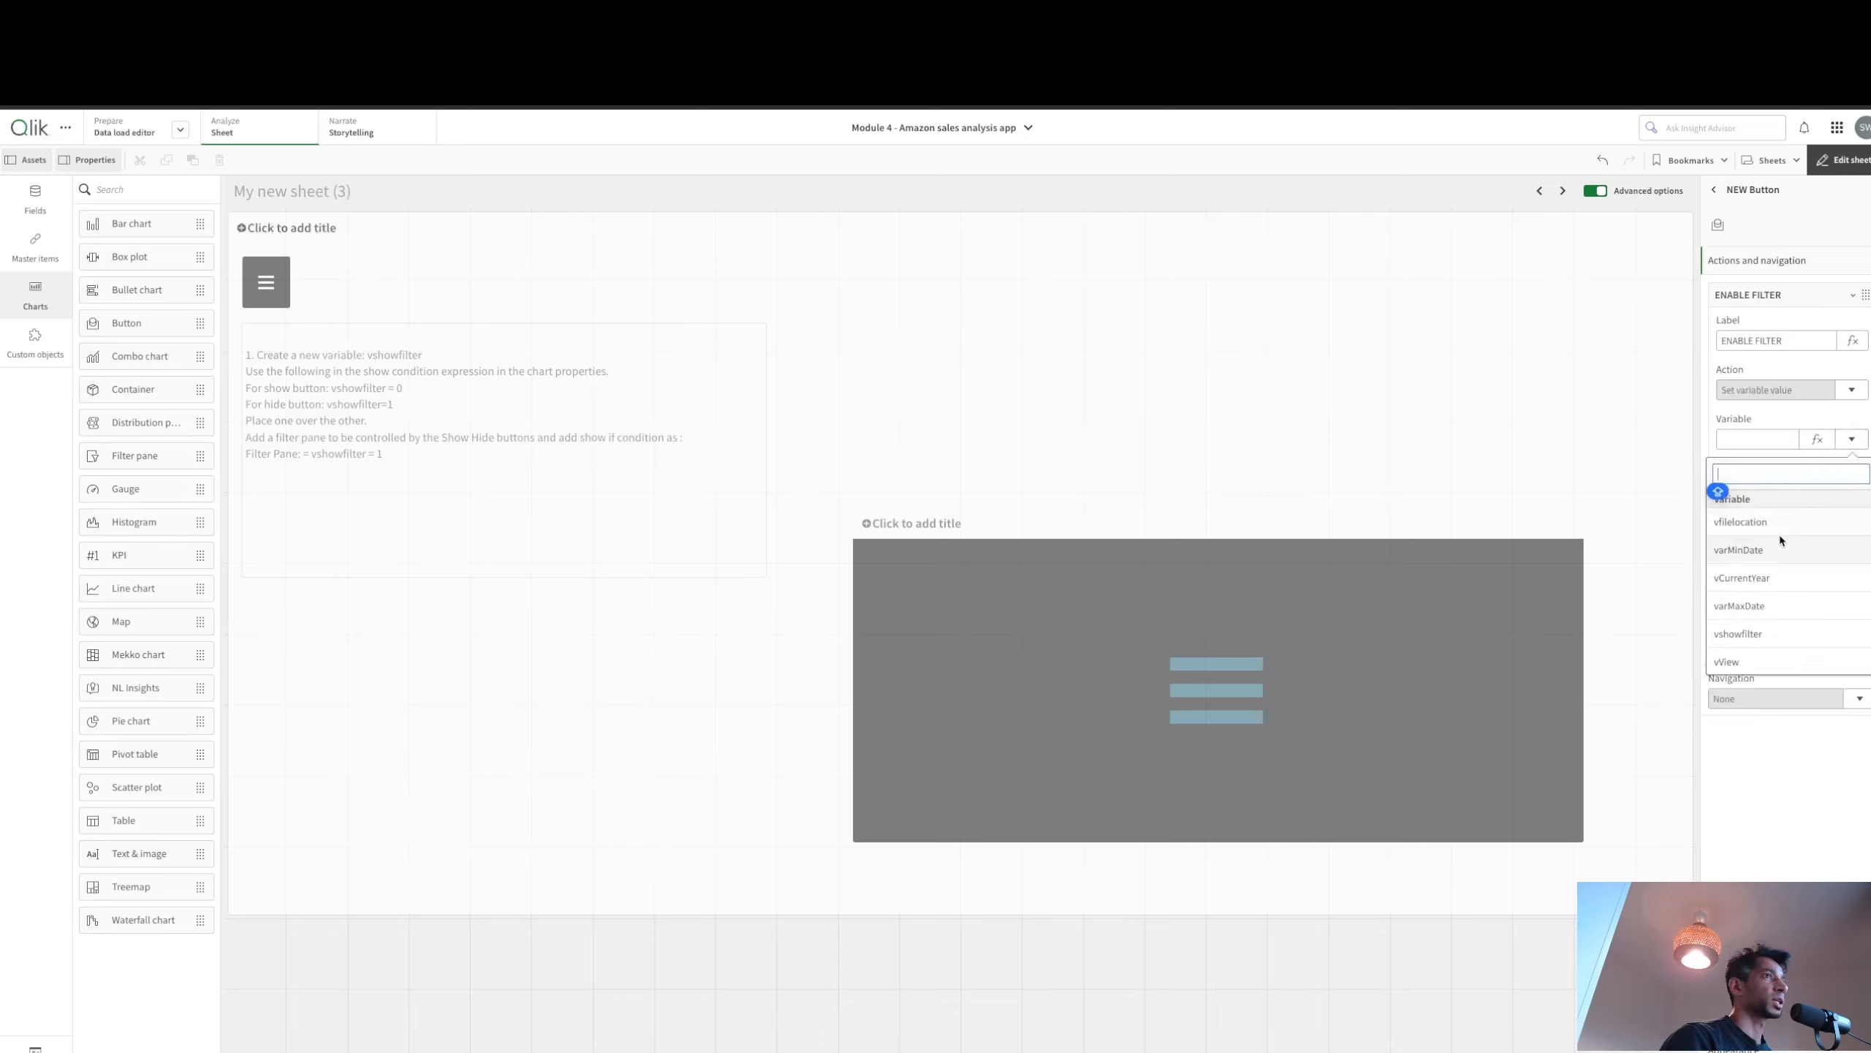
{"action": "scroll", "coordinate": [1745, 656], "scroll_direction": "down", "scroll_amount": 3}
{"action": "scroll", "coordinate": [1741, 659], "scroll_direction": "up", "scroll_amount": 2}
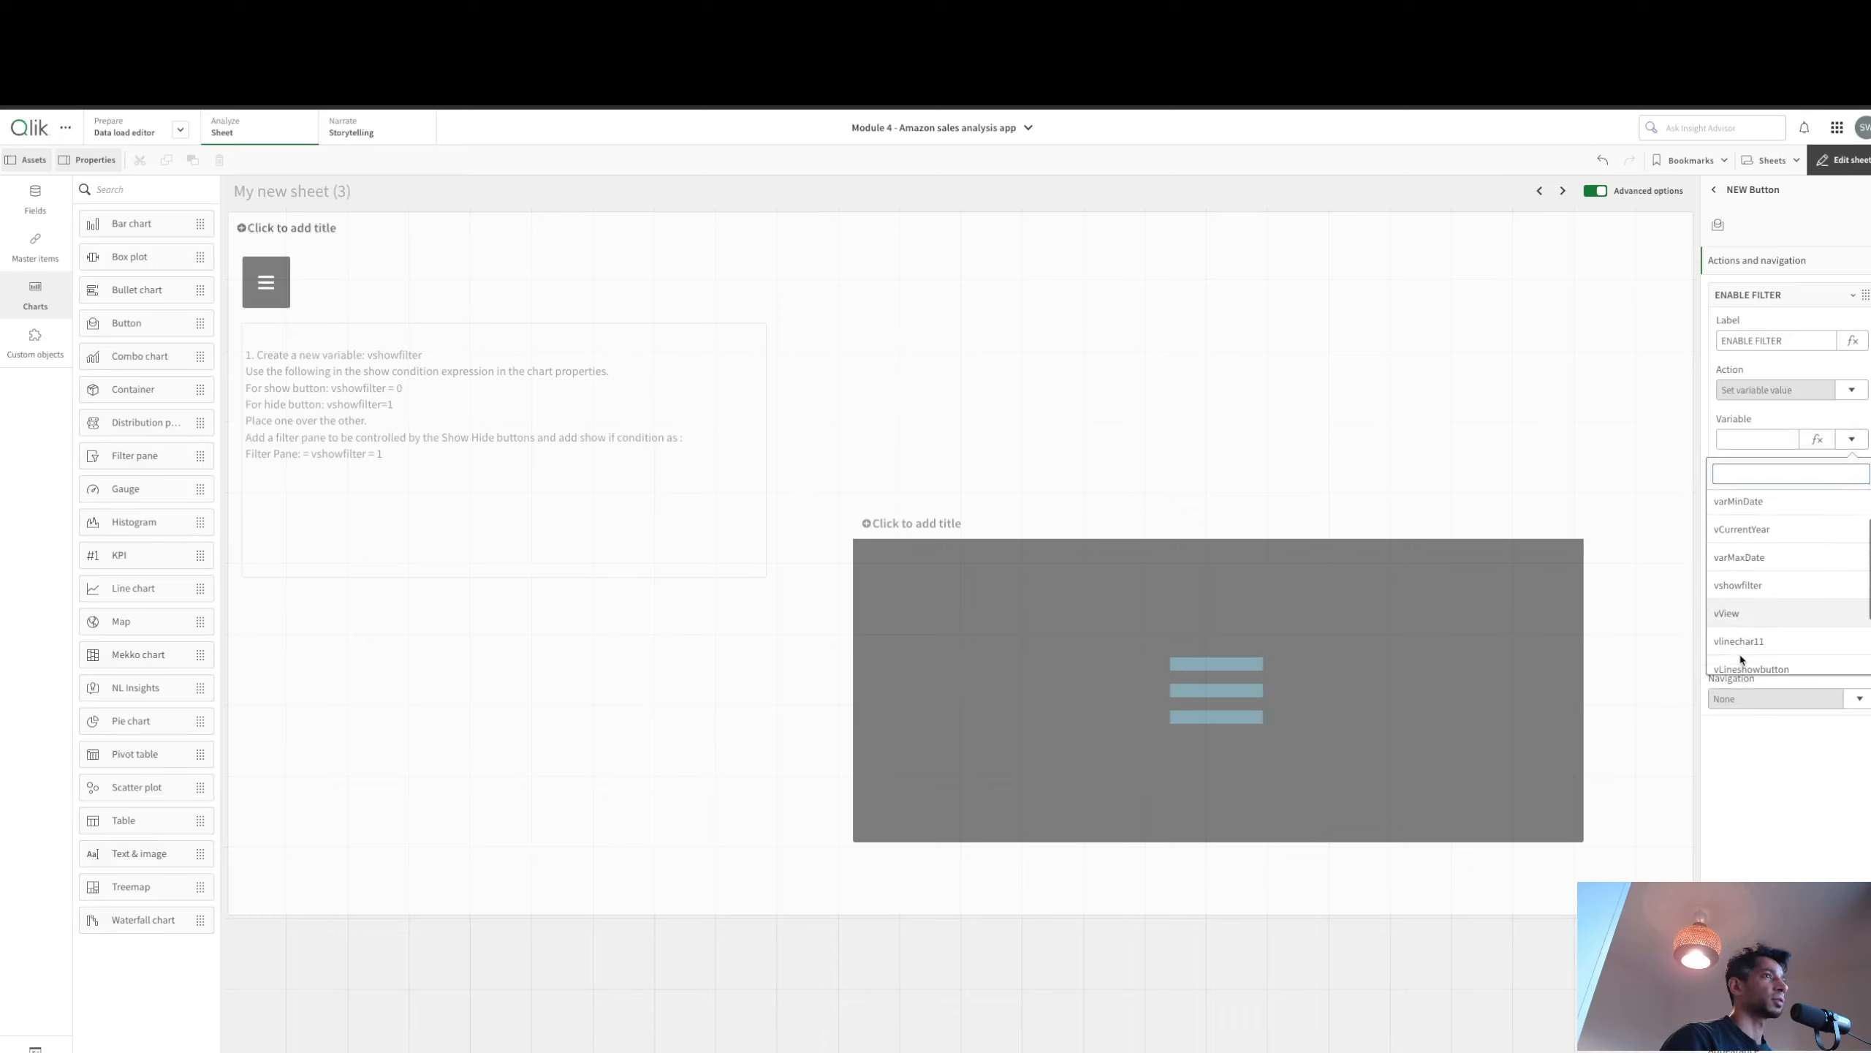
{"action": "left_click", "coordinate": [1740, 599]}
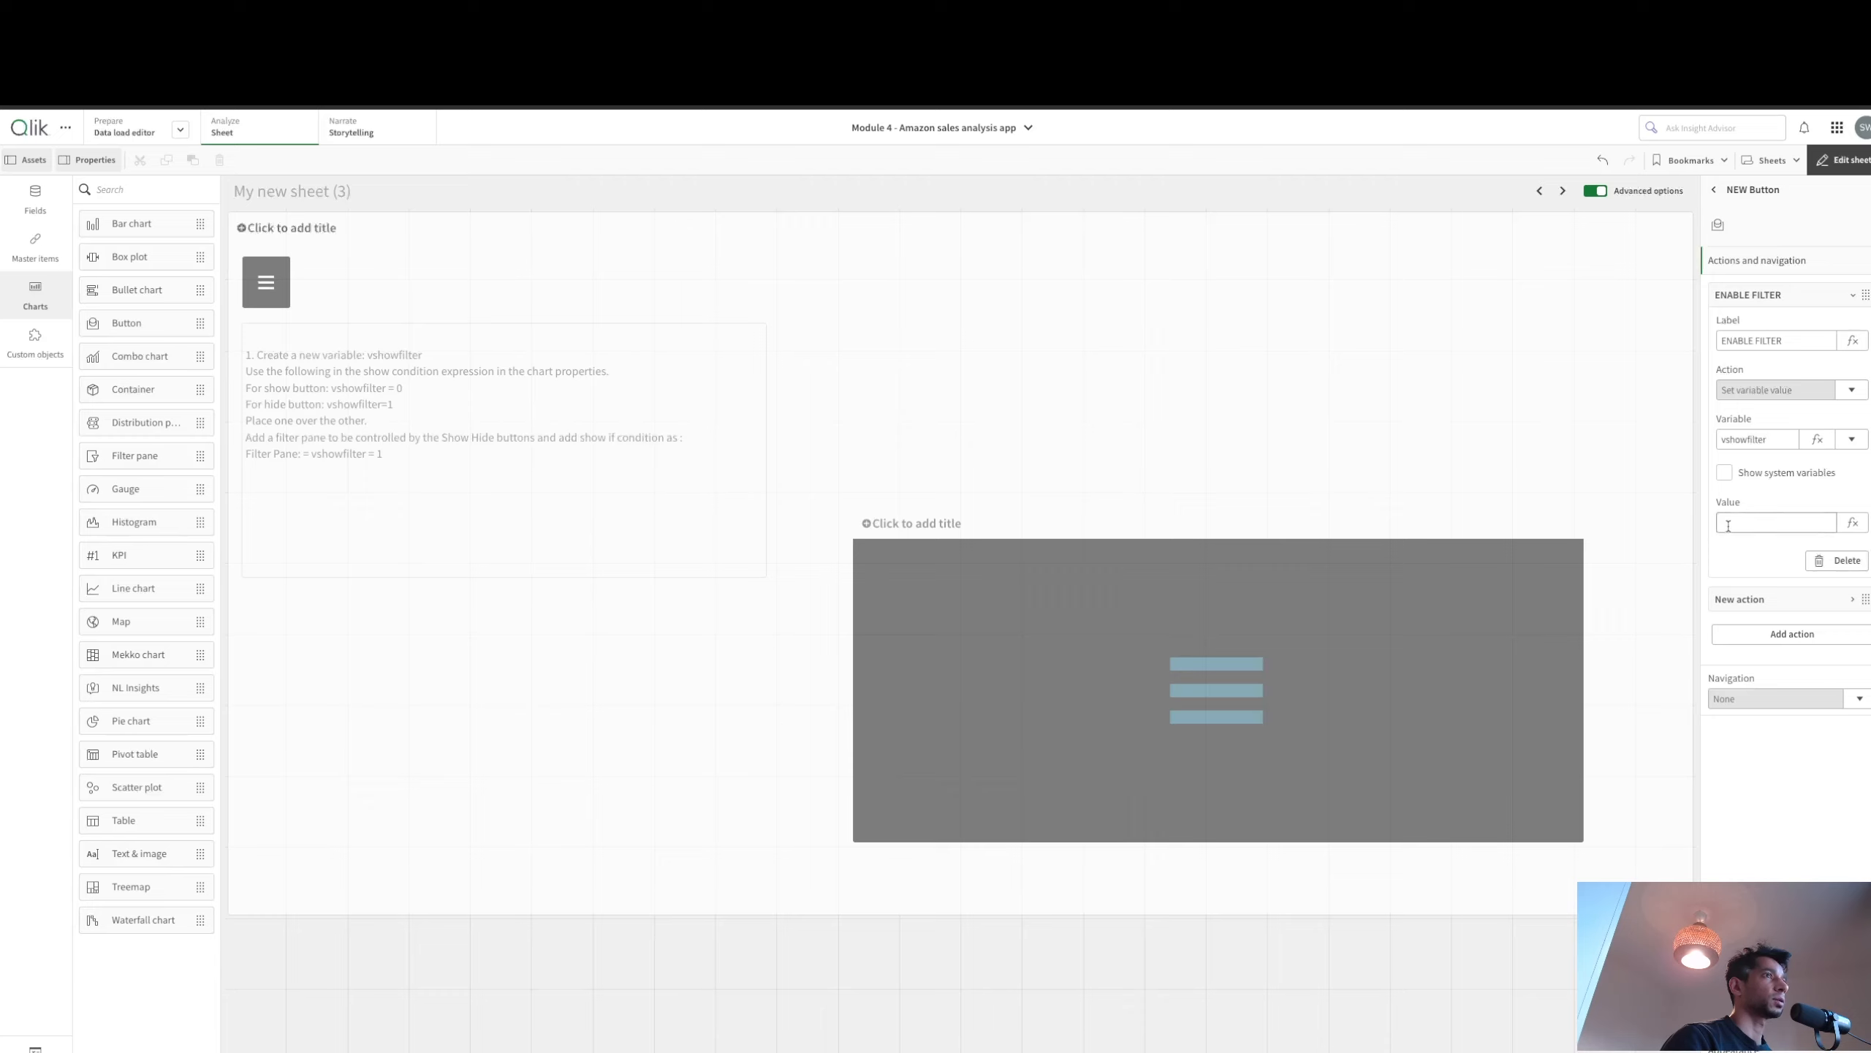
{"action": "left_click", "coordinate": [1728, 524]}
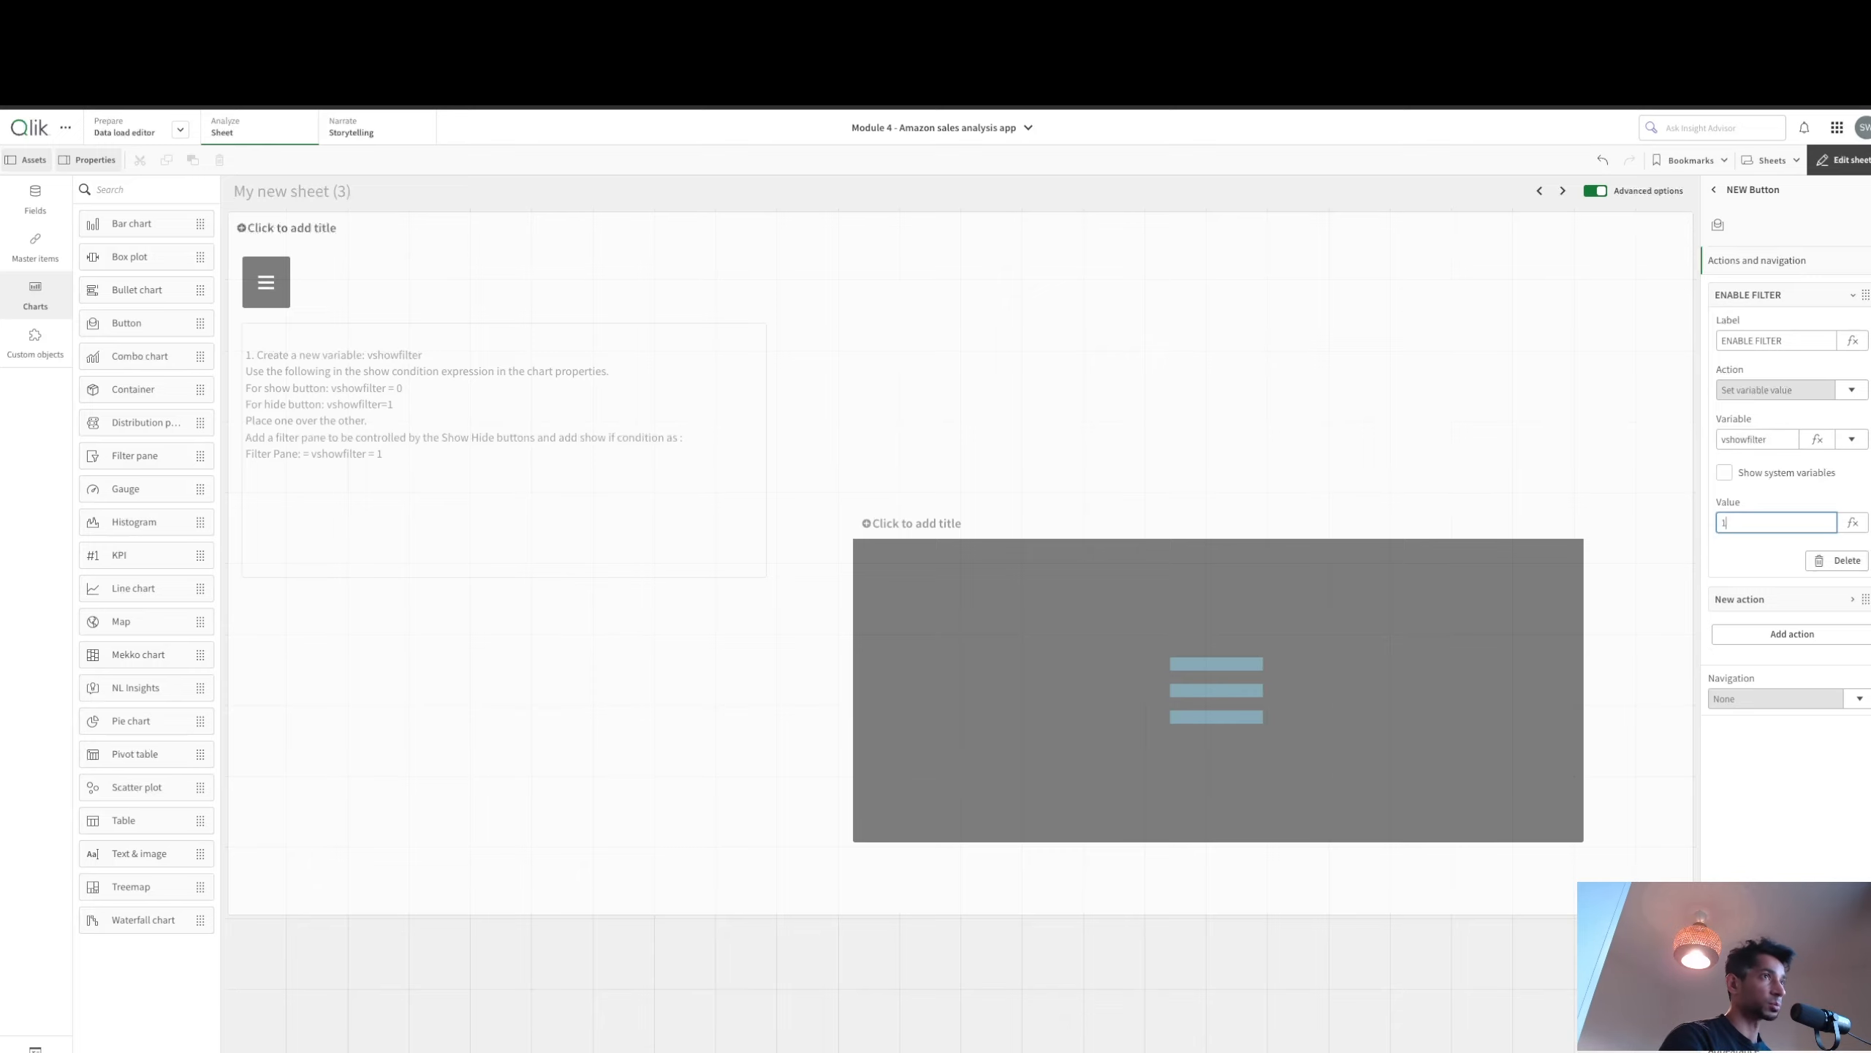
{"action": "type", "text": "1"}
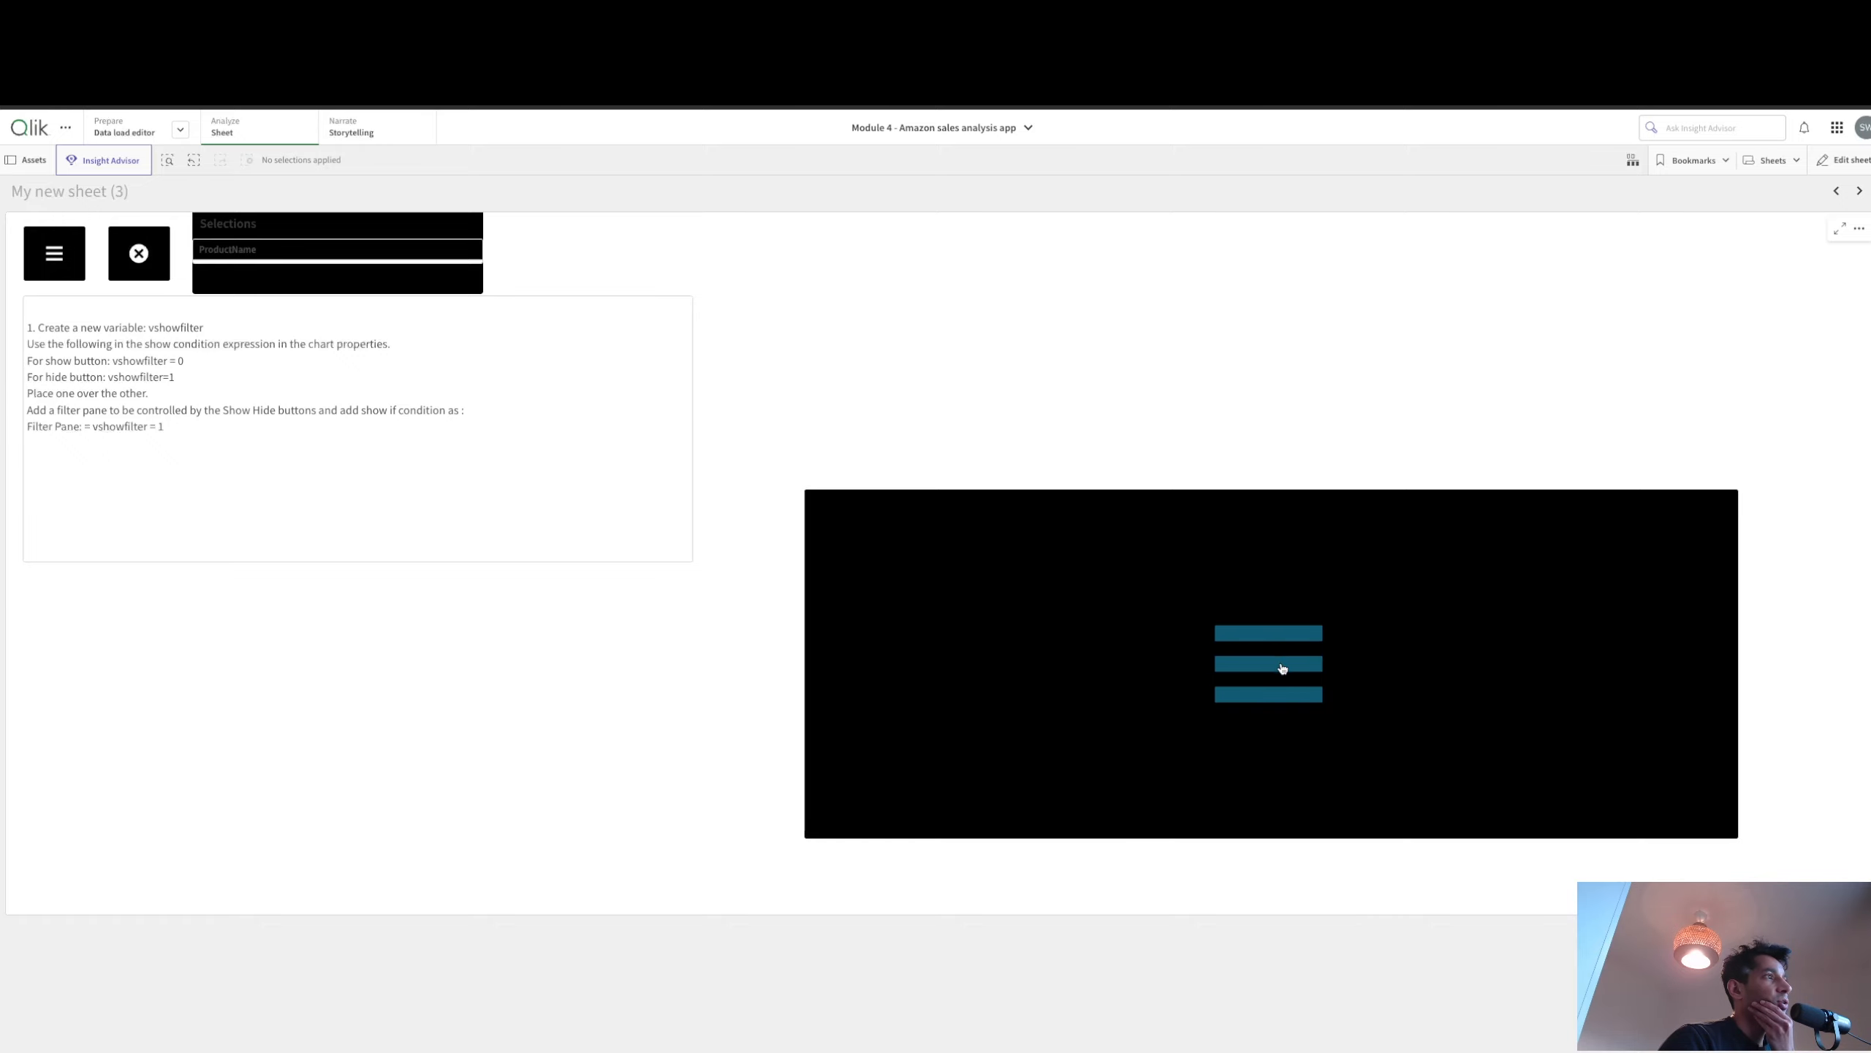
Step: Return to editing the sheet and duplicate NEW Button inside the layout container
{"action": "left_click", "coordinate": [1842, 161]}
{"action": "left_click", "coordinate": [1215, 413]}
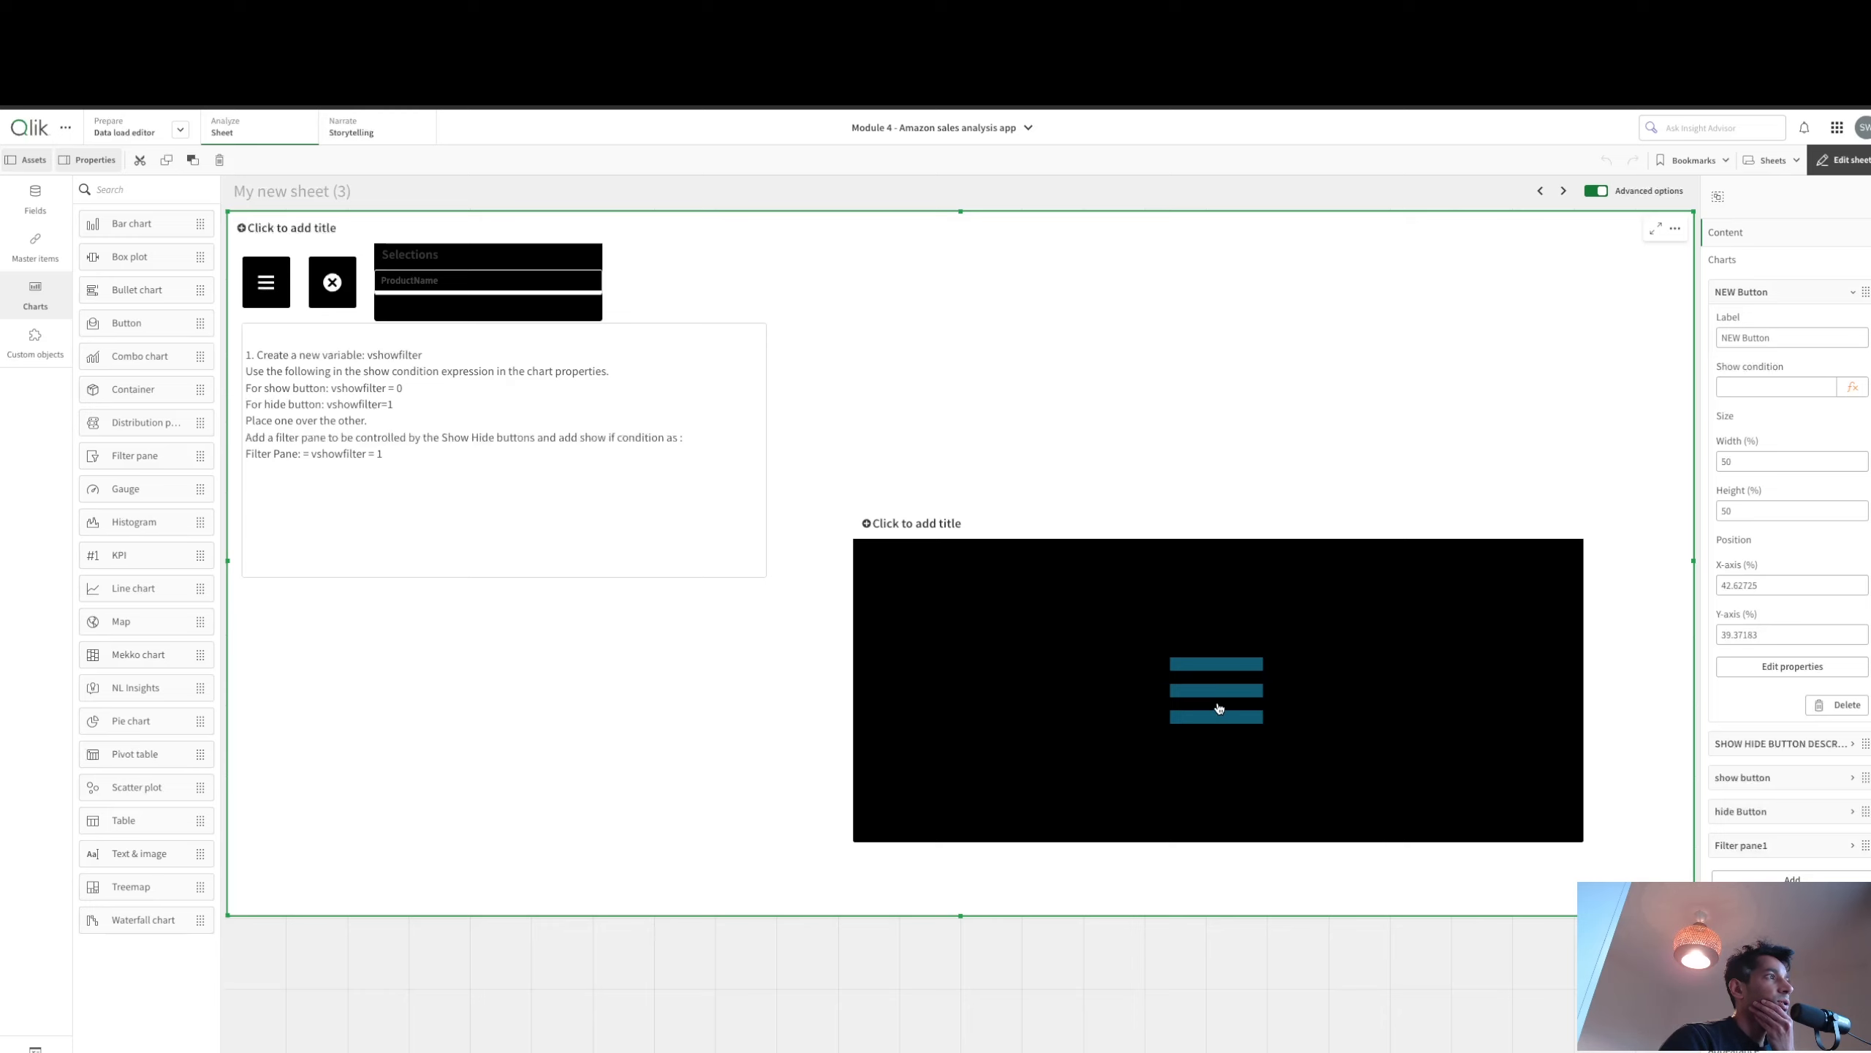
{"action": "left_click", "coordinate": [1220, 707]}
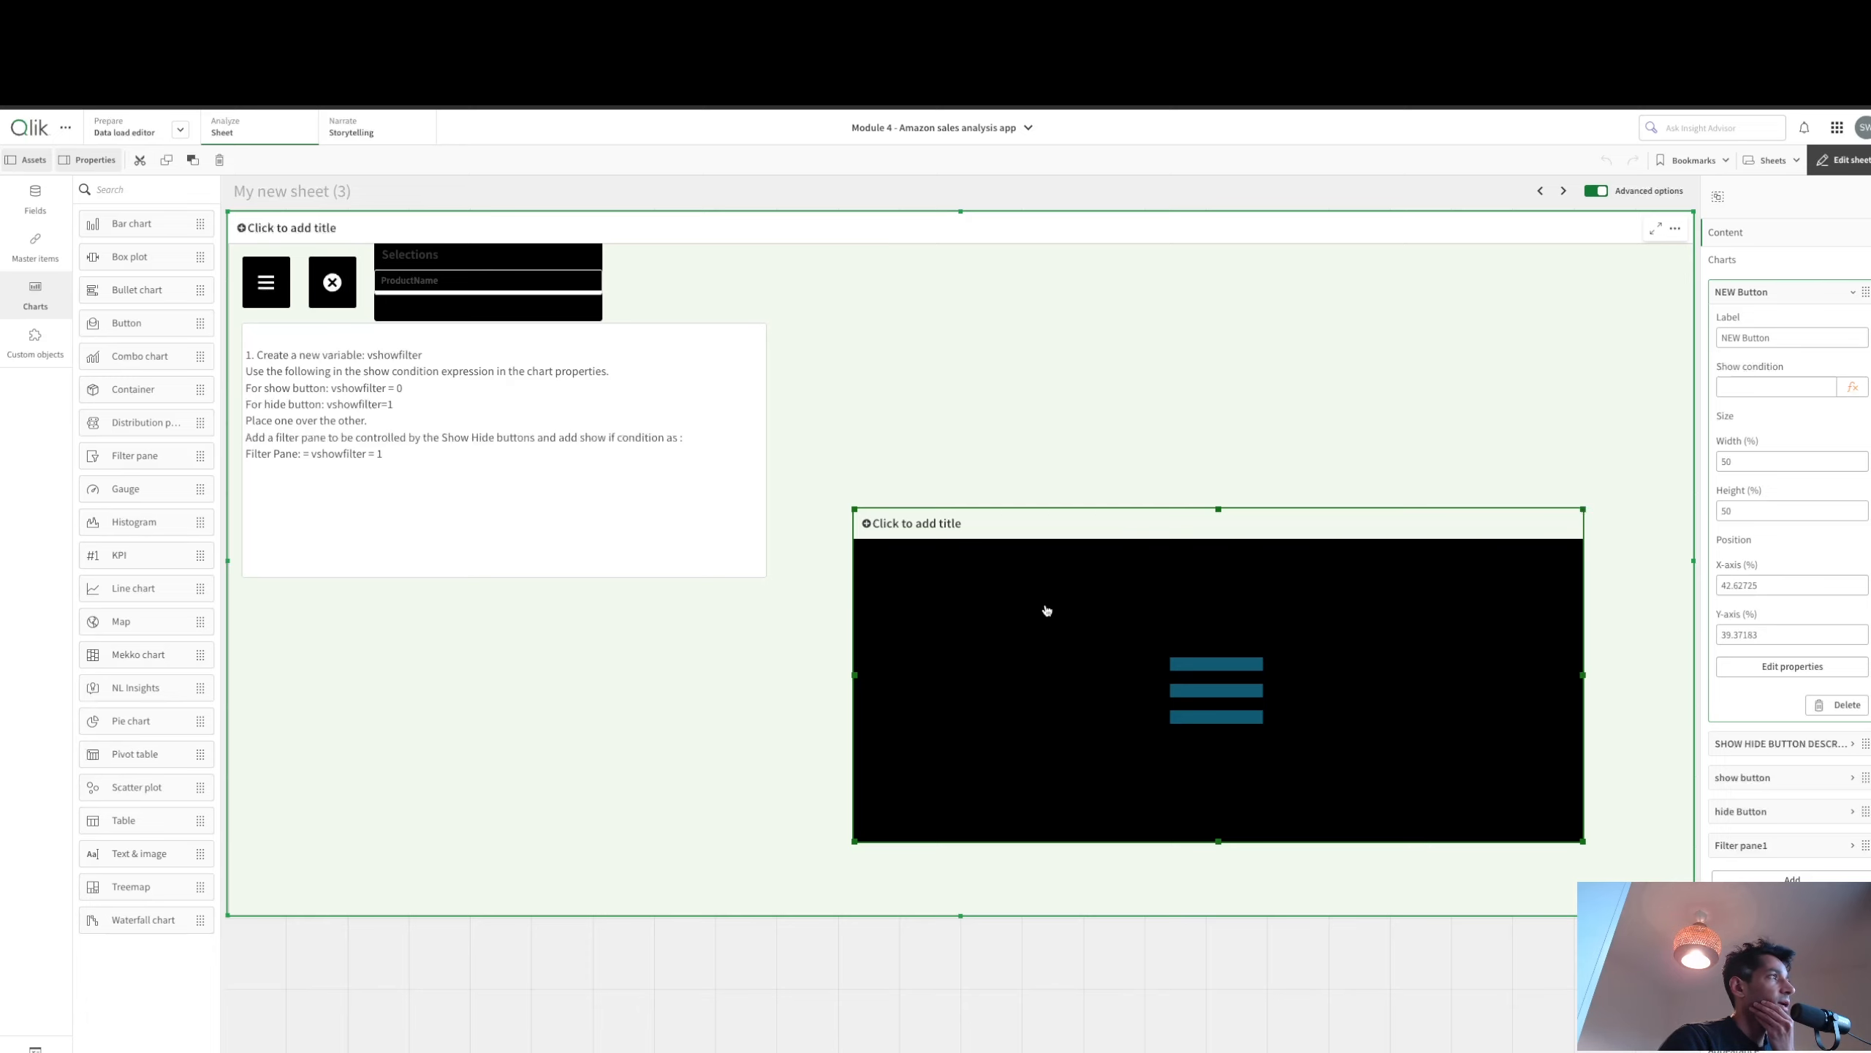
{"action": "right_click", "coordinate": [1088, 606]}
{"action": "left_click", "coordinate": [1121, 602]}
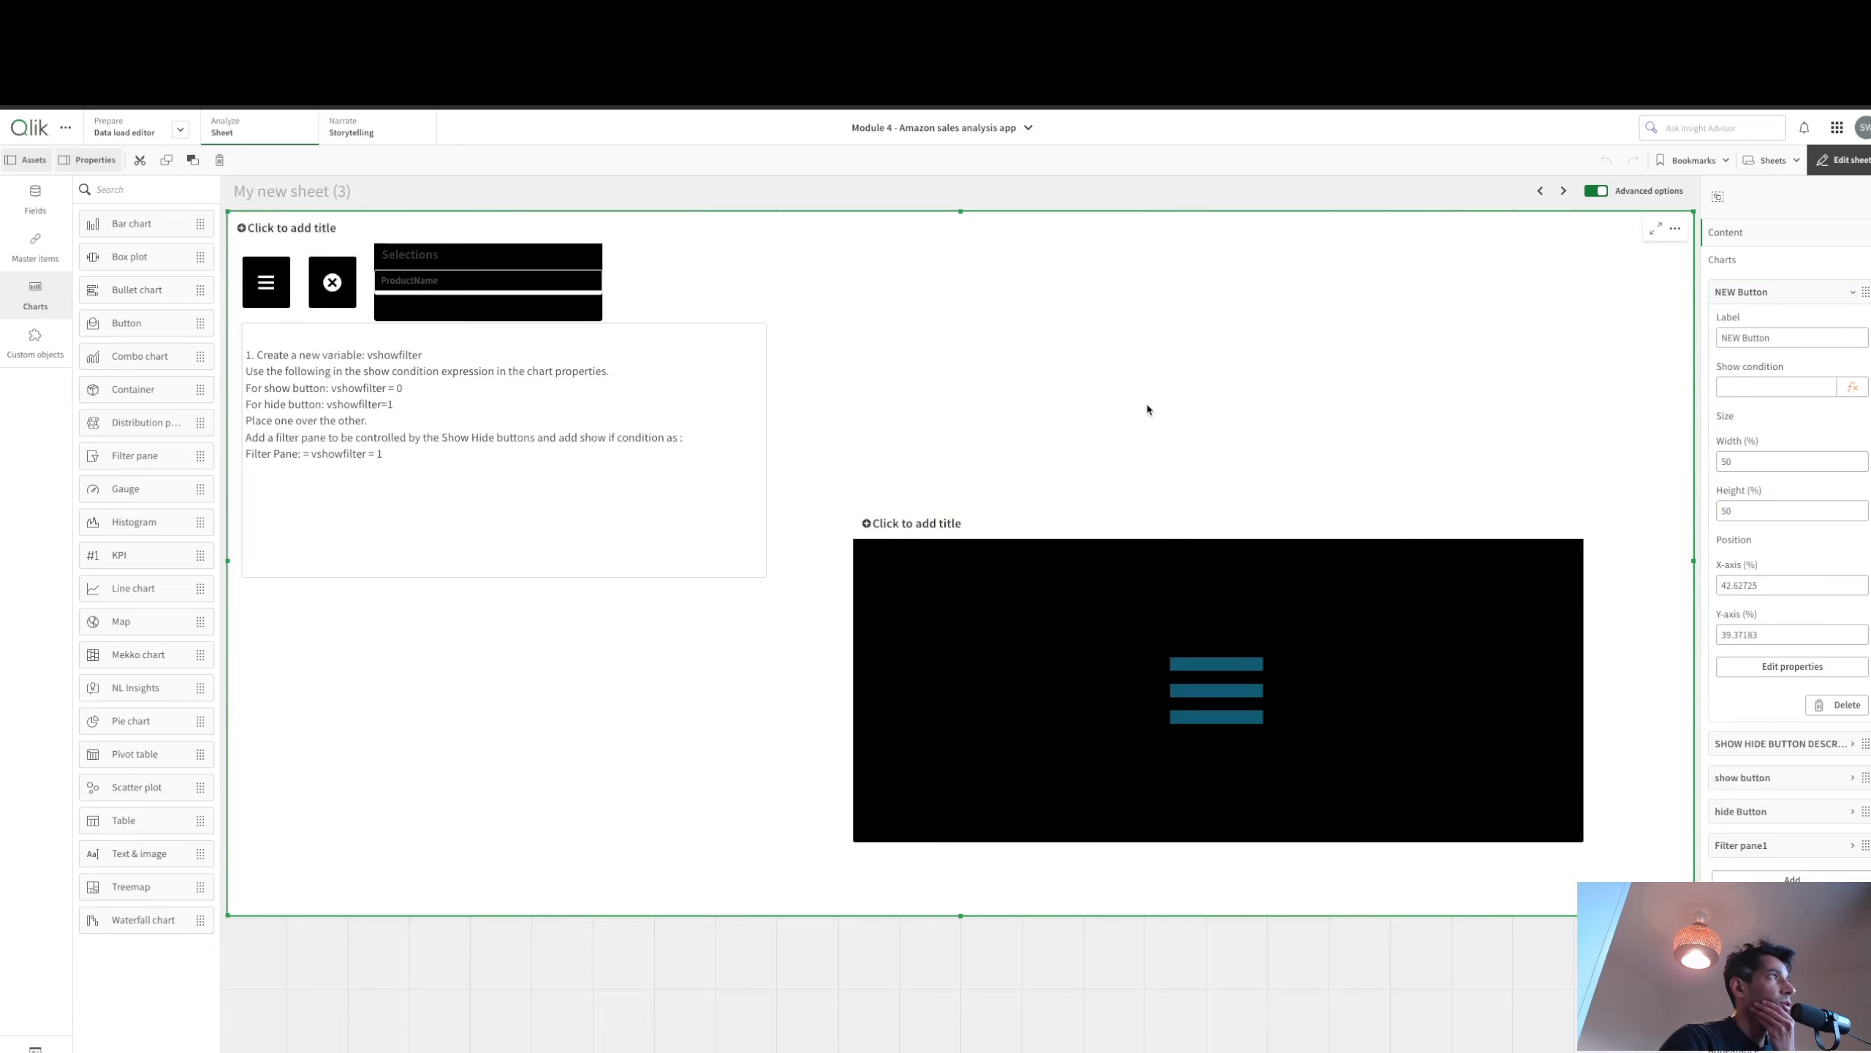
{"action": "key", "text": "ctrl+v"}
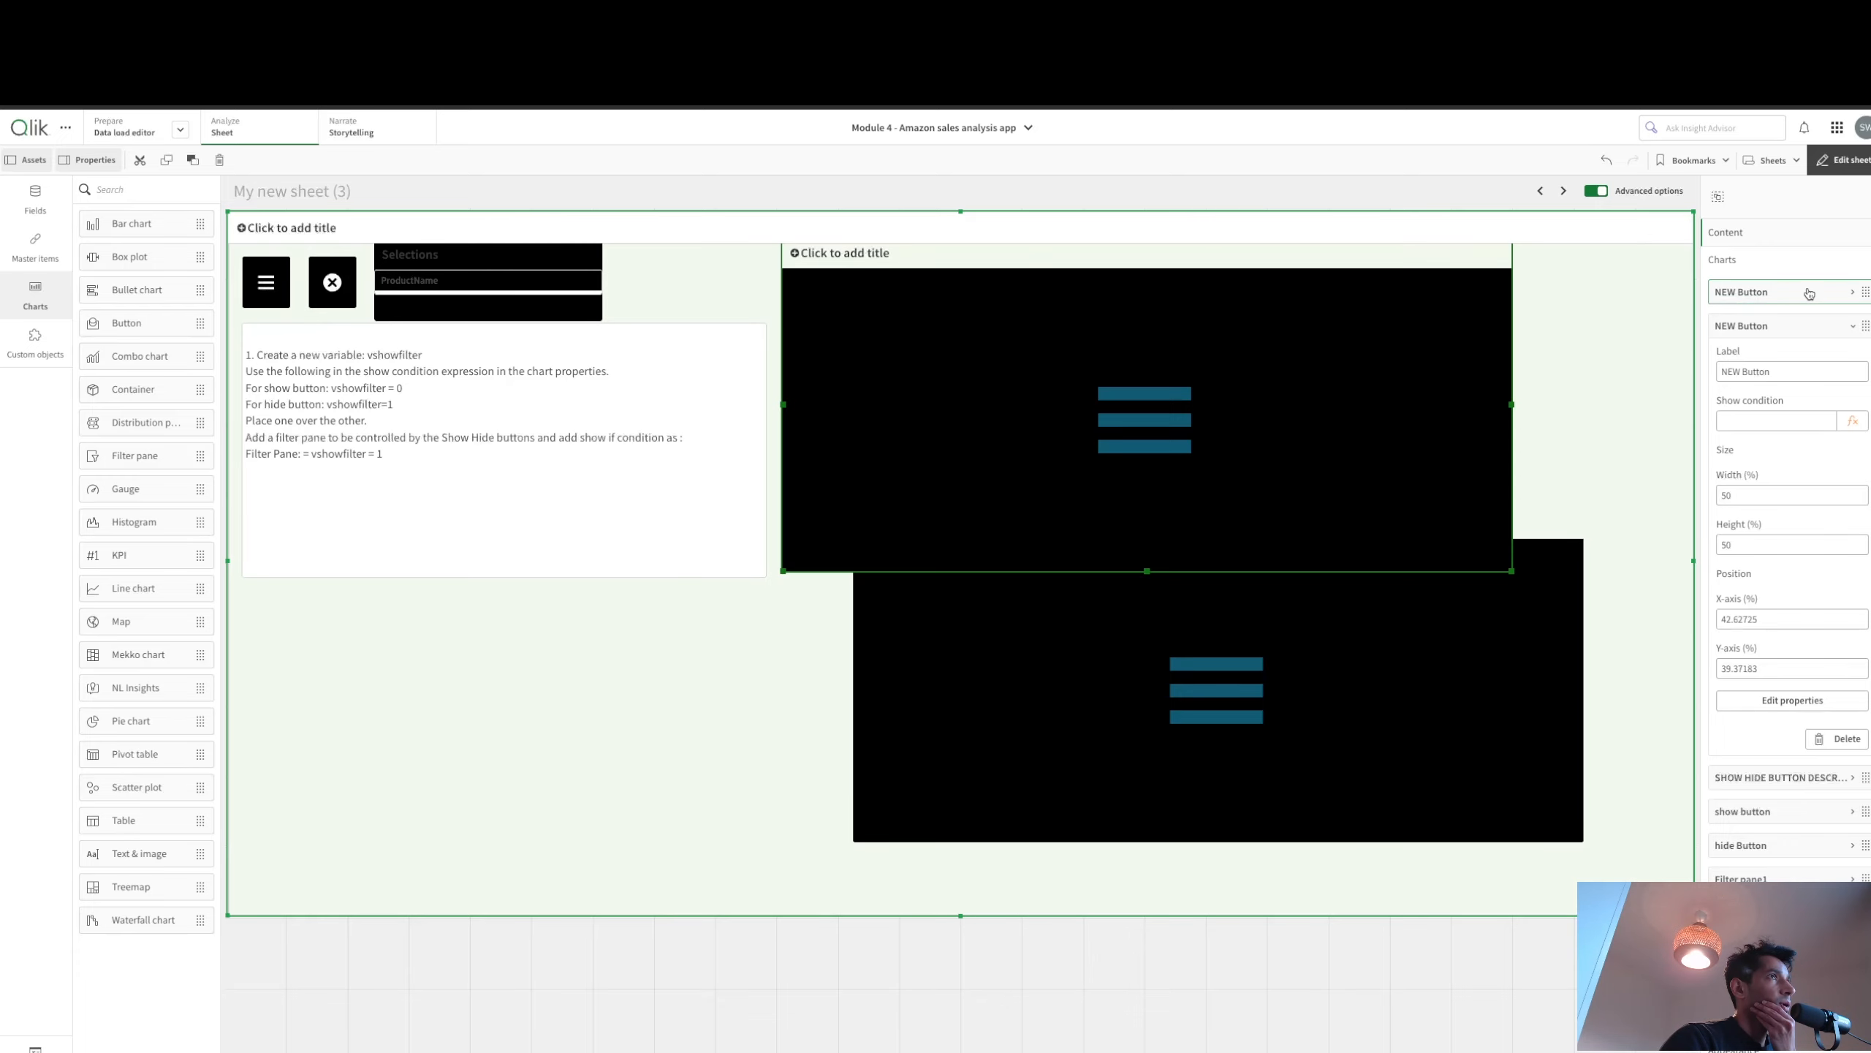
Step: Change the label of the duplicated button in the container to CLOSE Button
{"action": "left_click", "coordinate": [1741, 291]}
{"action": "double_click", "coordinate": [1730, 337]}
{"action": "type", "text": "CLOSE Button"}
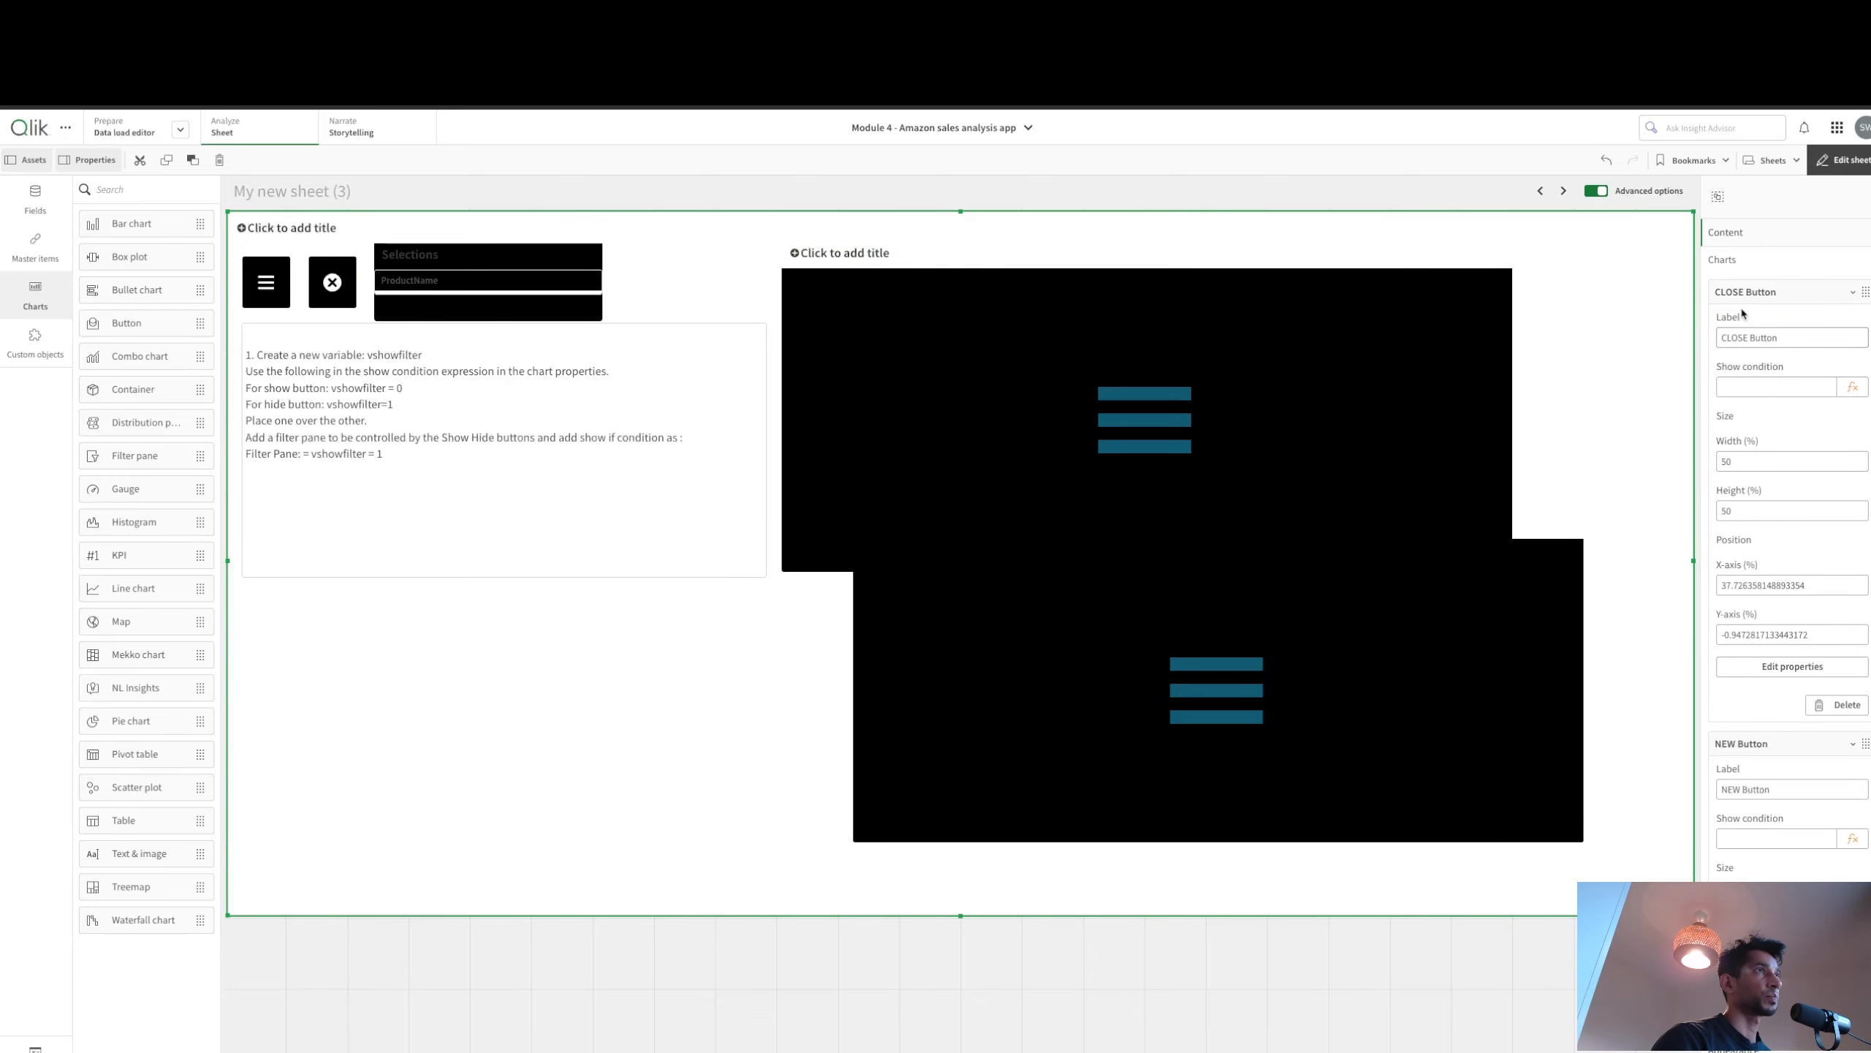
{"action": "left_click", "coordinate": [1758, 292]}
{"action": "left_click", "coordinate": [1752, 327]}
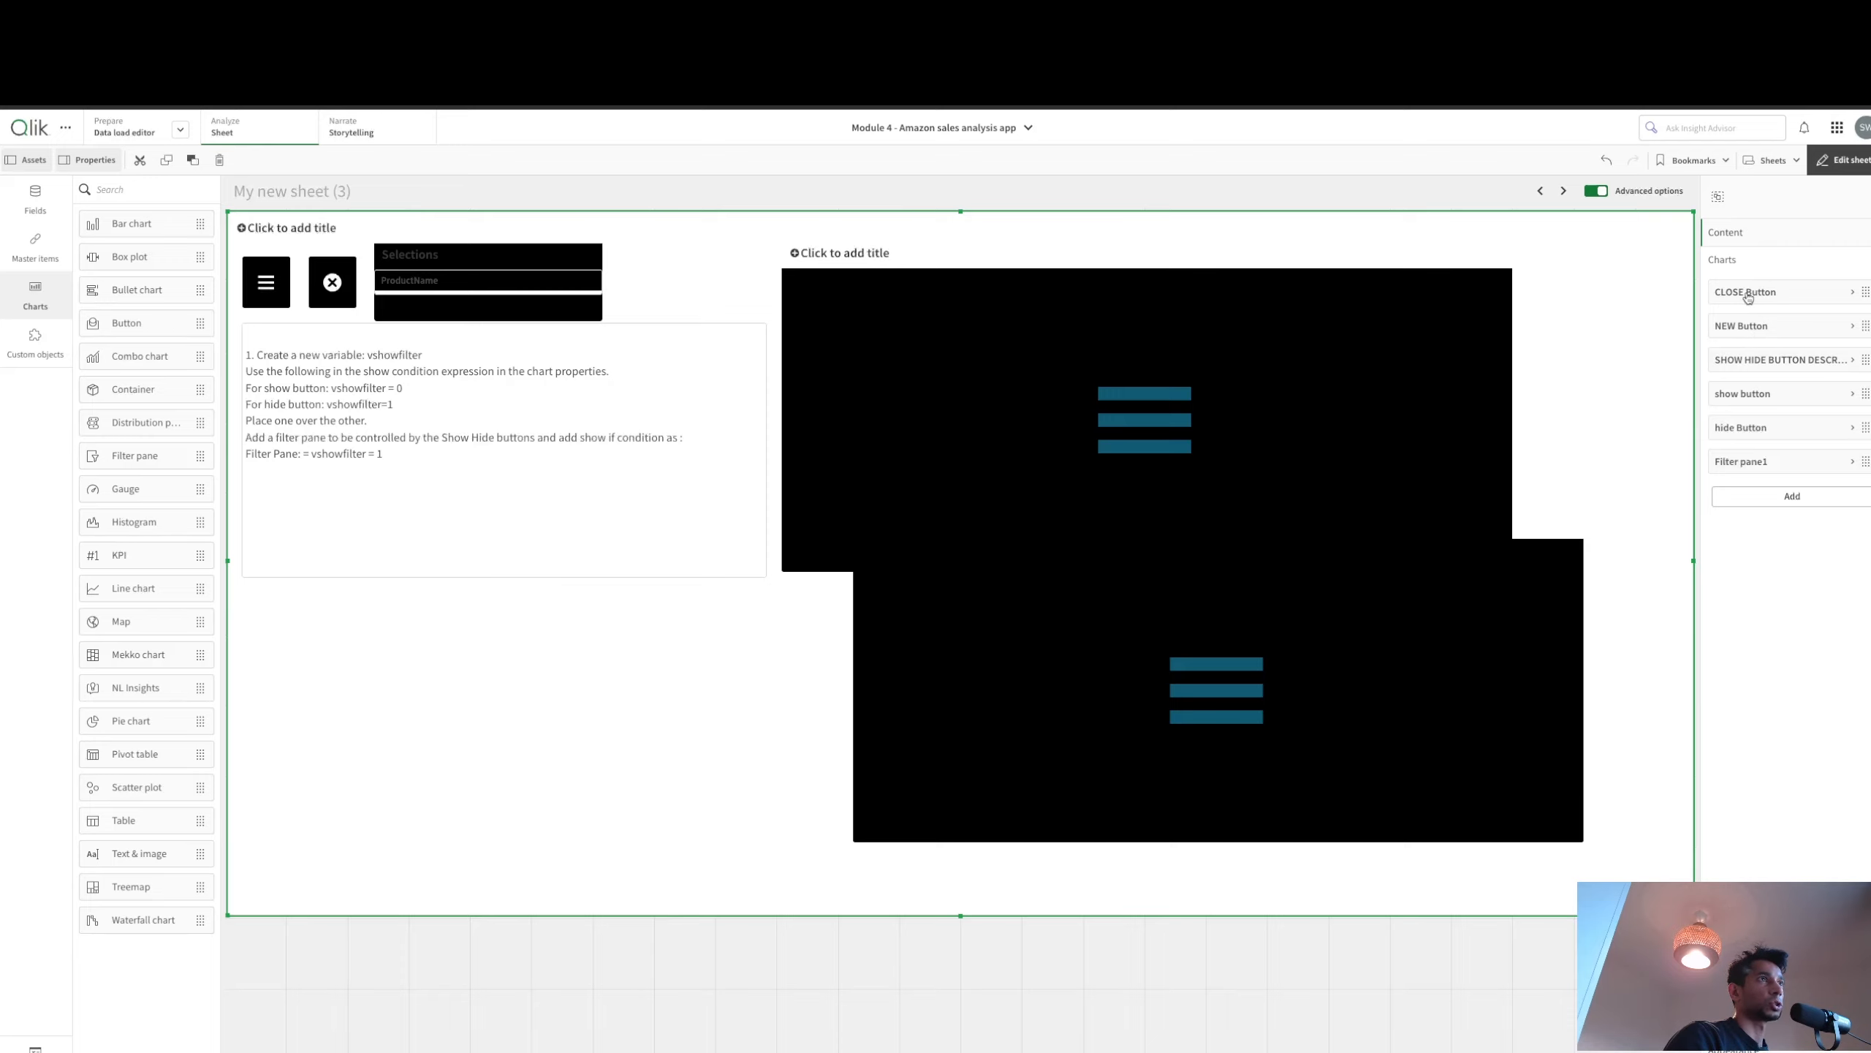
Step: Change the icon of CLOSE Button to Close
{"action": "left_click", "coordinate": [1766, 299]}
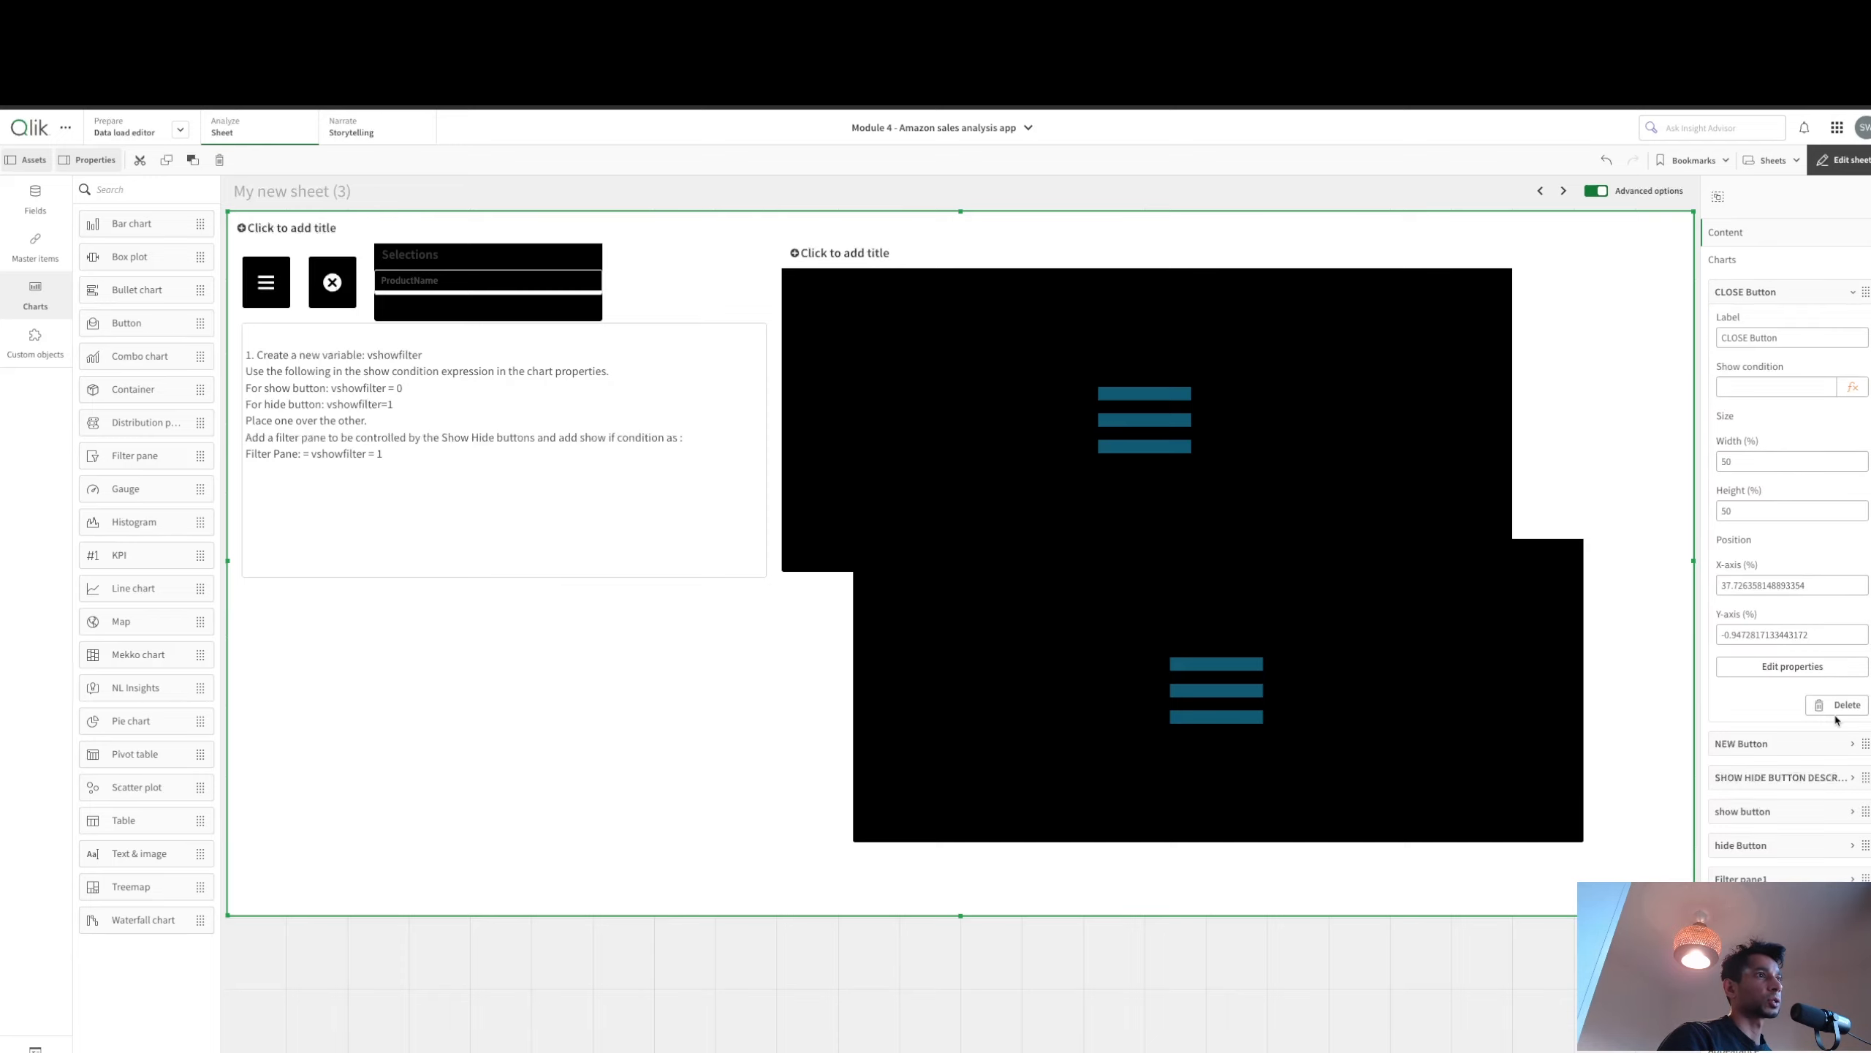
{"action": "left_click", "coordinate": [1793, 668]}
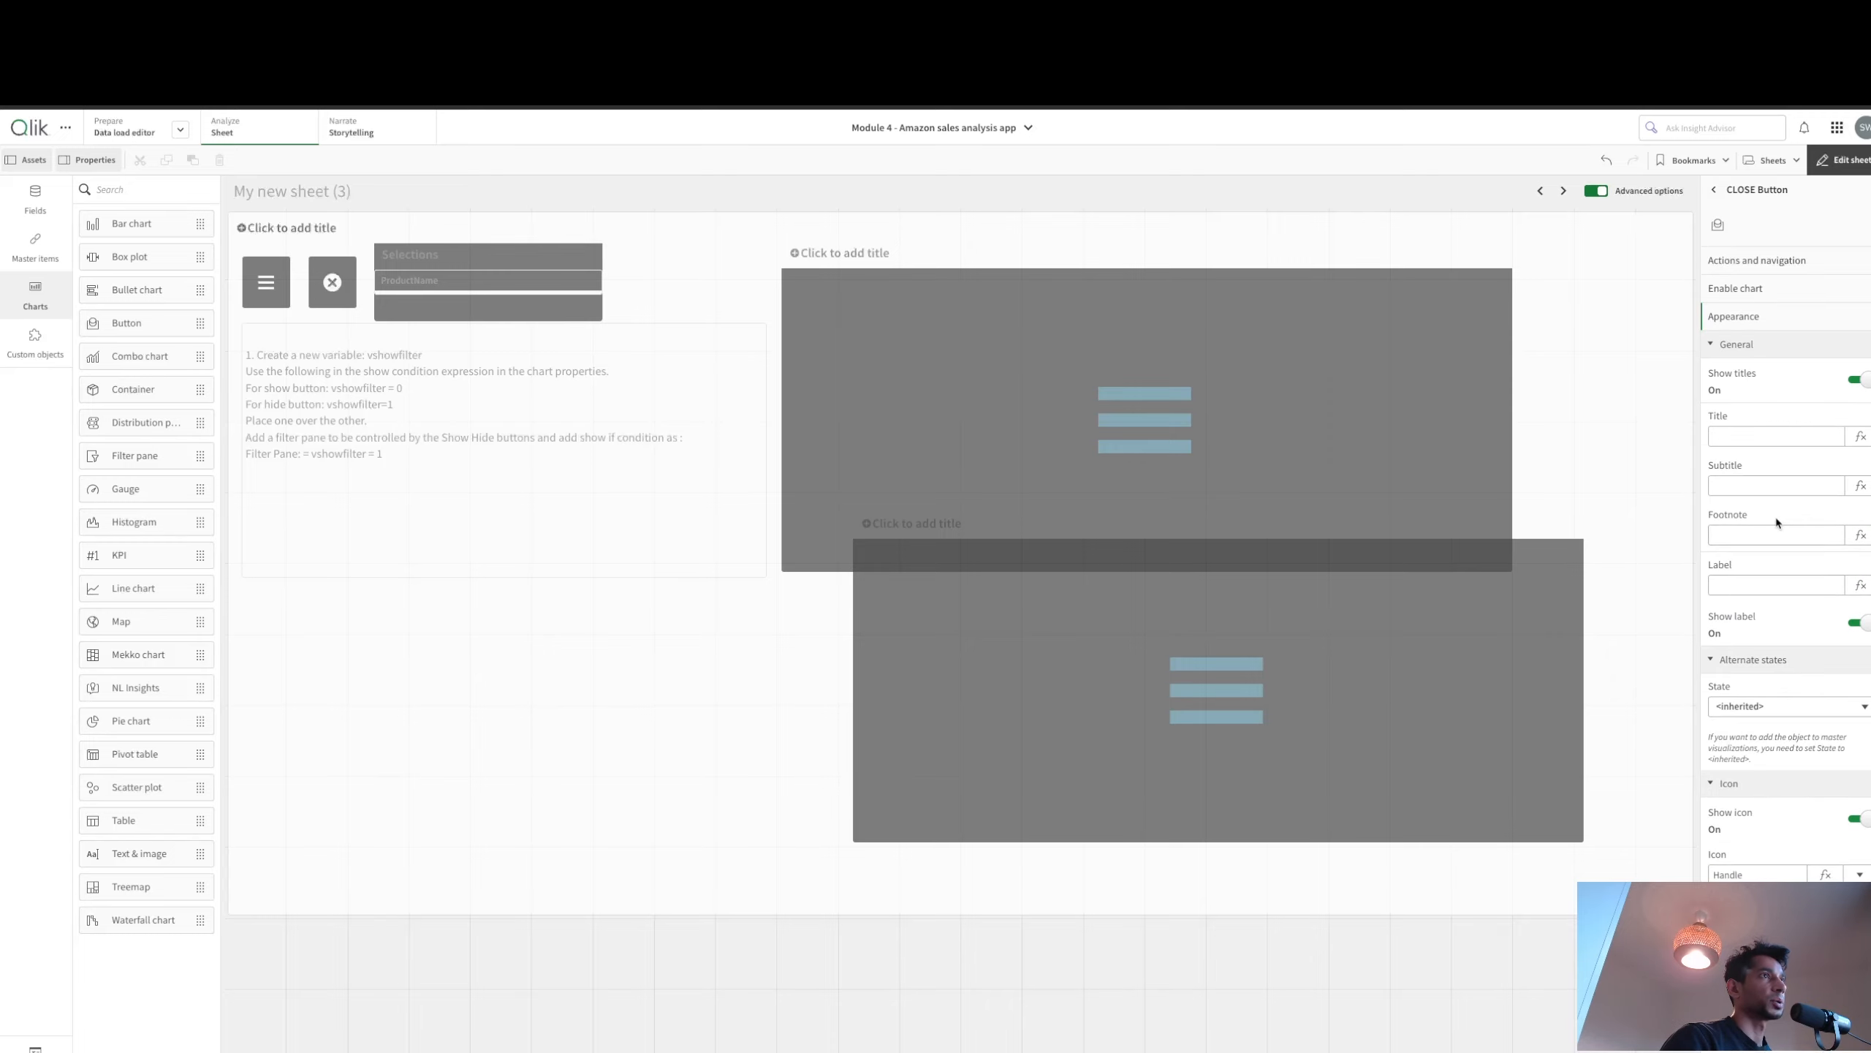
{"action": "left_click", "coordinate": [1860, 874]}
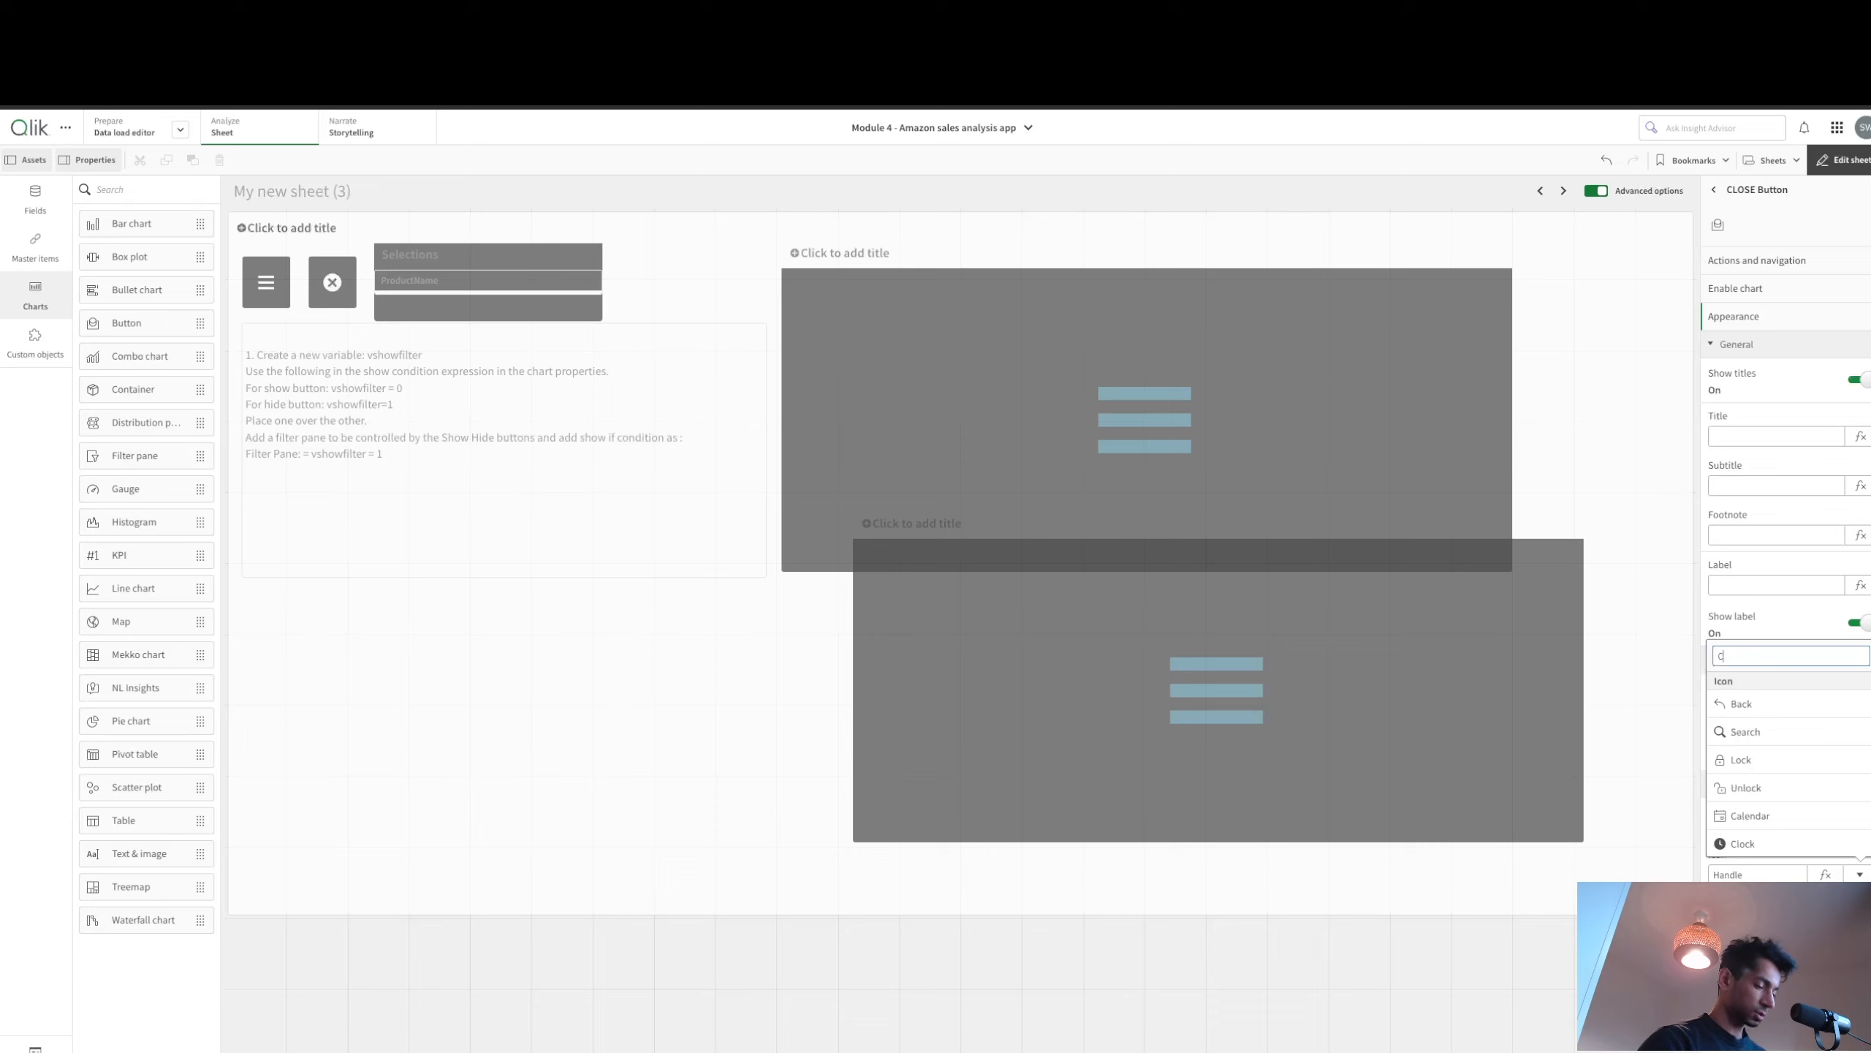
{"action": "left_click", "coordinate": [1737, 761]}
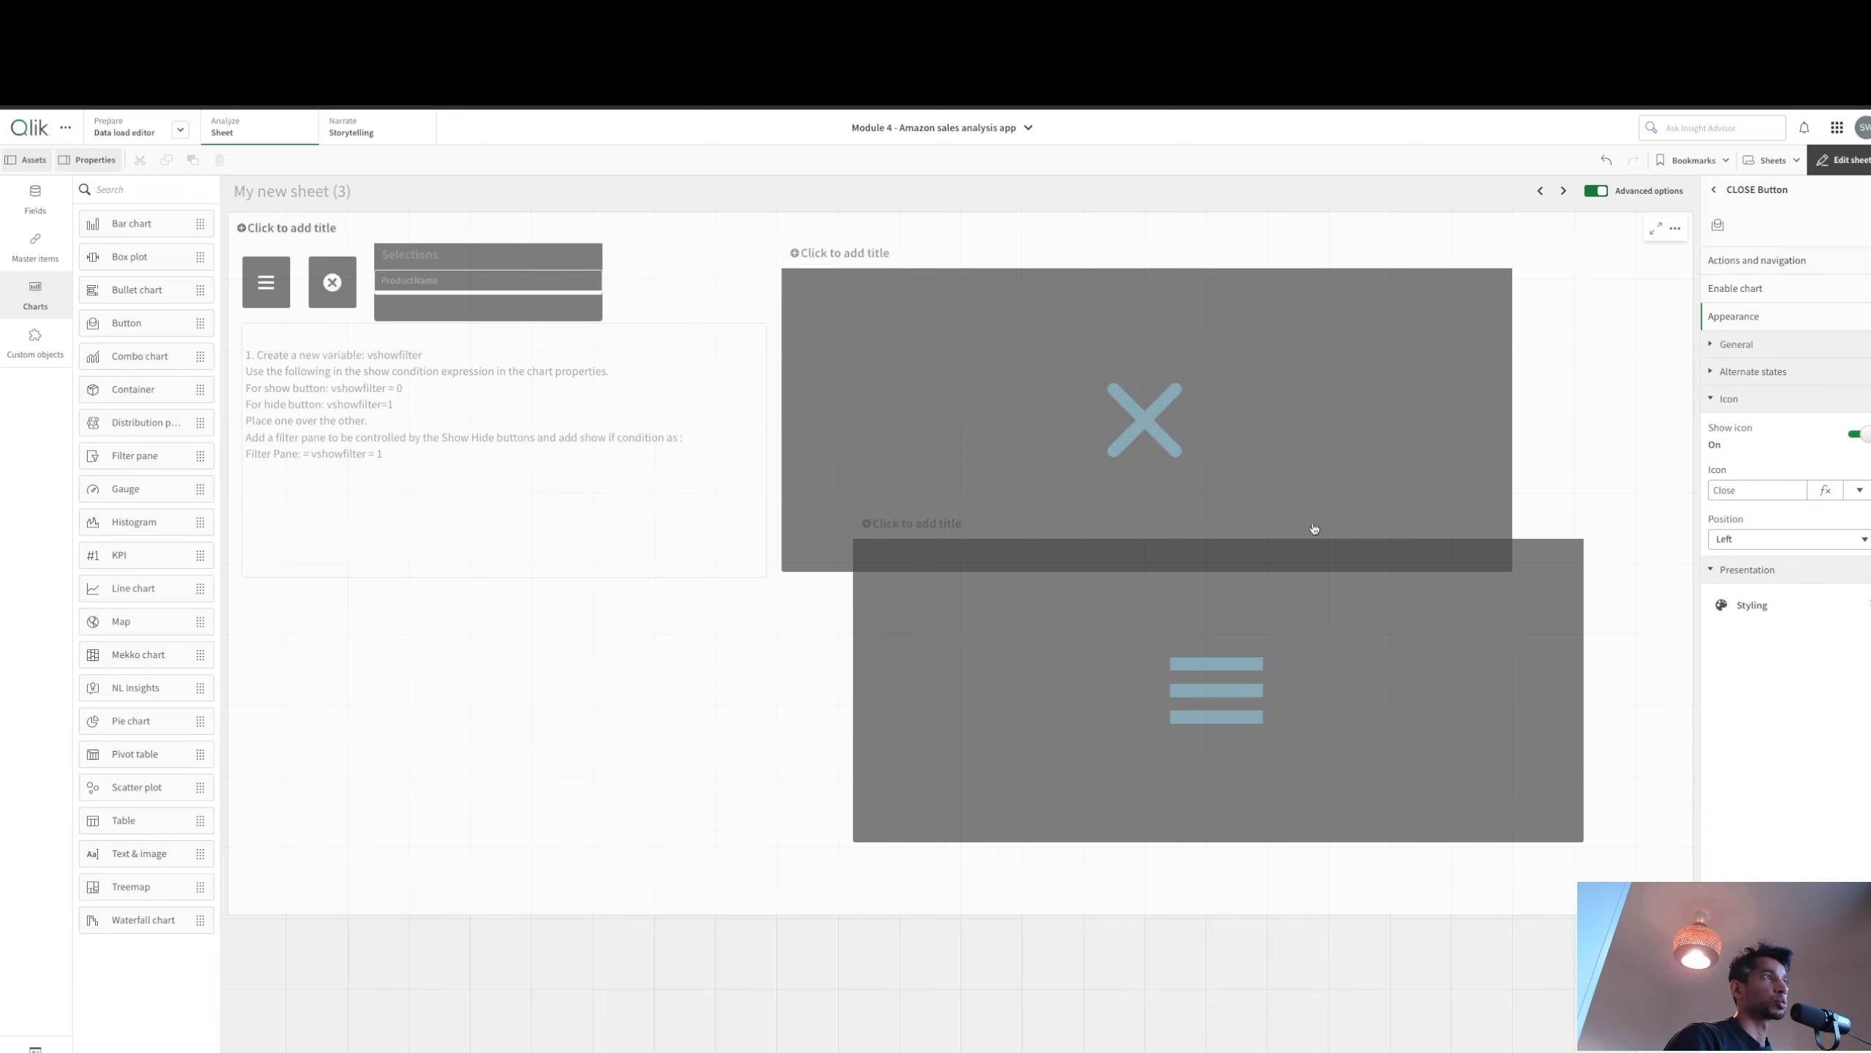
Step: Relabel the ENABLE FILTER action of CLOSE Button as DISABLE FILTER and set its vshowfilter value to 0
{"action": "left_click", "coordinate": [1752, 263]}
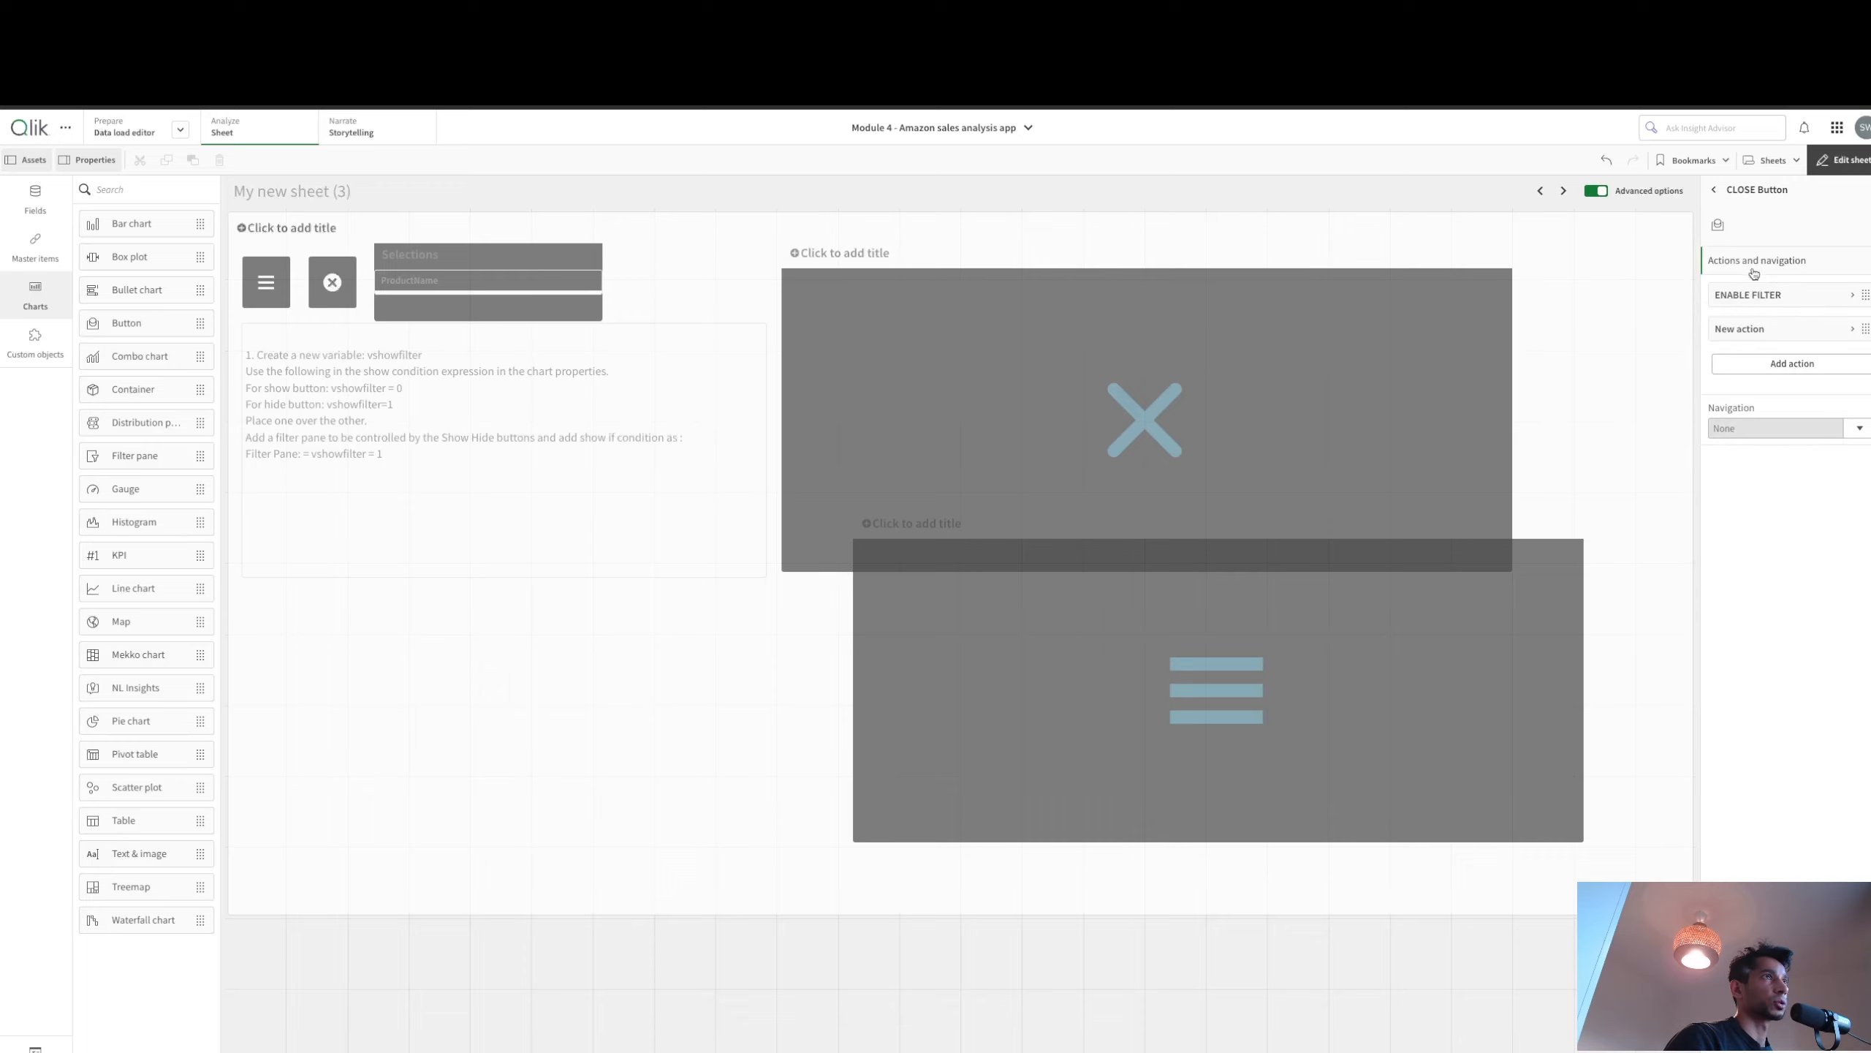
{"action": "left_click", "coordinate": [1772, 302]}
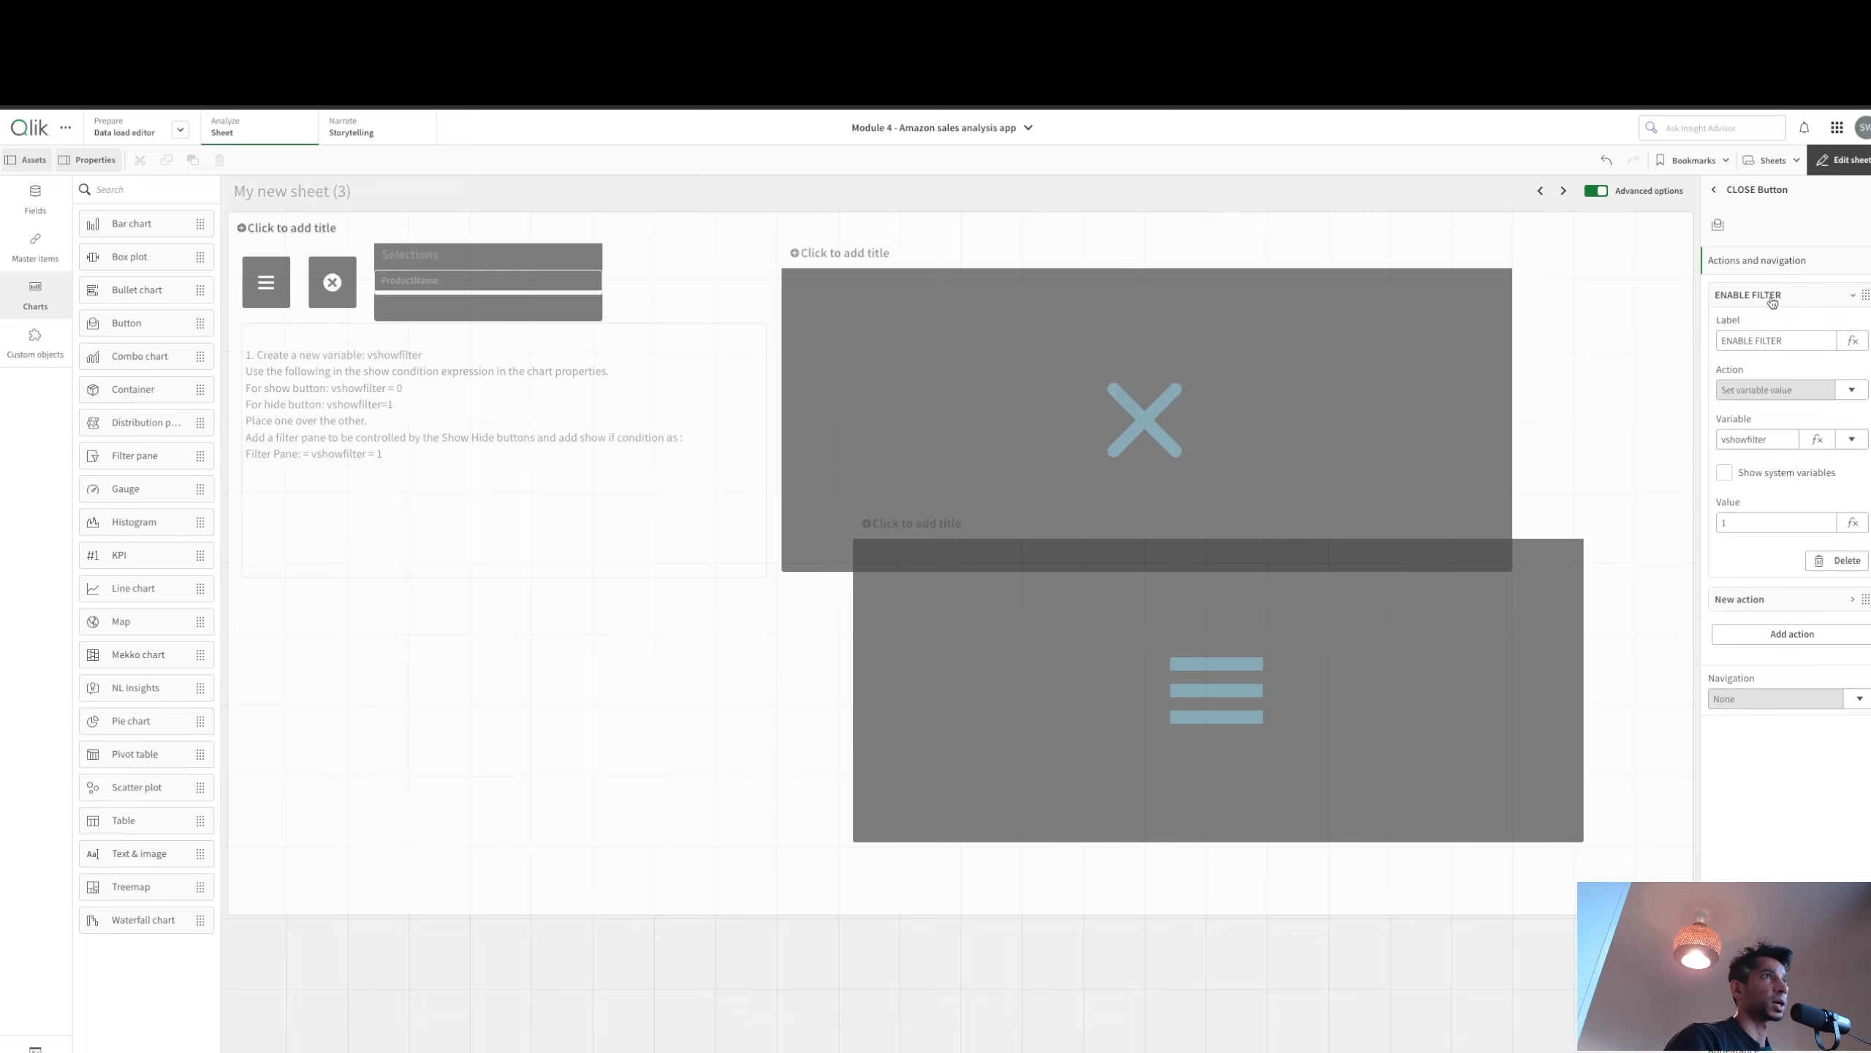
{"action": "double_click", "coordinate": [1737, 341]}
{"action": "type", "text": "DISABLE"}
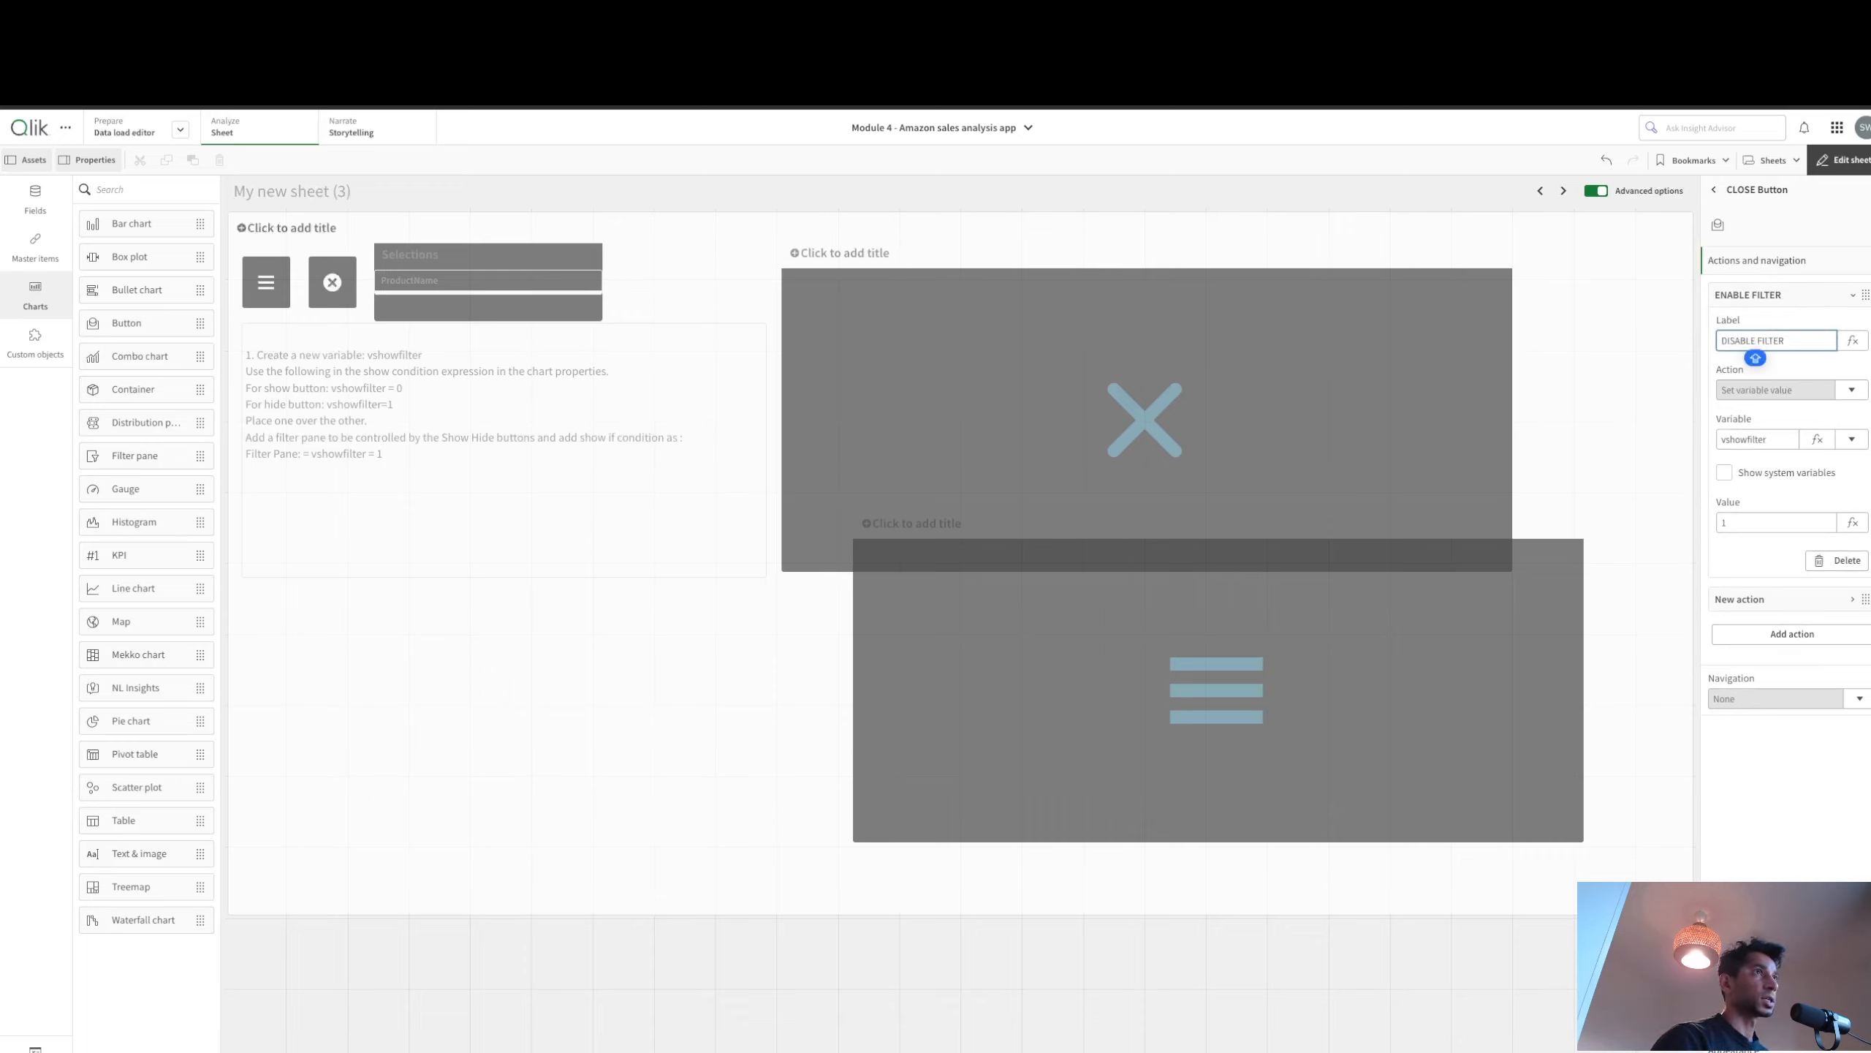
{"action": "left_click", "coordinate": [1727, 523]}
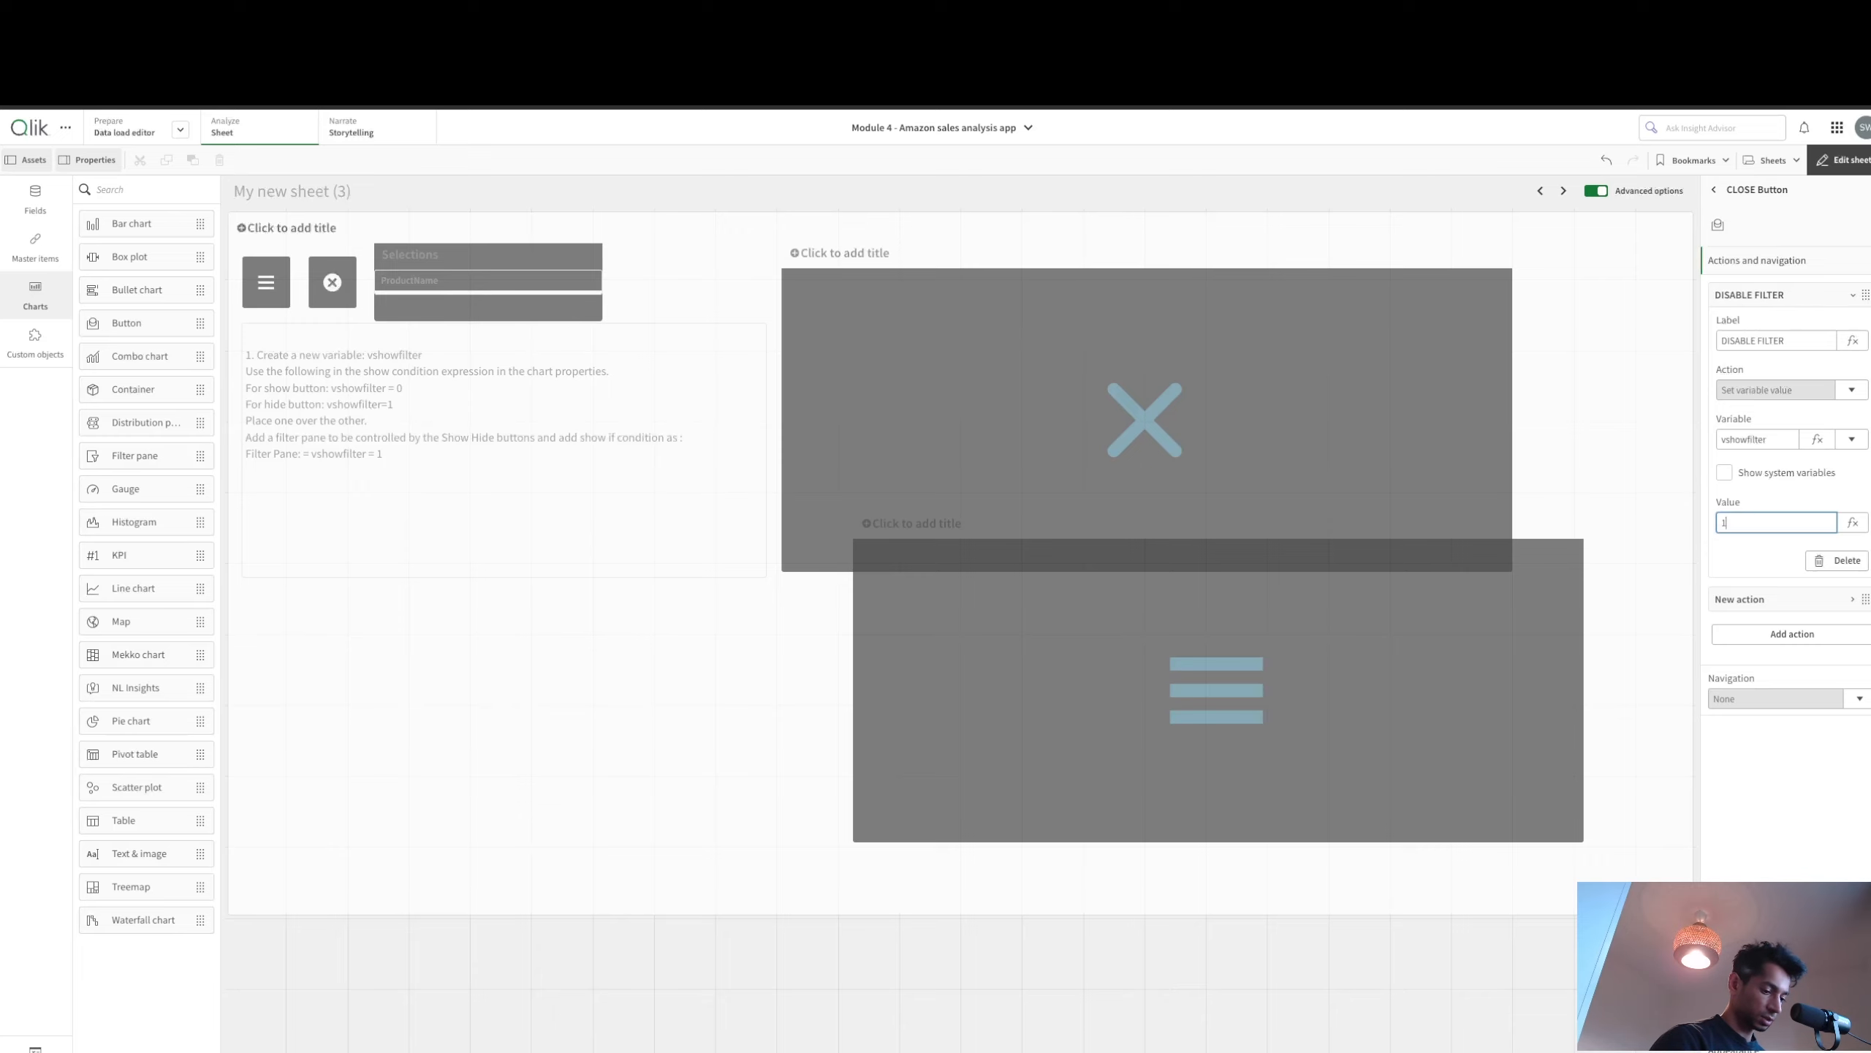
{"action": "key", "text": "Return"}
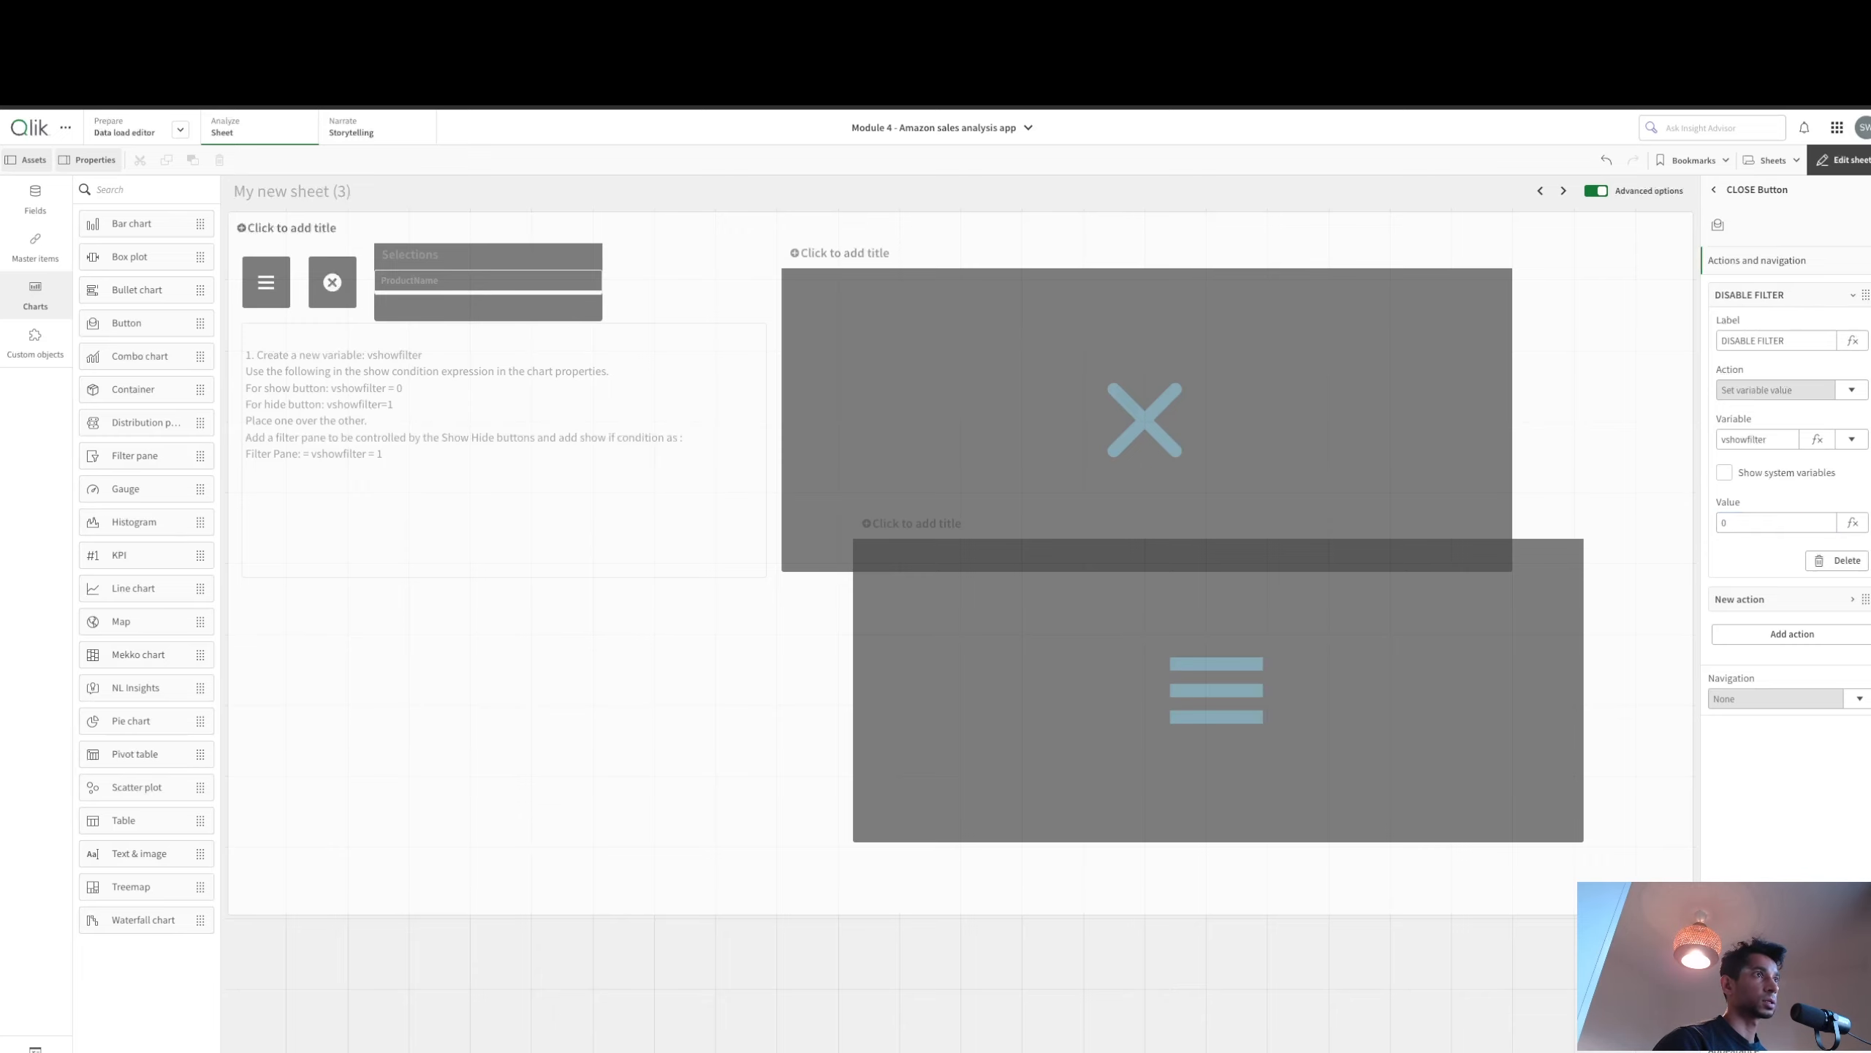
{"action": "left_click", "coordinate": [1744, 303]}
Step: Leave edit mode and test hiding and showing the filter pane with the close and hamburger buttons
{"action": "left_click", "coordinate": [1849, 161]}
{"action": "left_click", "coordinate": [1182, 447]}
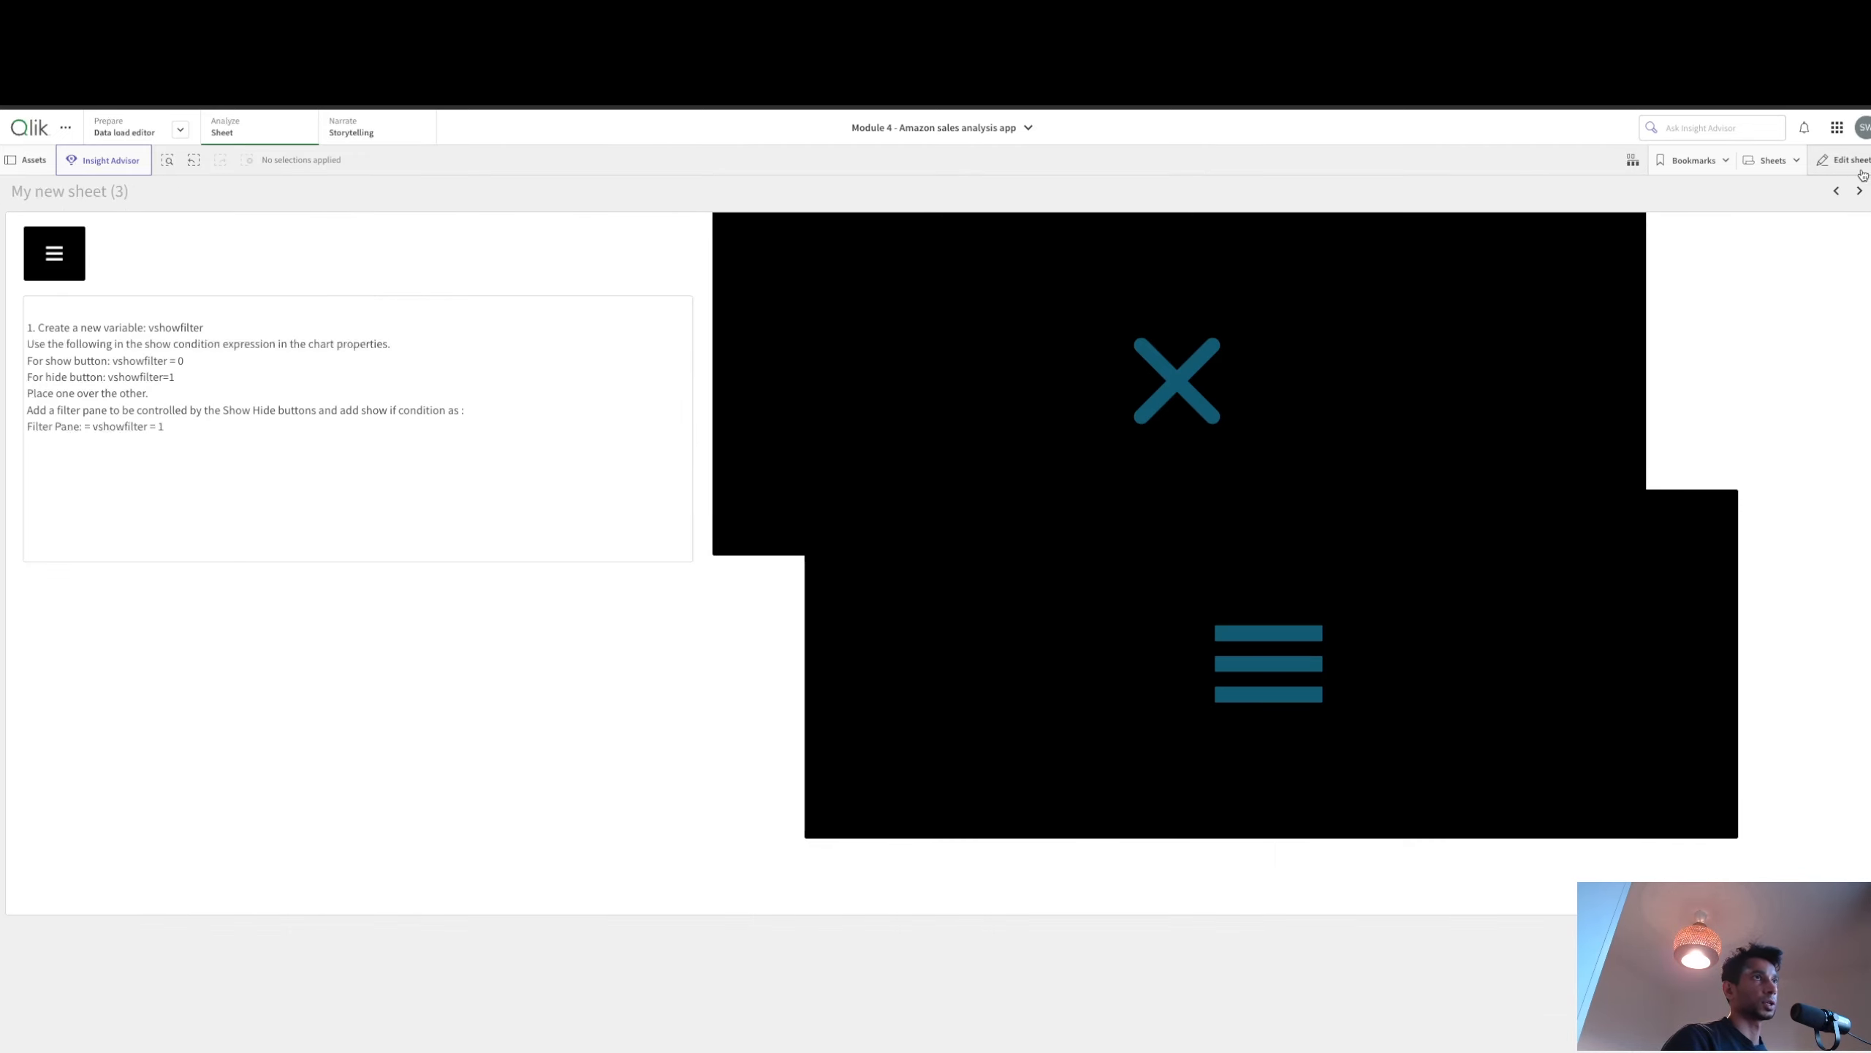
{"action": "left_click", "coordinate": [1315, 693]}
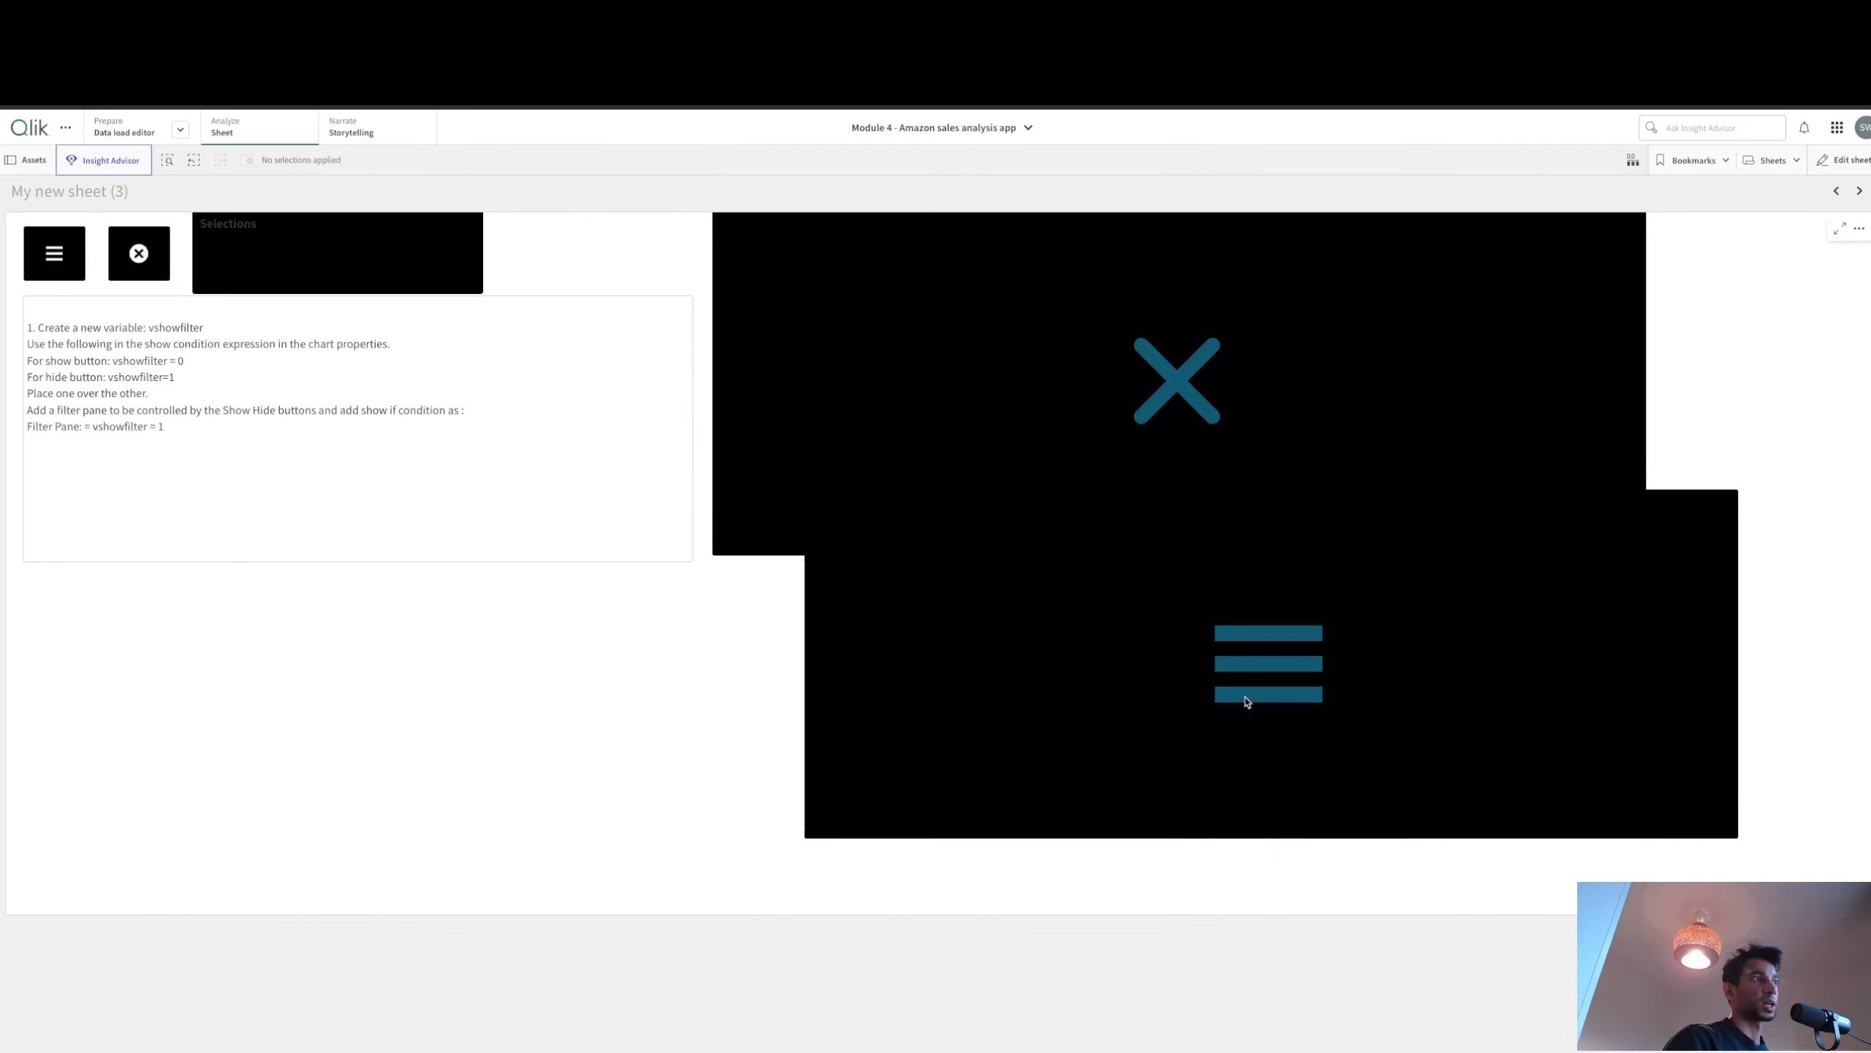
{"action": "left_click", "coordinate": [1181, 397]}
Step: Add a KPI to the layout container with the measure expression $(vshowfilter)
{"action": "left_click", "coordinate": [1850, 161]}
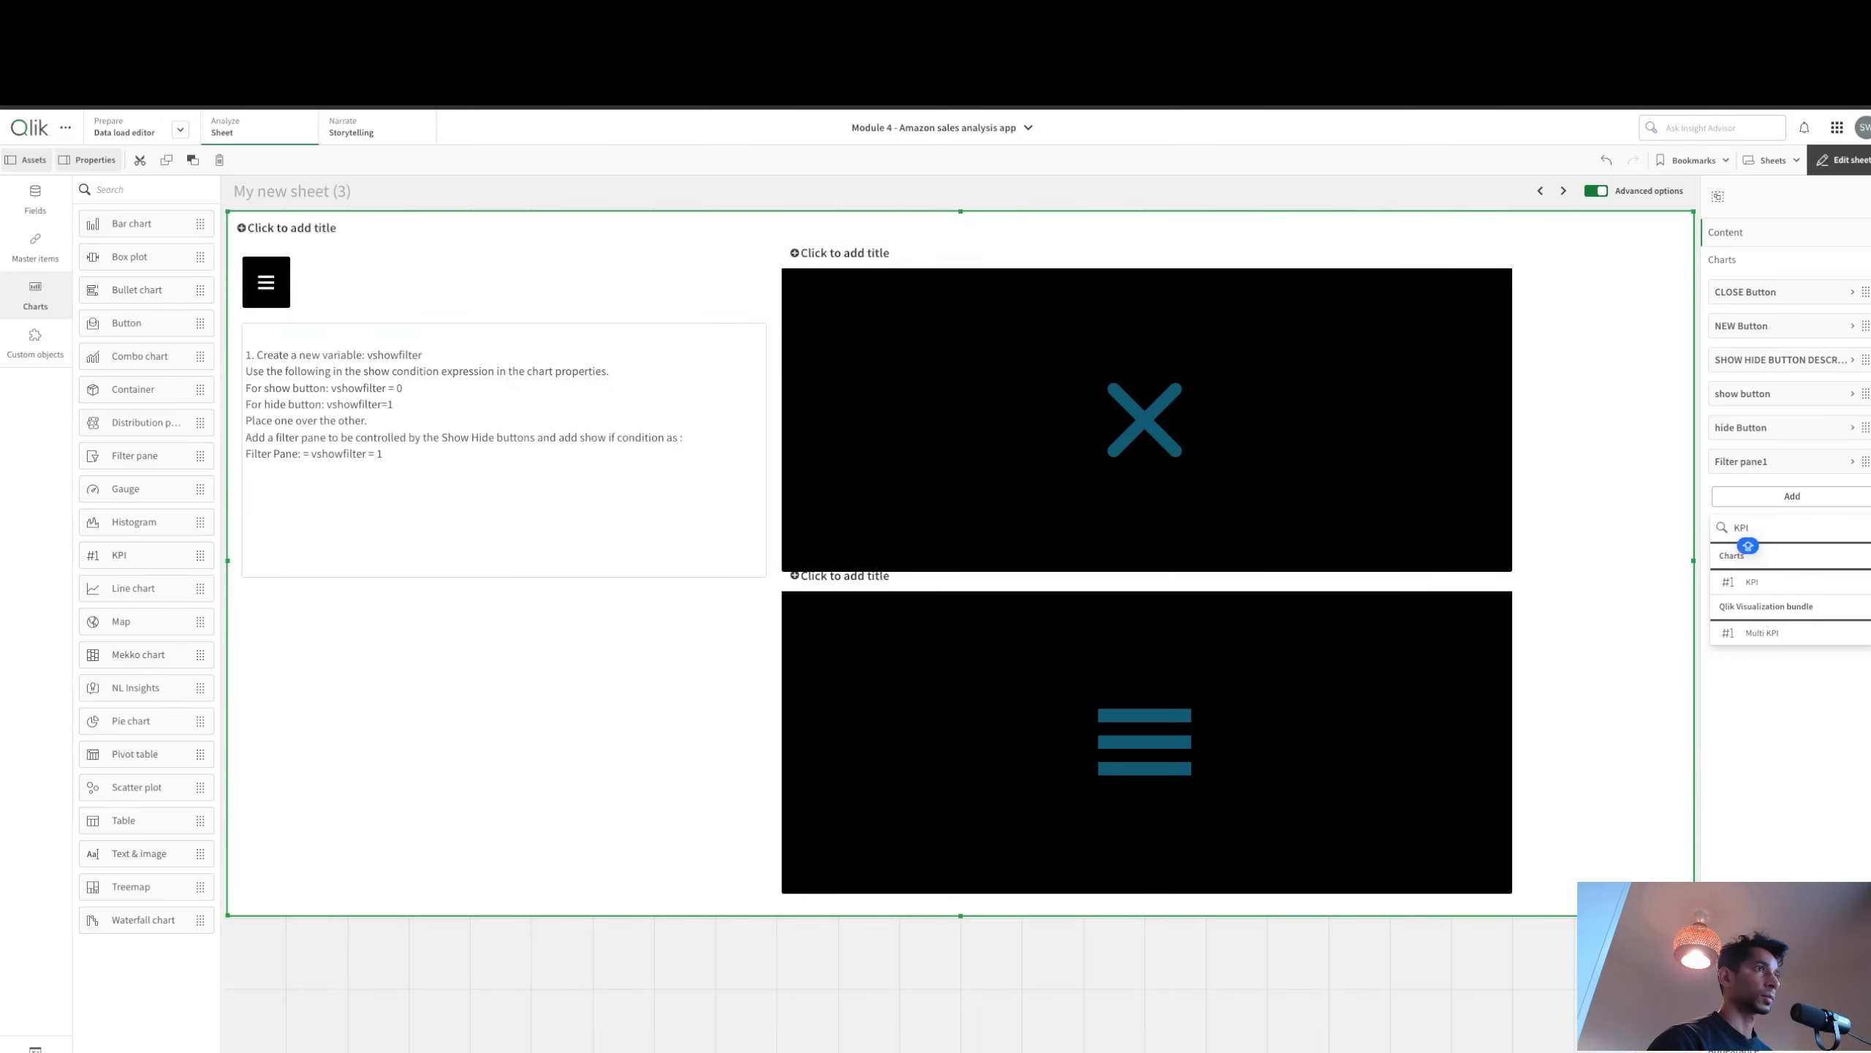
{"action": "left_click", "coordinate": [1766, 590]}
{"action": "left_click", "coordinate": [735, 656]}
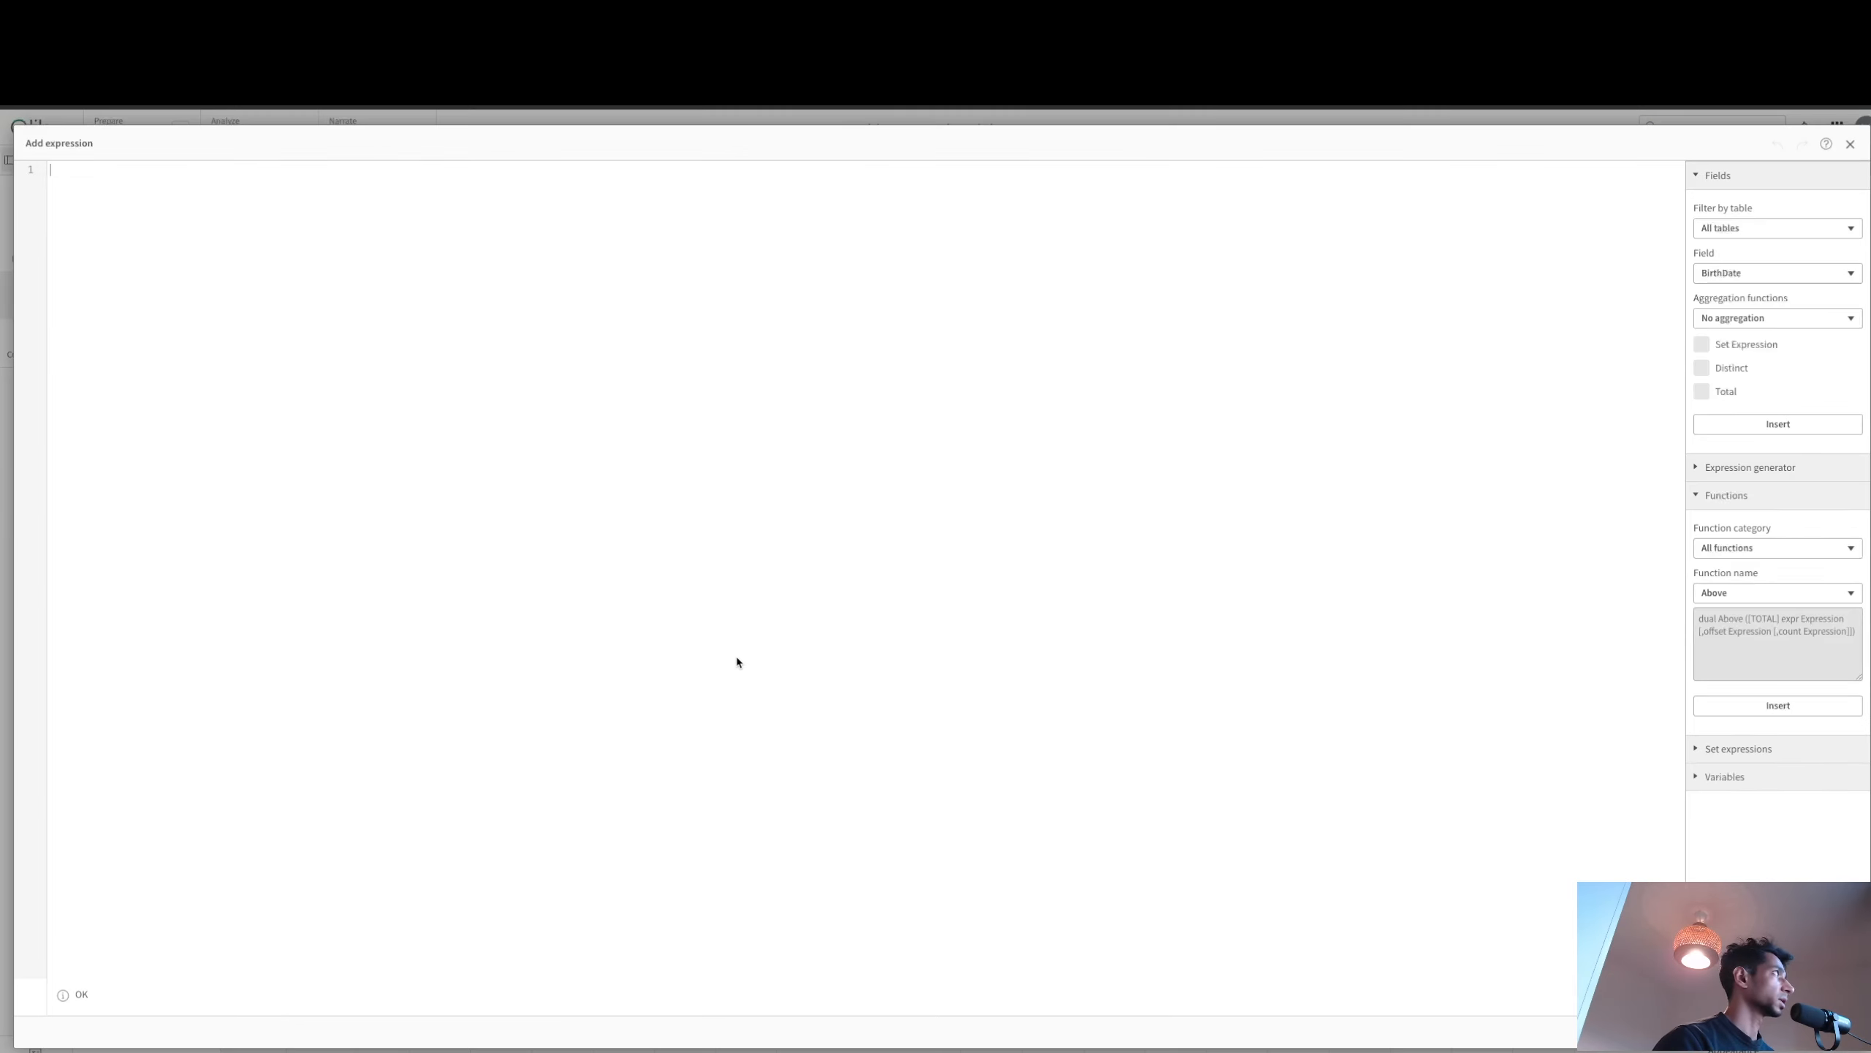
{"action": "type", "text": "$(vshowfilter"}
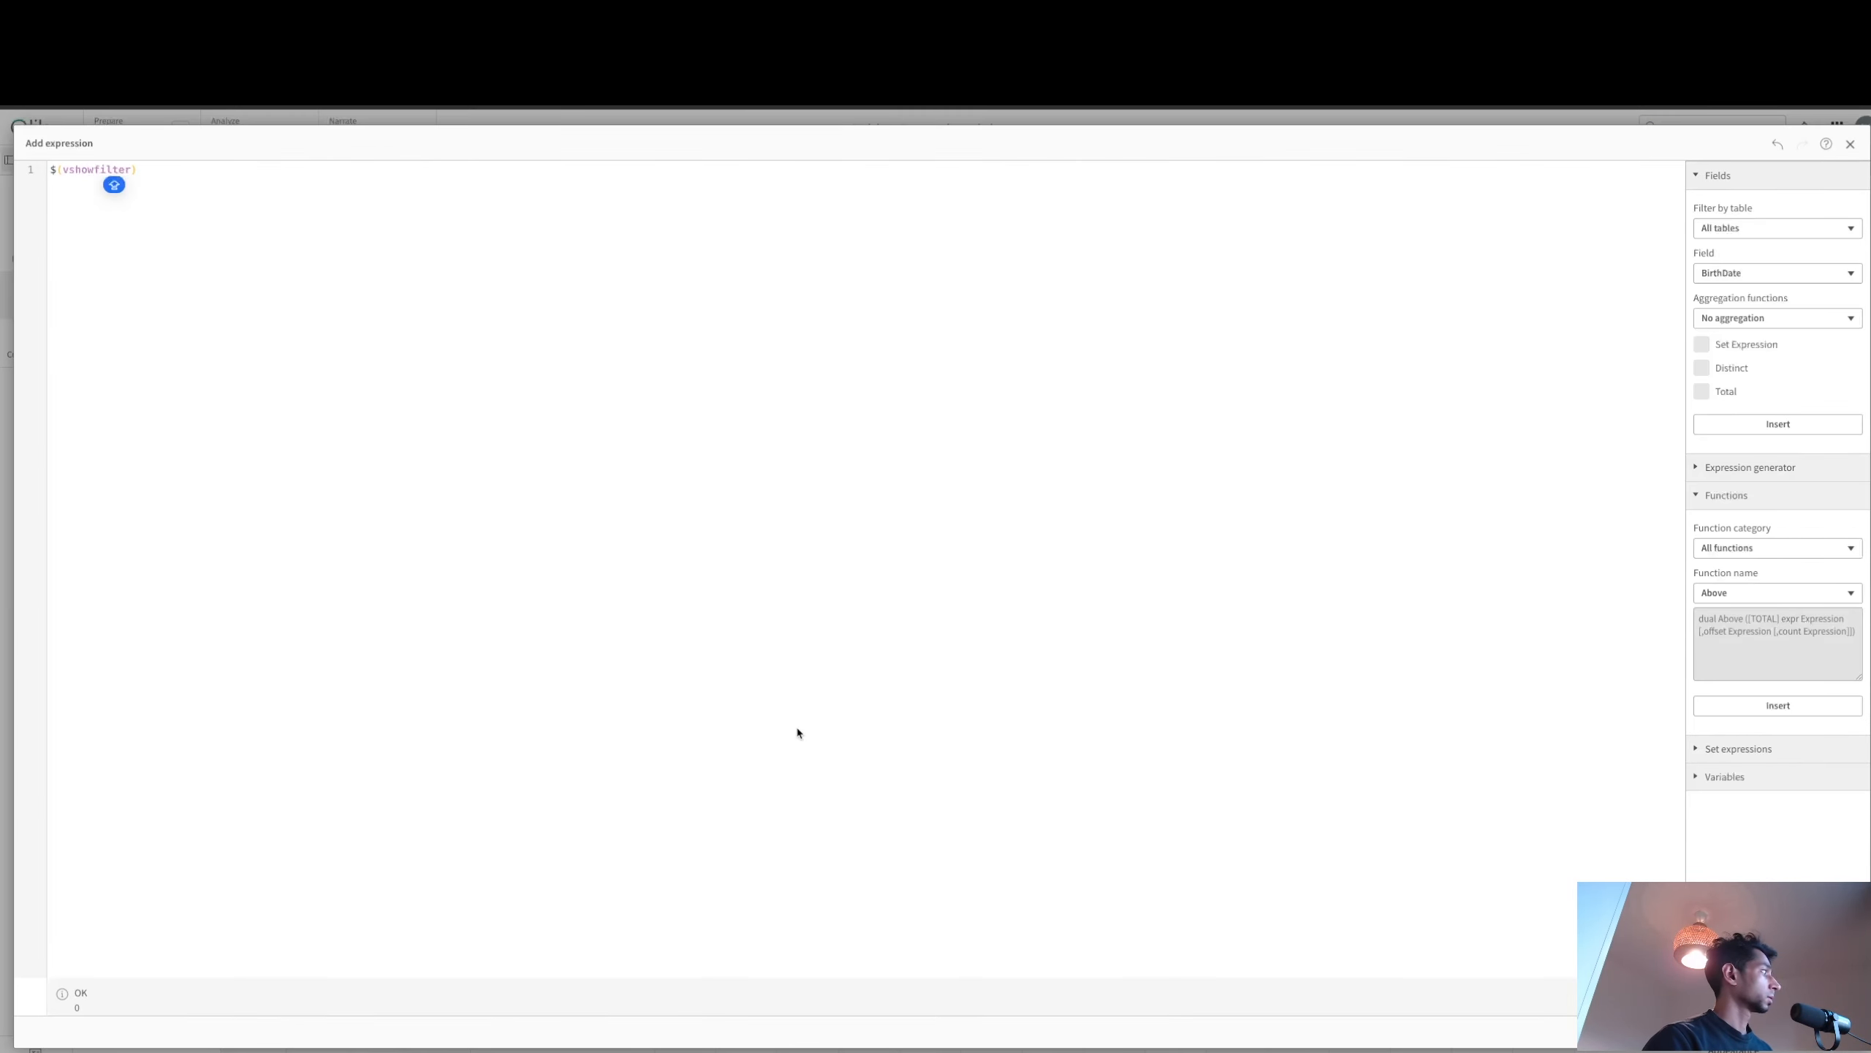
{"action": "left_click", "coordinate": [1840, 1031]}
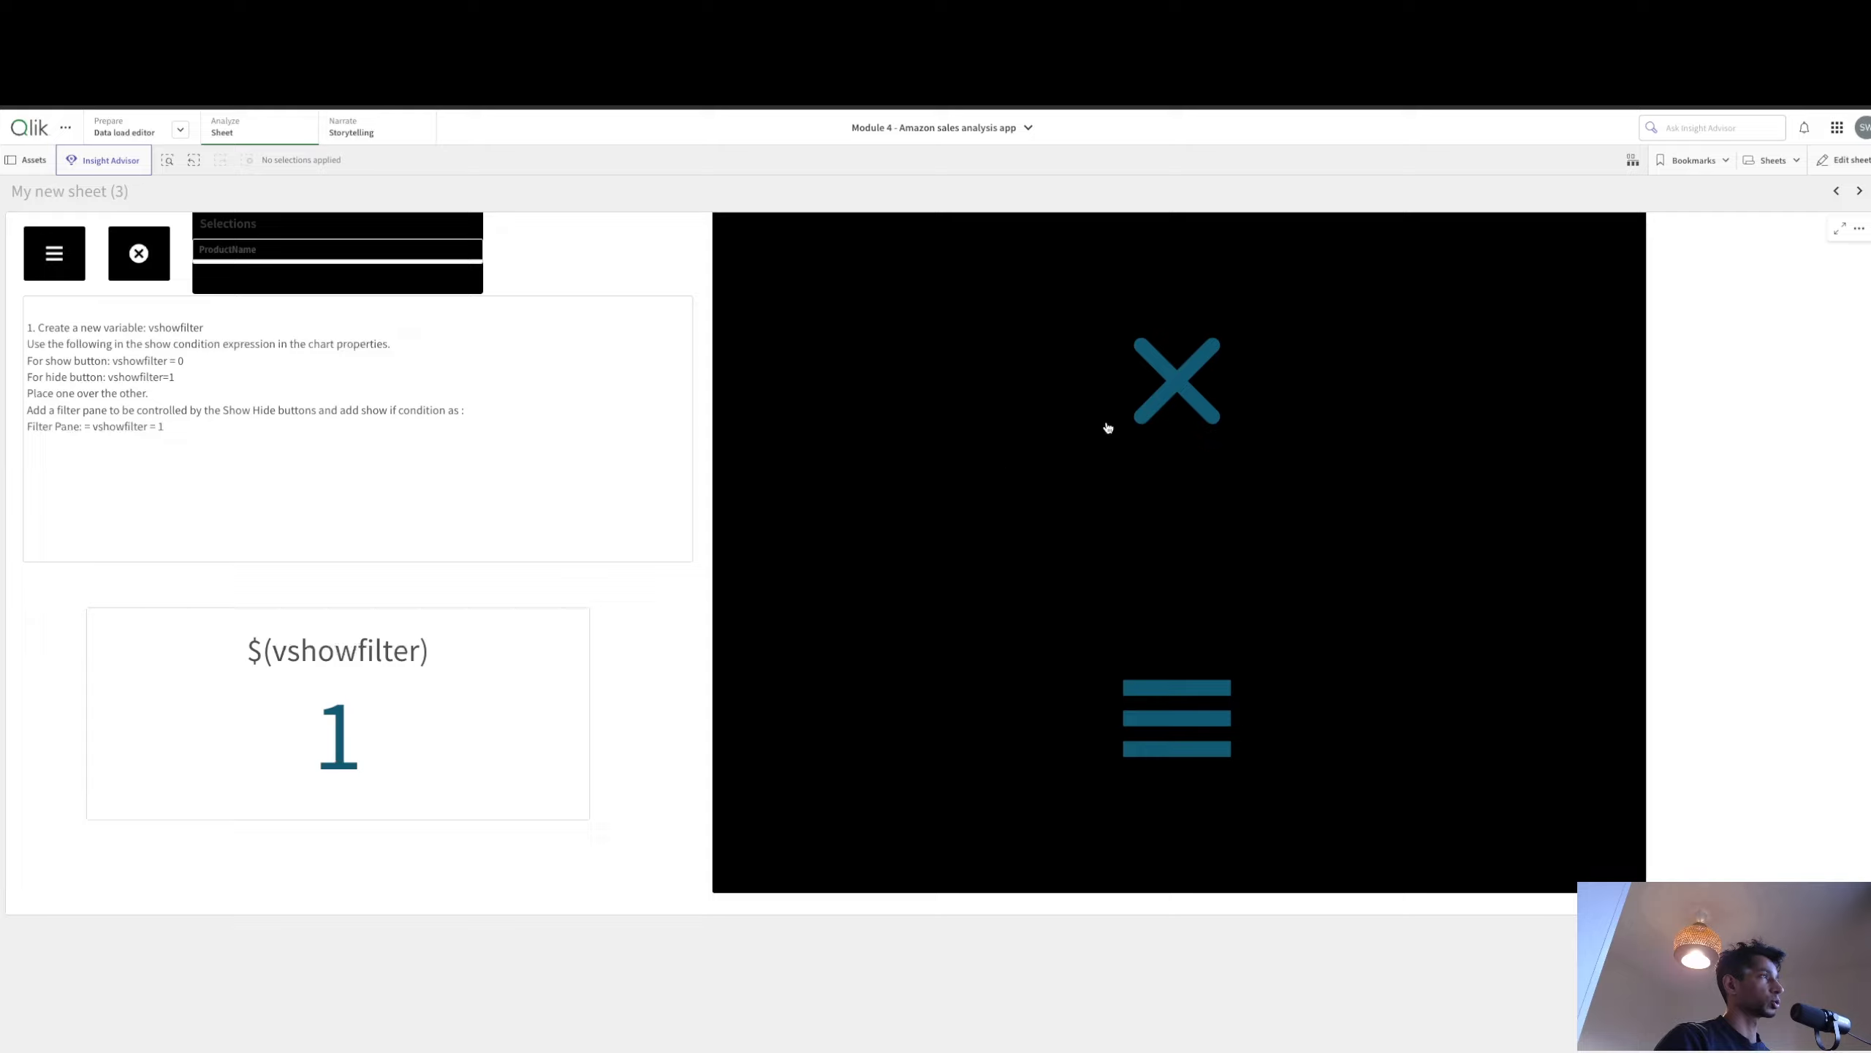
Step: Test the close and hamburger buttons while checking the vshowfilter value in the KPI
{"action": "left_click", "coordinate": [1147, 390]}
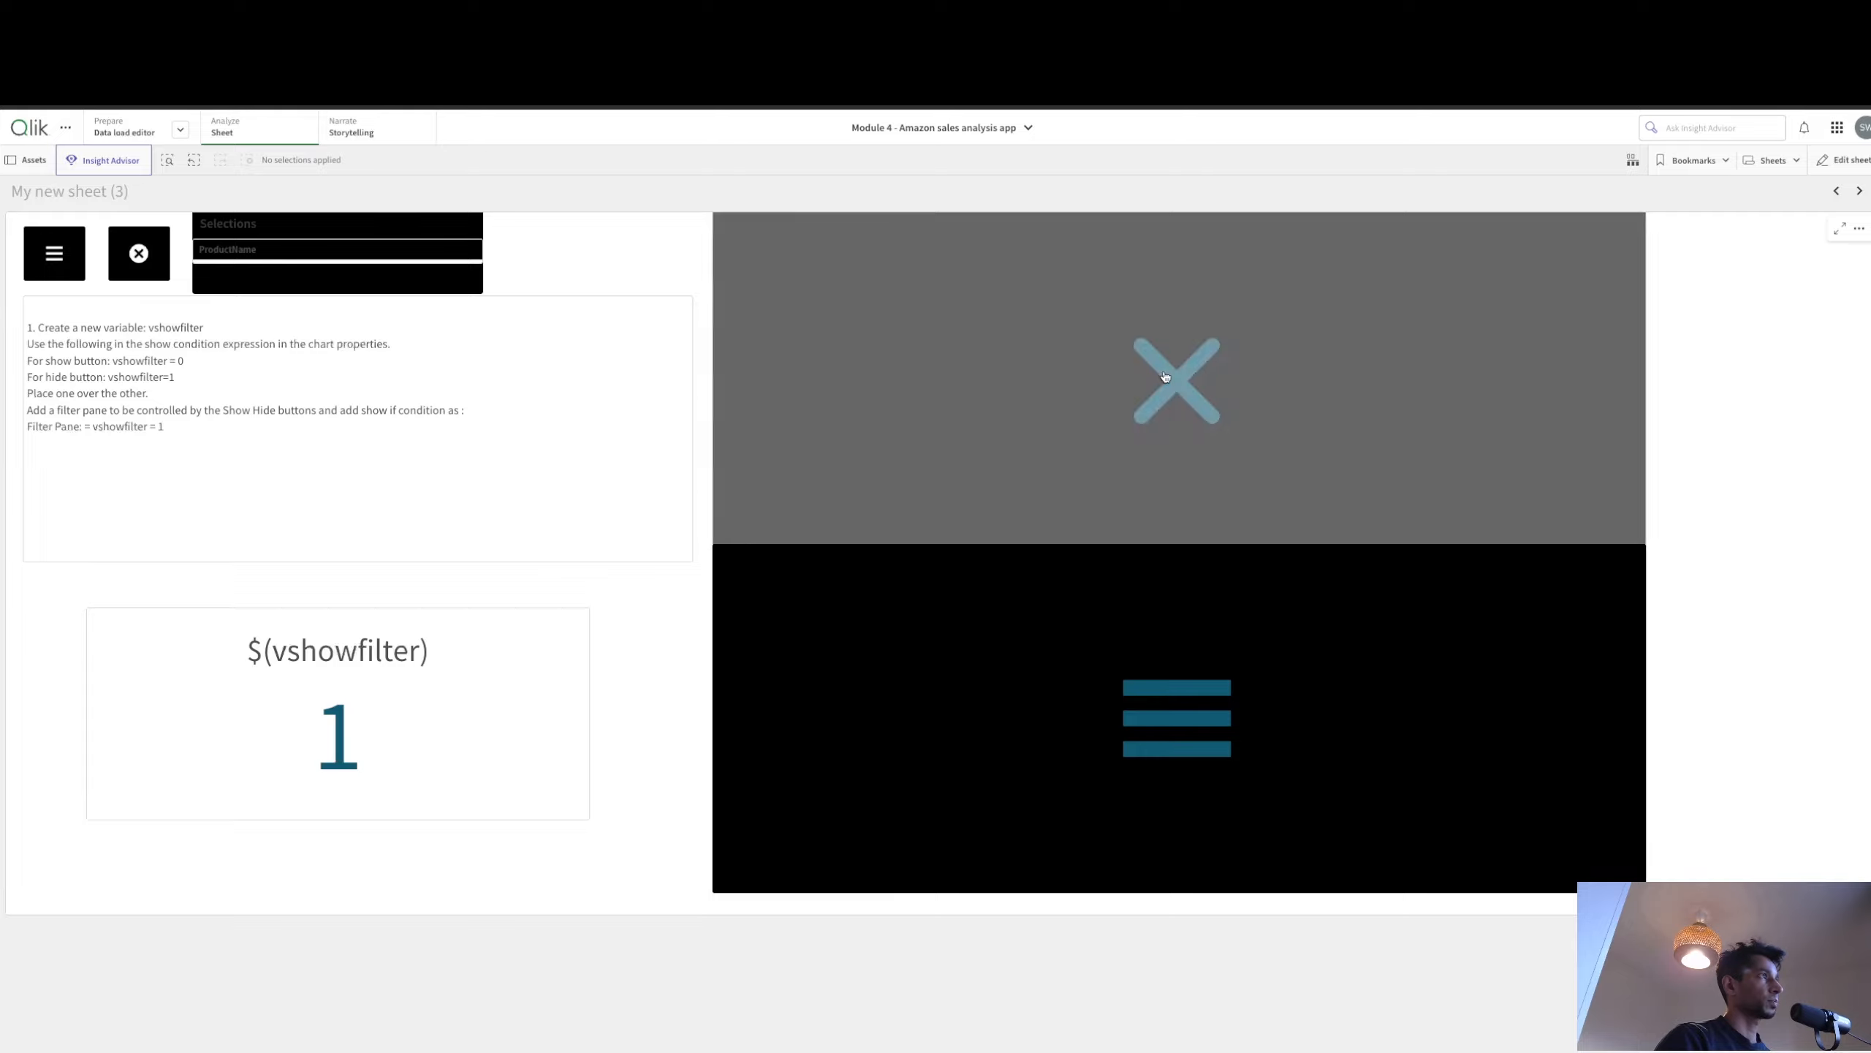
{"action": "left_click", "coordinate": [1147, 723]}
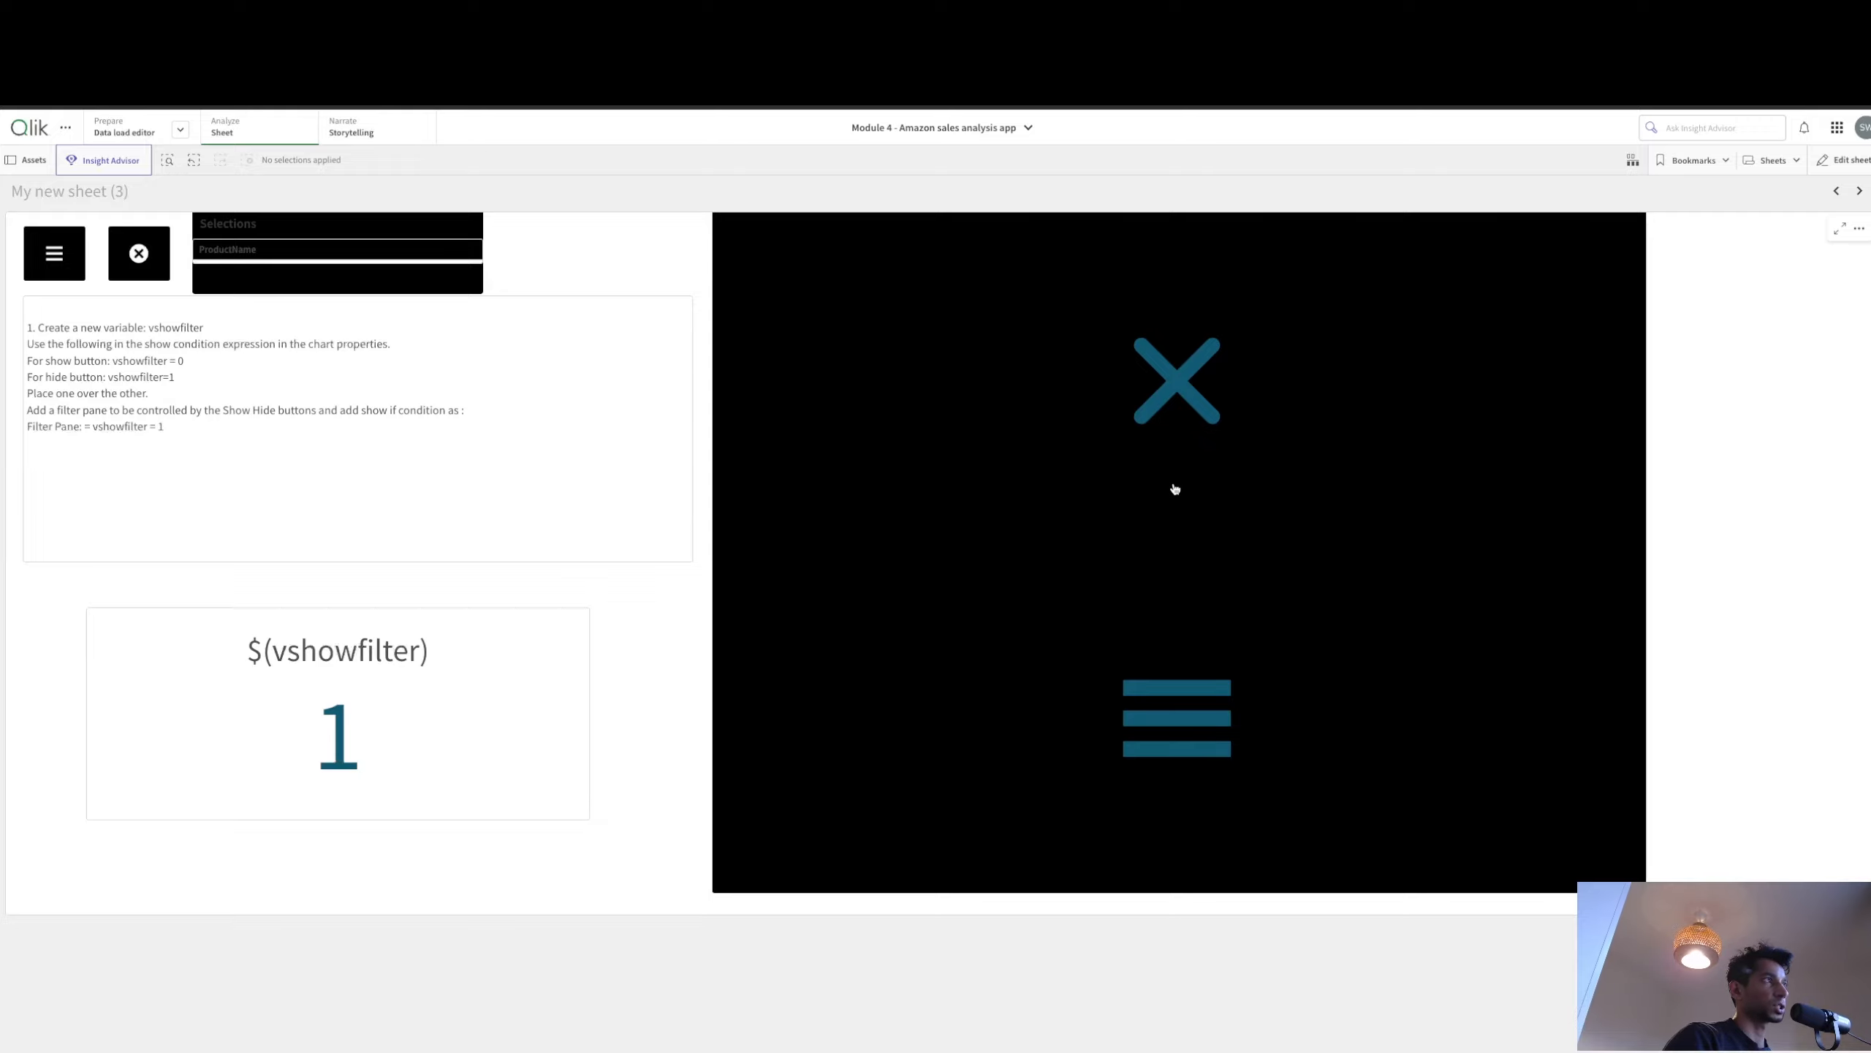
Step: Hide and show the filter pane once more with the large close and hamburger buttons
{"action": "left_click", "coordinate": [1176, 397]}
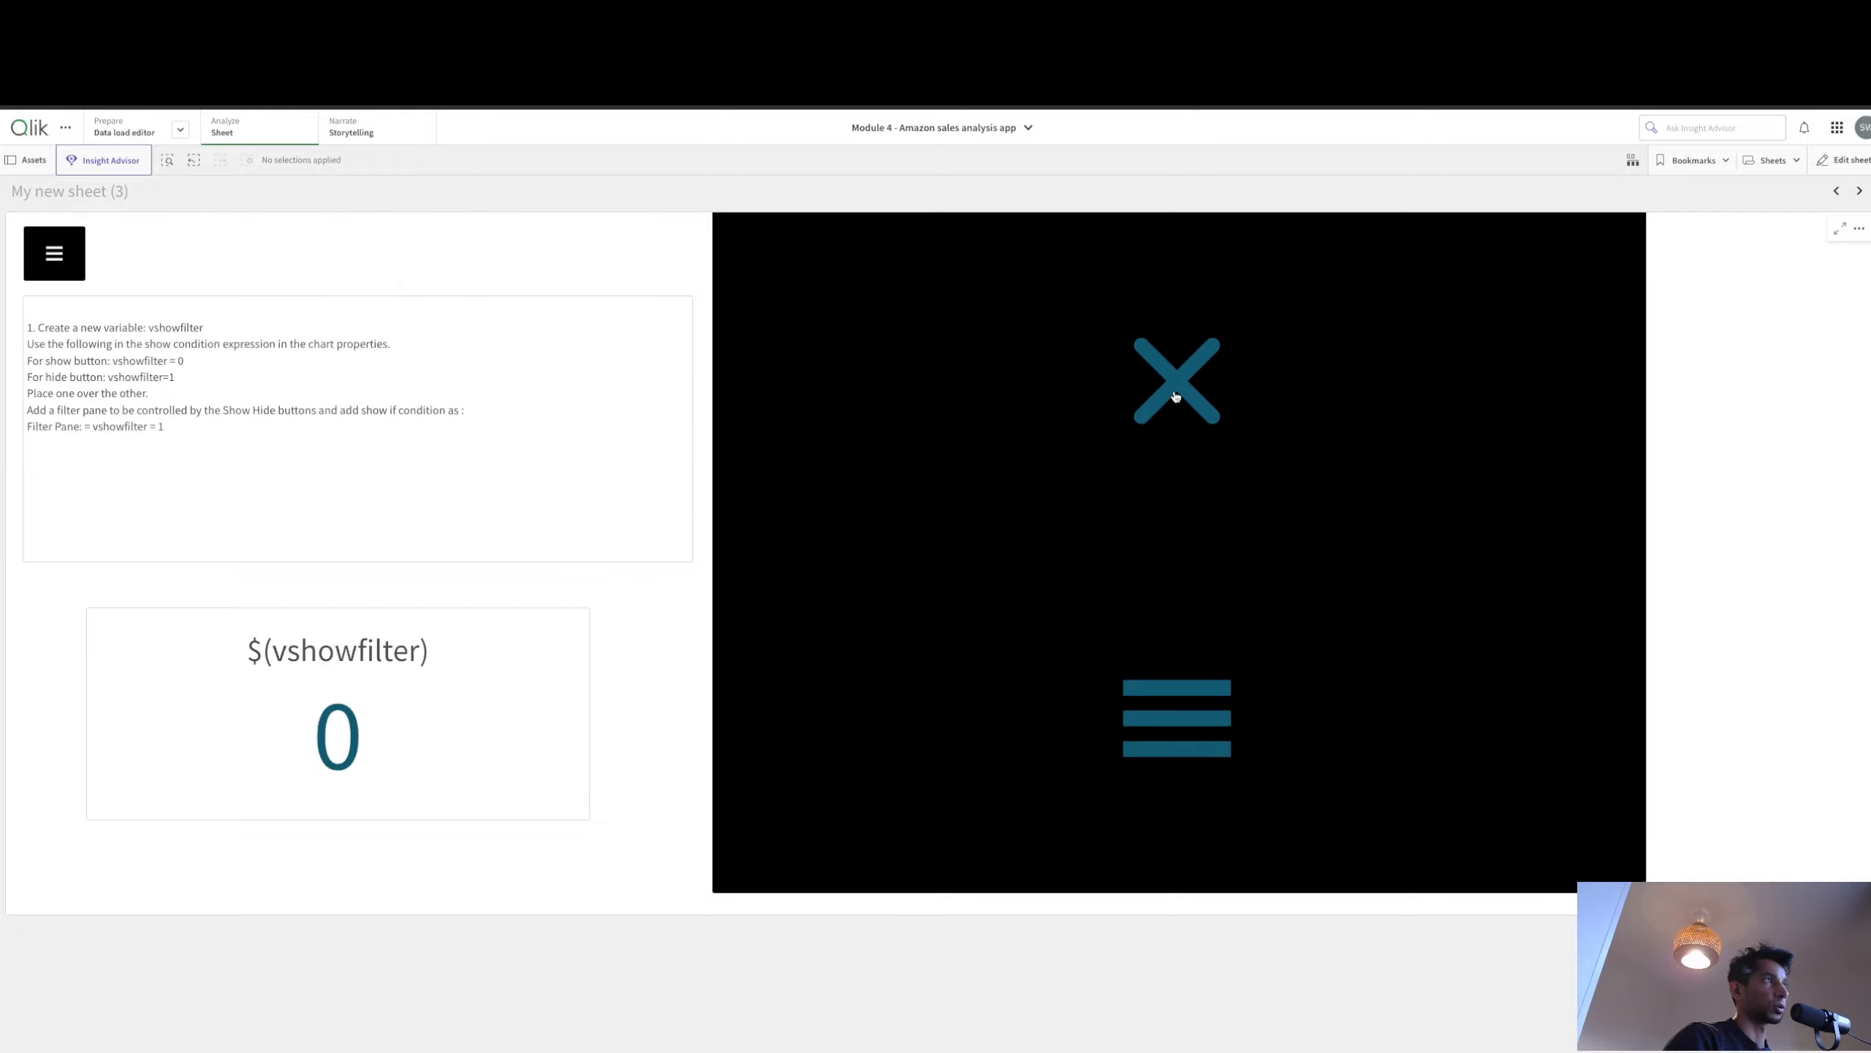
{"action": "left_click", "coordinate": [1188, 728]}
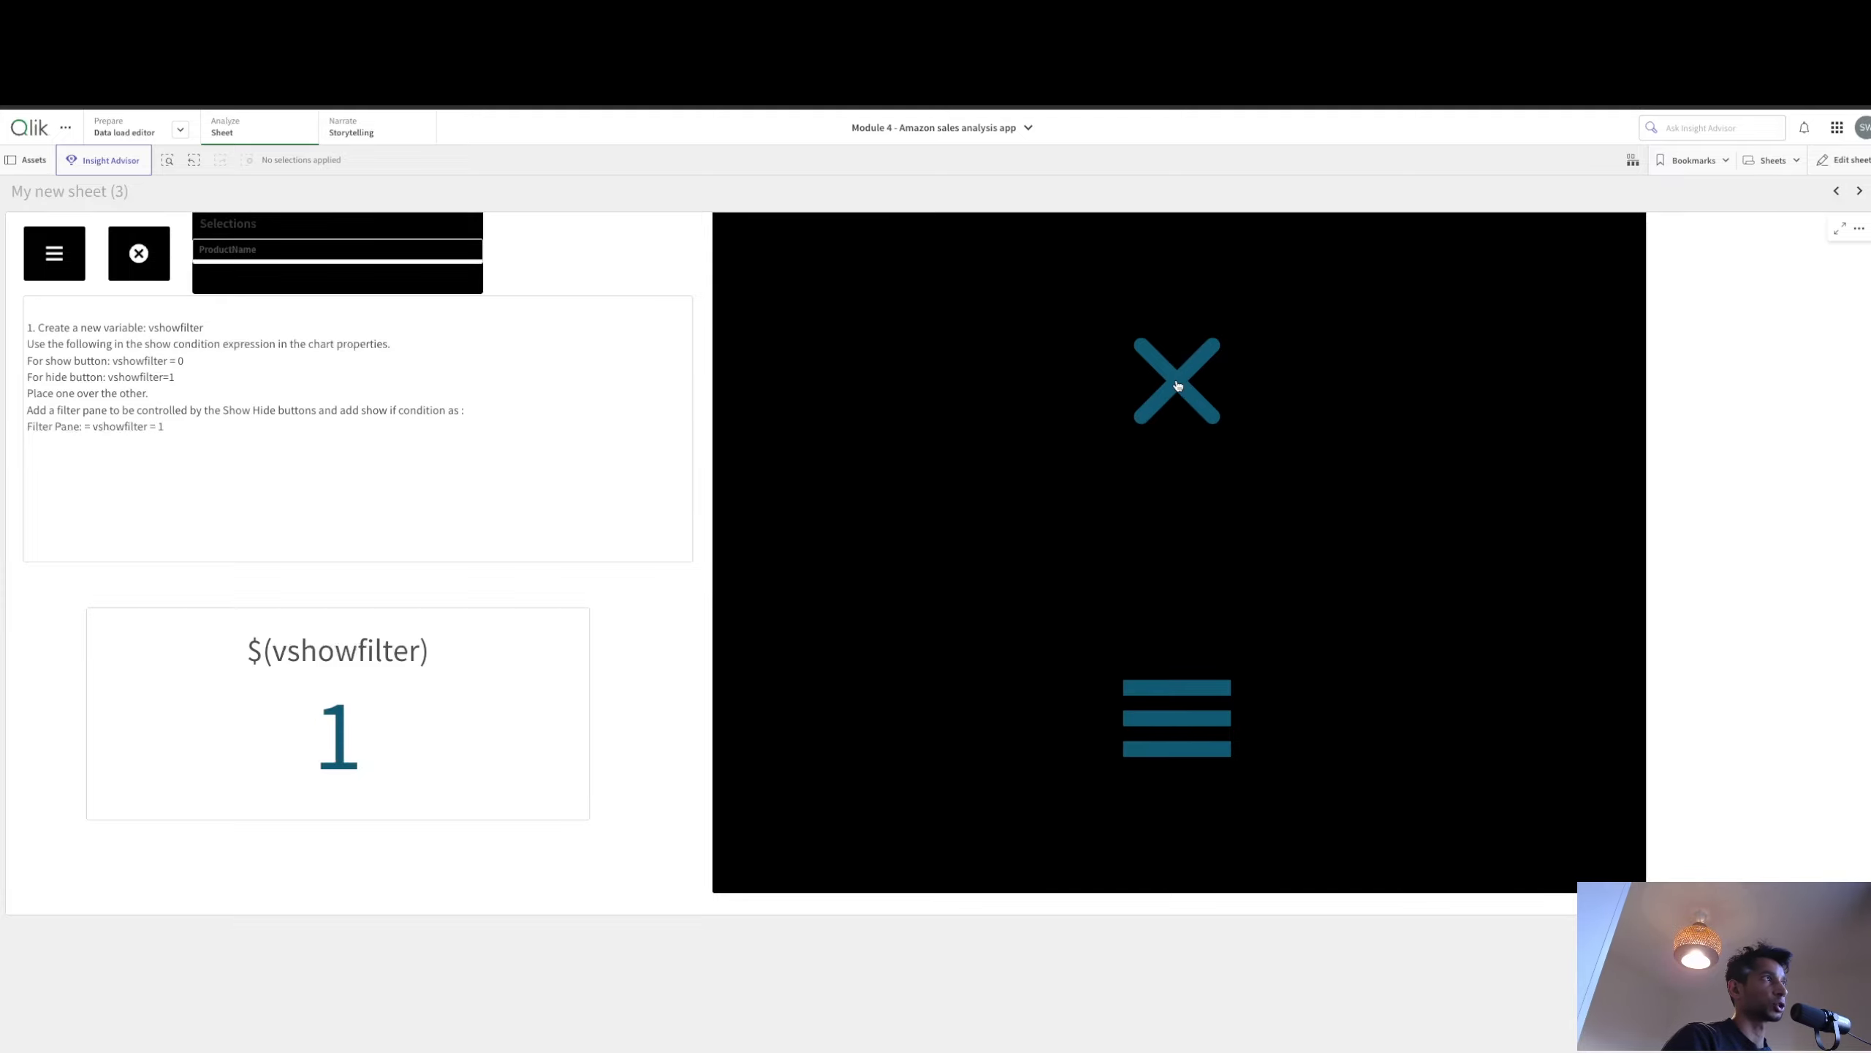
Step: Return to edit mode and set the show condition of CLOSE Button to vshowfilter = 1
{"action": "left_click", "coordinate": [1849, 160]}
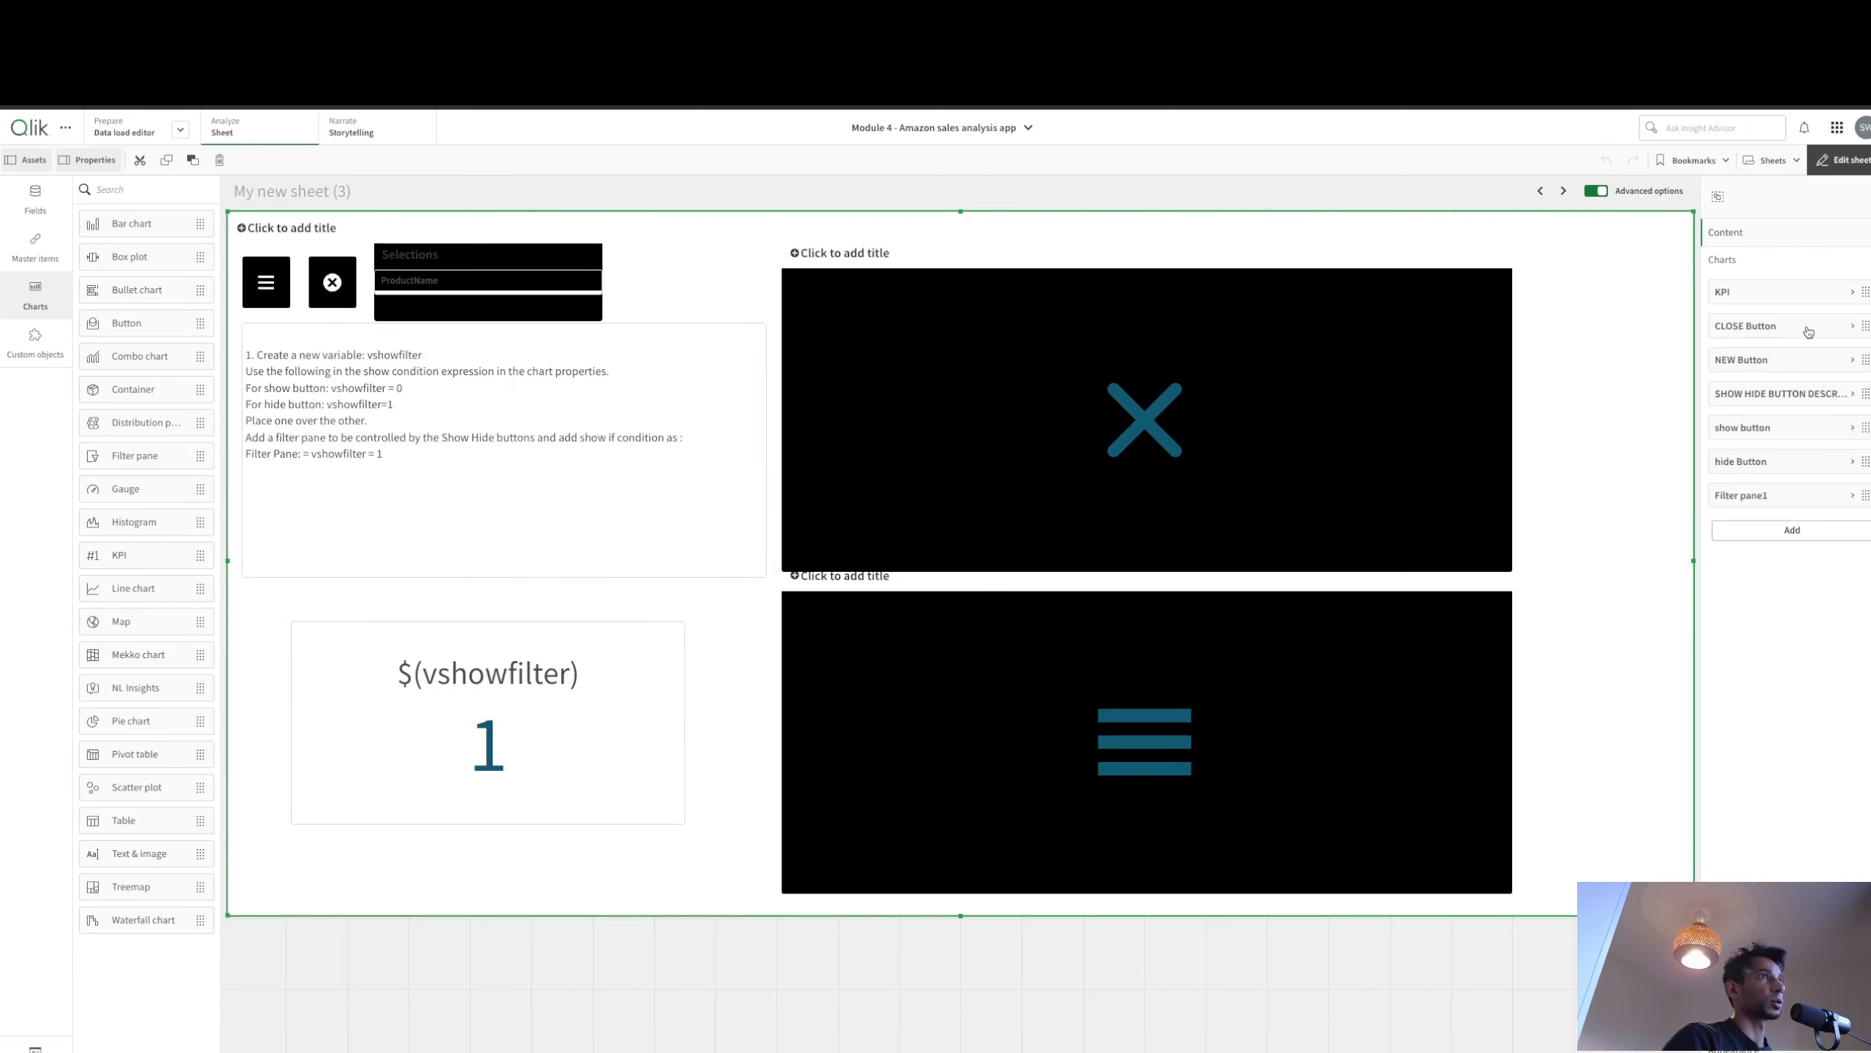
{"action": "left_click", "coordinate": [1757, 331]}
{"action": "left_click", "coordinate": [1760, 429]}
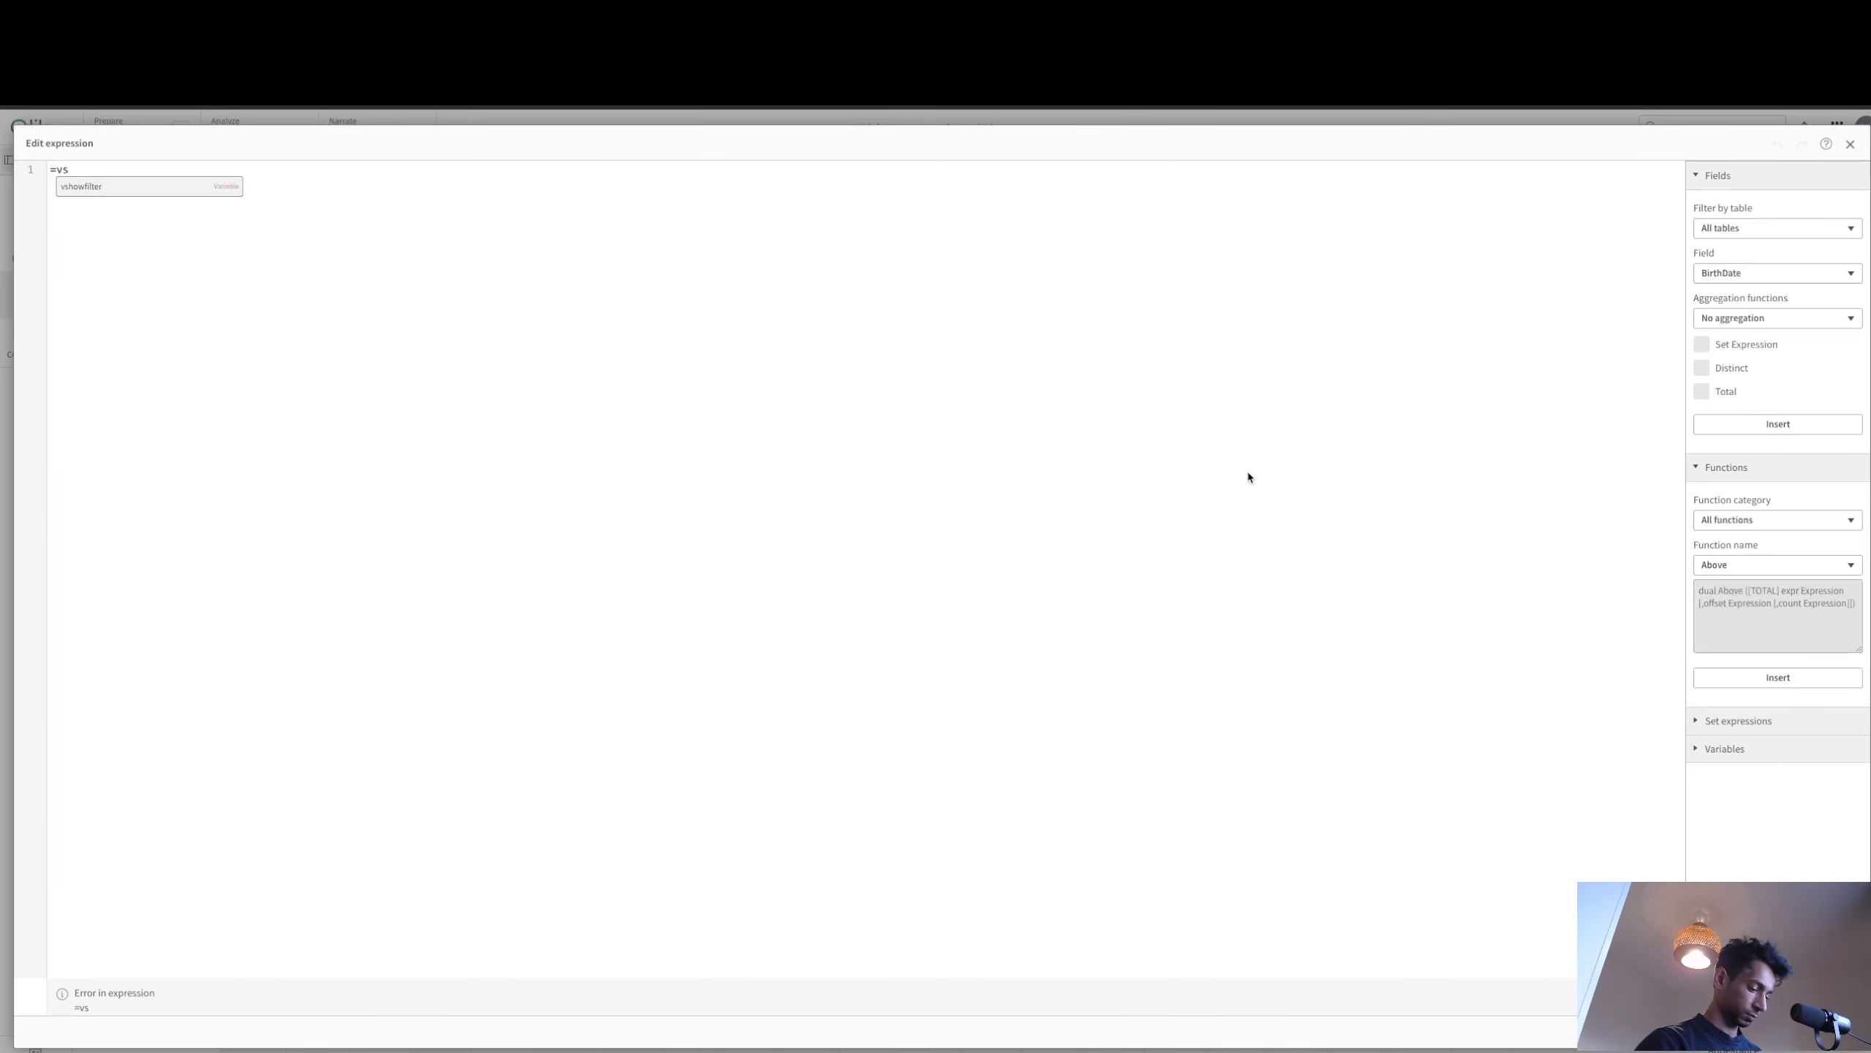
{"action": "key", "text": "BackSpace"}
{"action": "key", "text": "BackSpace"}
{"action": "key", "text": "BackSpace"}
{"action": "key", "text": "BackSpace"}
{"action": "type", "text": "v"}
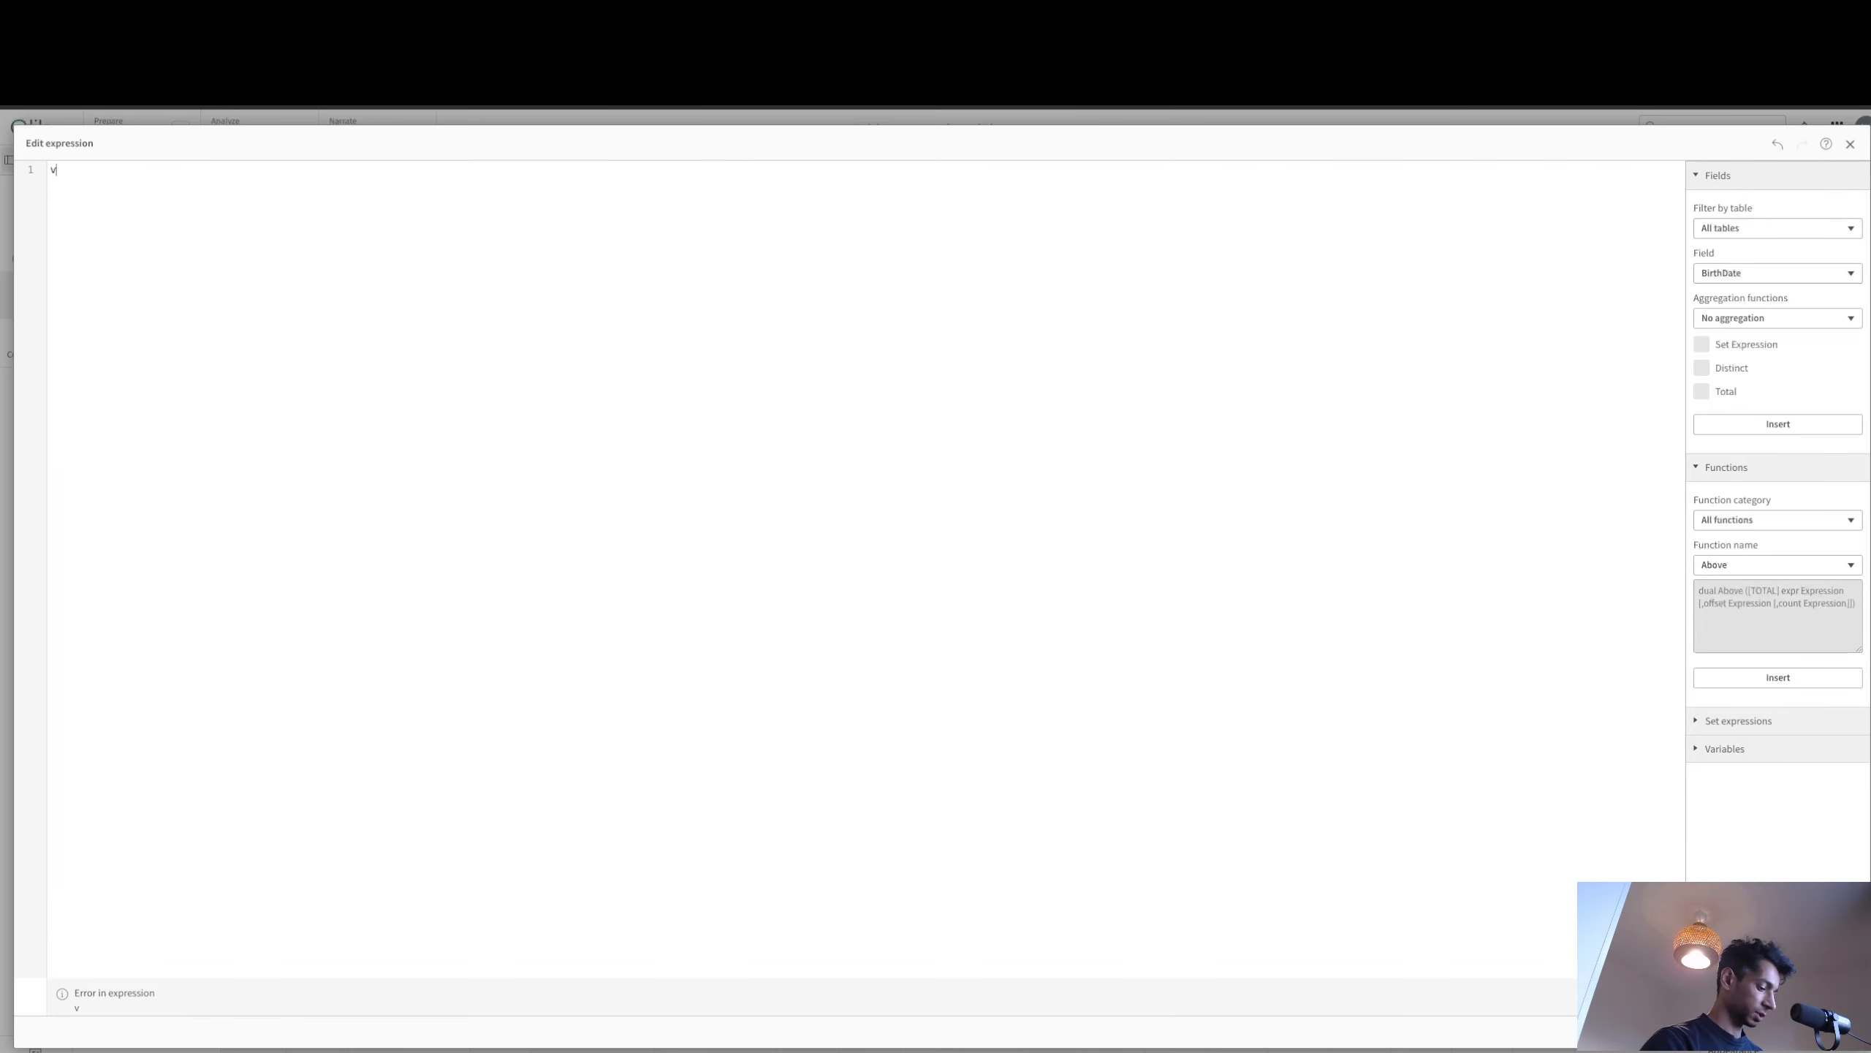
{"action": "type", "text": "showfilter ="}
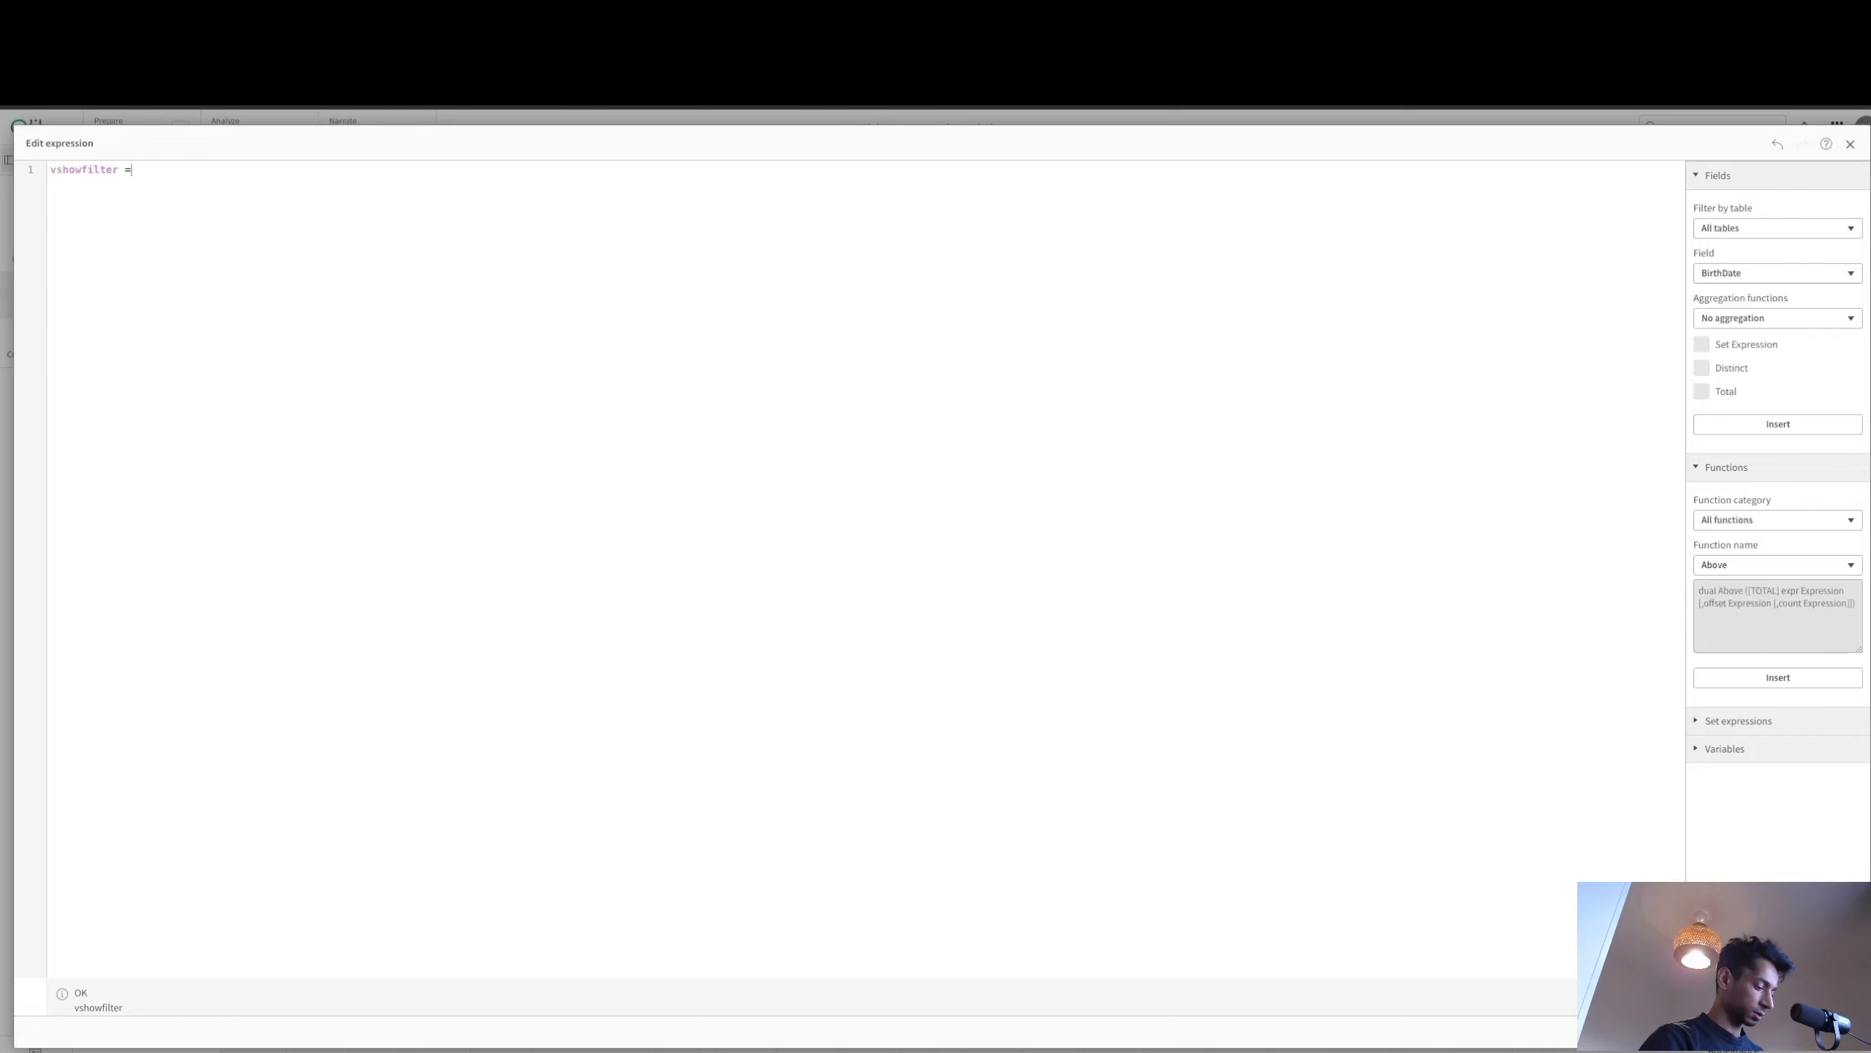
{"action": "type", "text": " 1"}
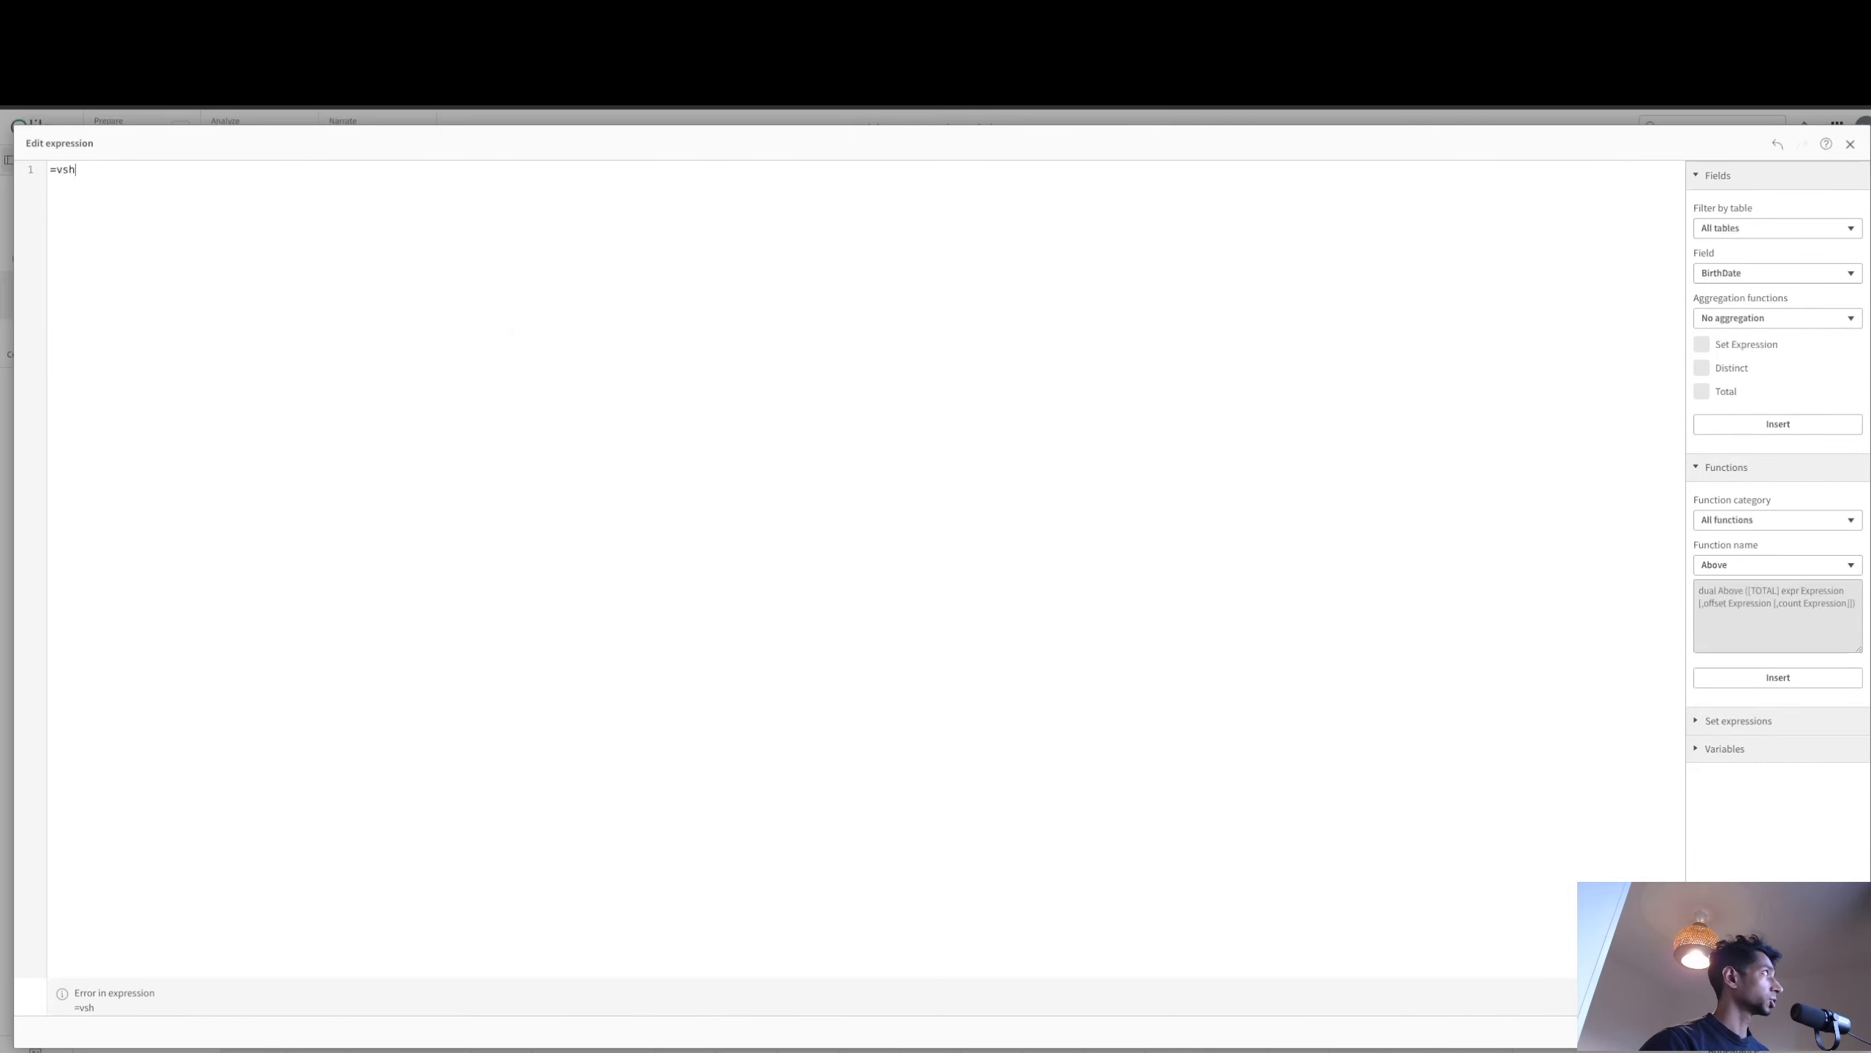
Step: Set the show condition of NEW Button to =vshowfilter = 0 and test both buttons outside edit mode
{"action": "type", "text": "owfilter"}
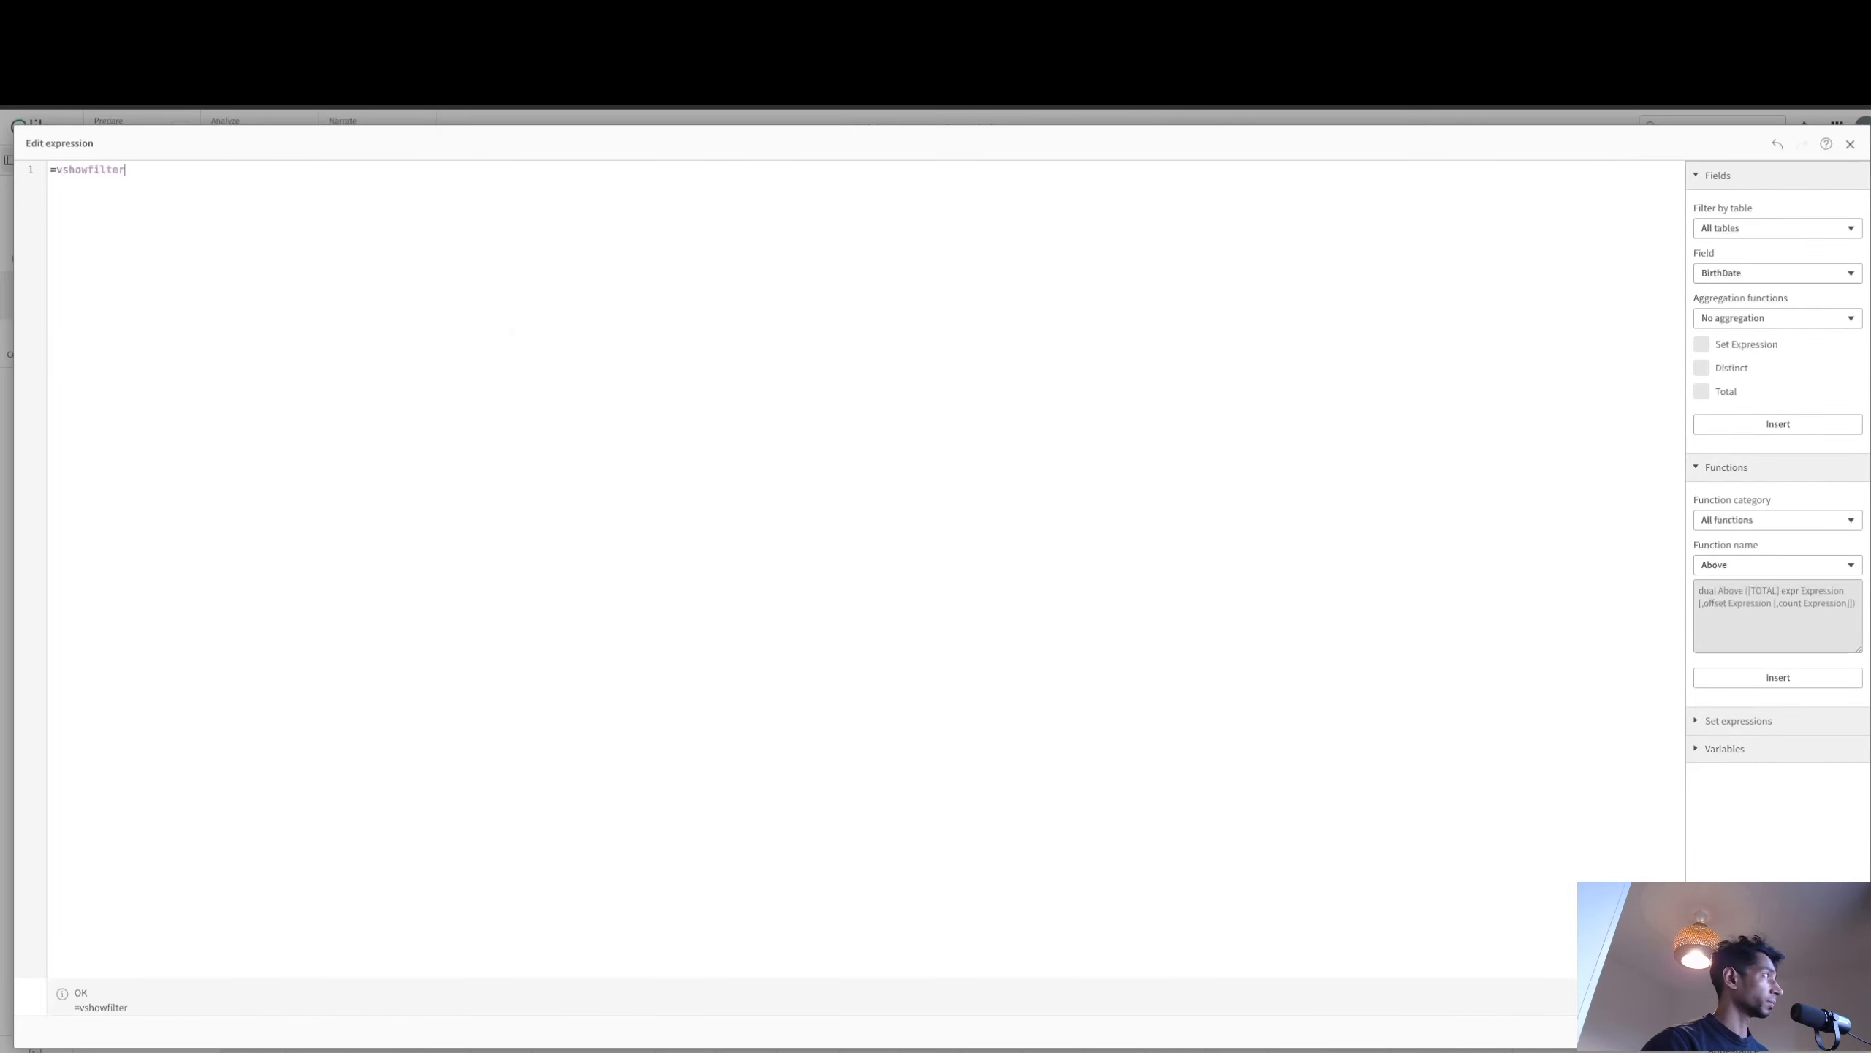
{"action": "type", "text": " = 0"}
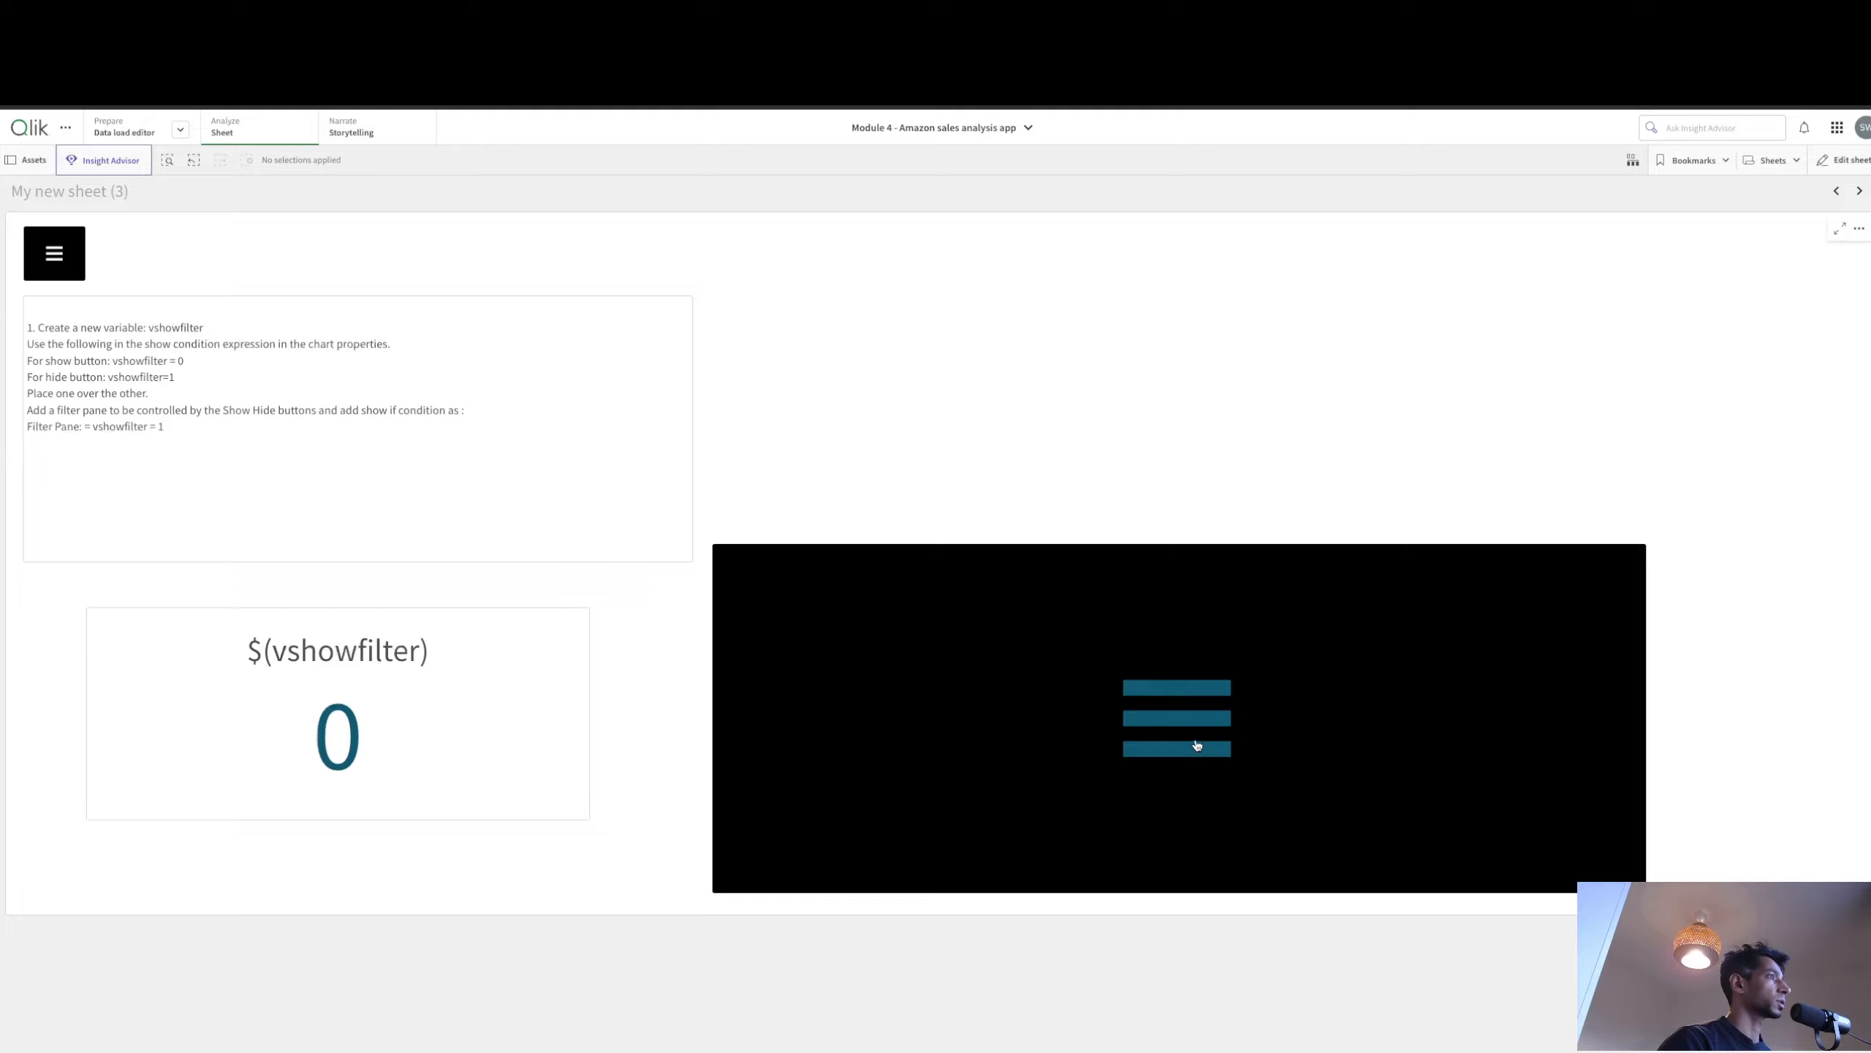
{"action": "left_click", "coordinate": [1192, 736]}
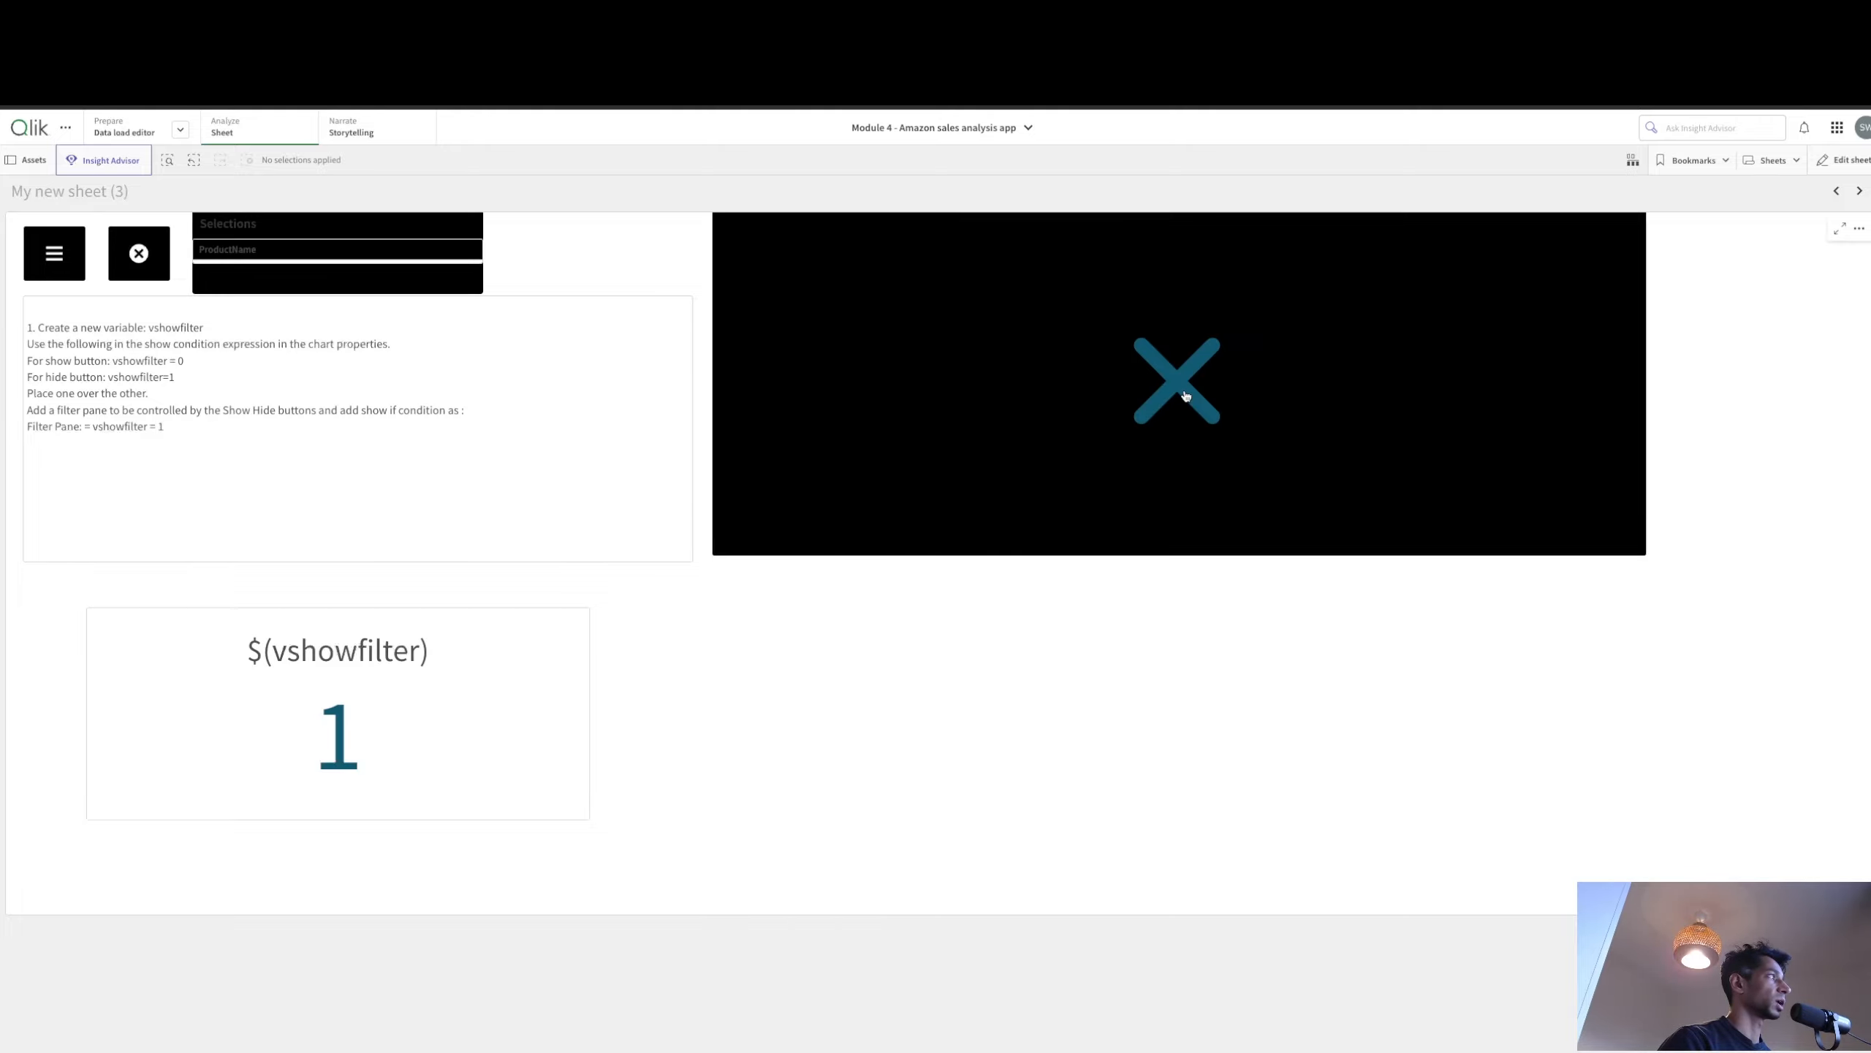
{"action": "left_click", "coordinate": [1194, 471]}
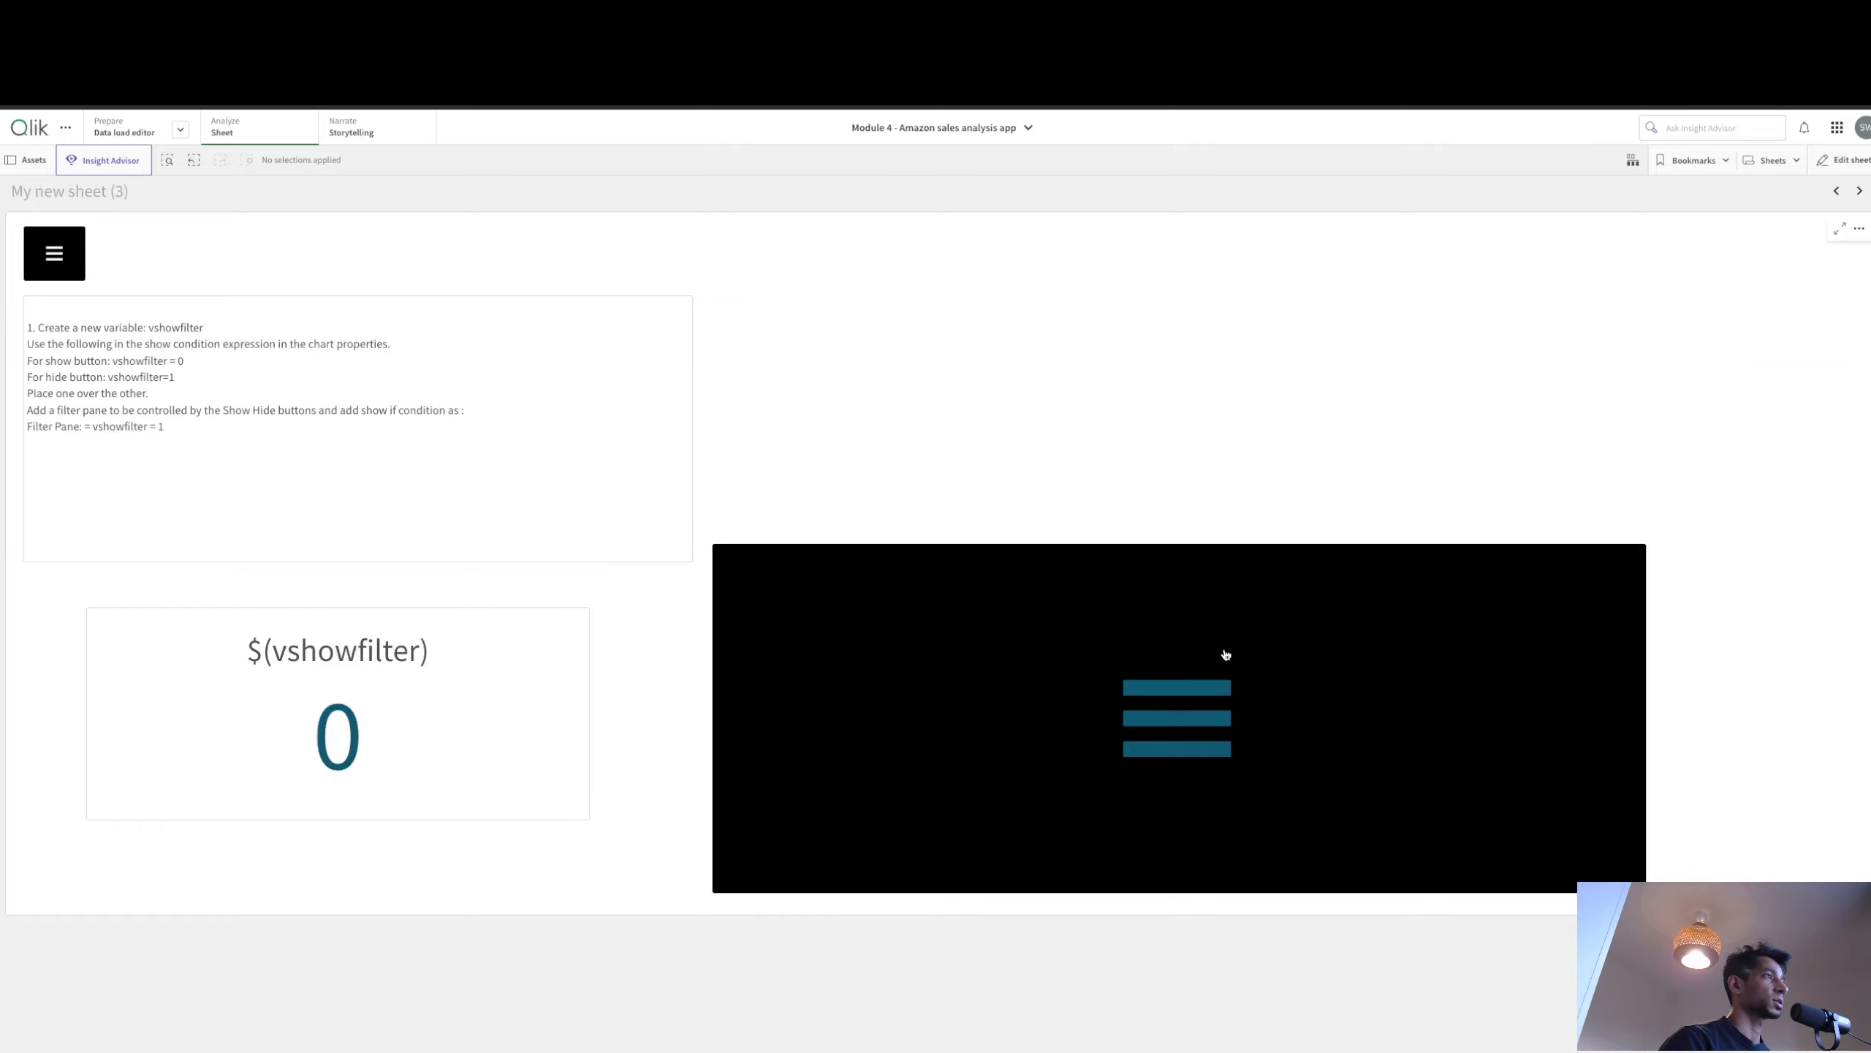
Step: Move the hamburger button up over the close button's place and test toggling between the two overlapping buttons
{"action": "left_click_drag", "start_coordinate": [1213, 663], "coordinate": [1218, 375]}
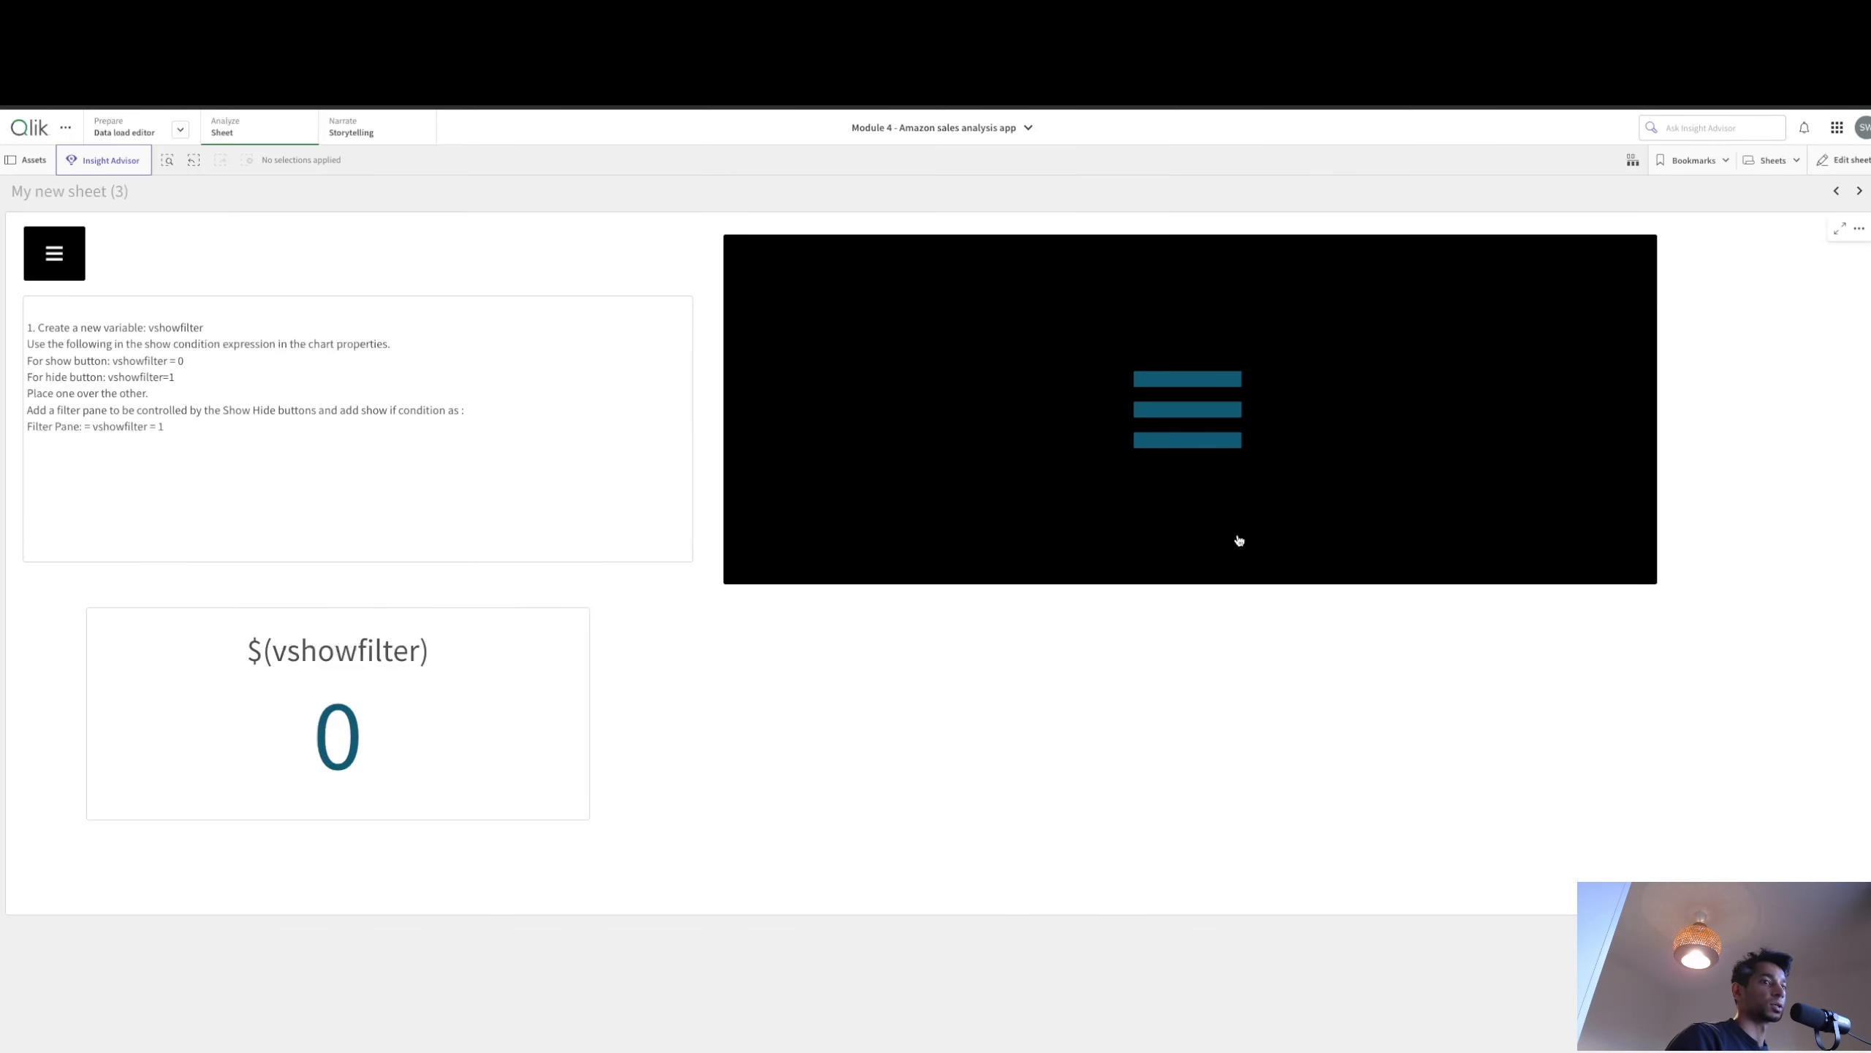
{"action": "left_click", "coordinate": [1197, 423]}
{"action": "left_click", "coordinate": [1199, 407]}
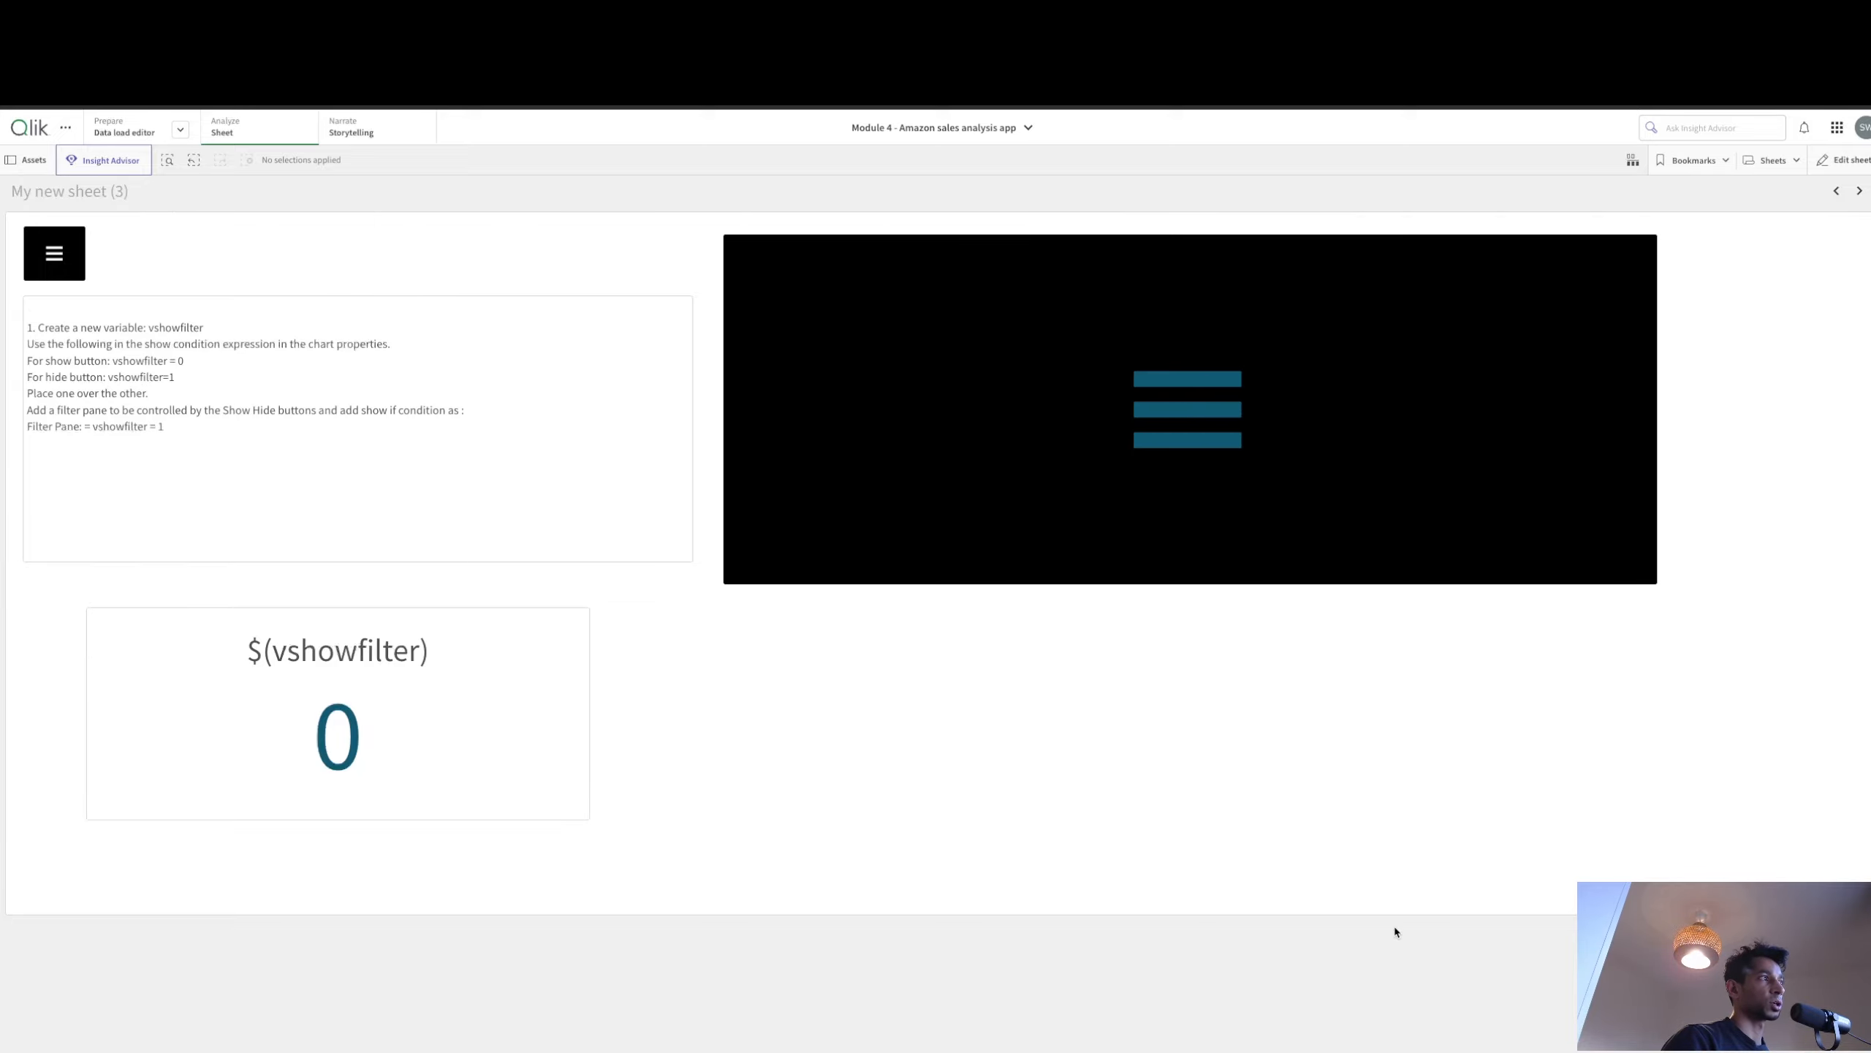
{"action": "left_click", "coordinate": [1201, 410]}
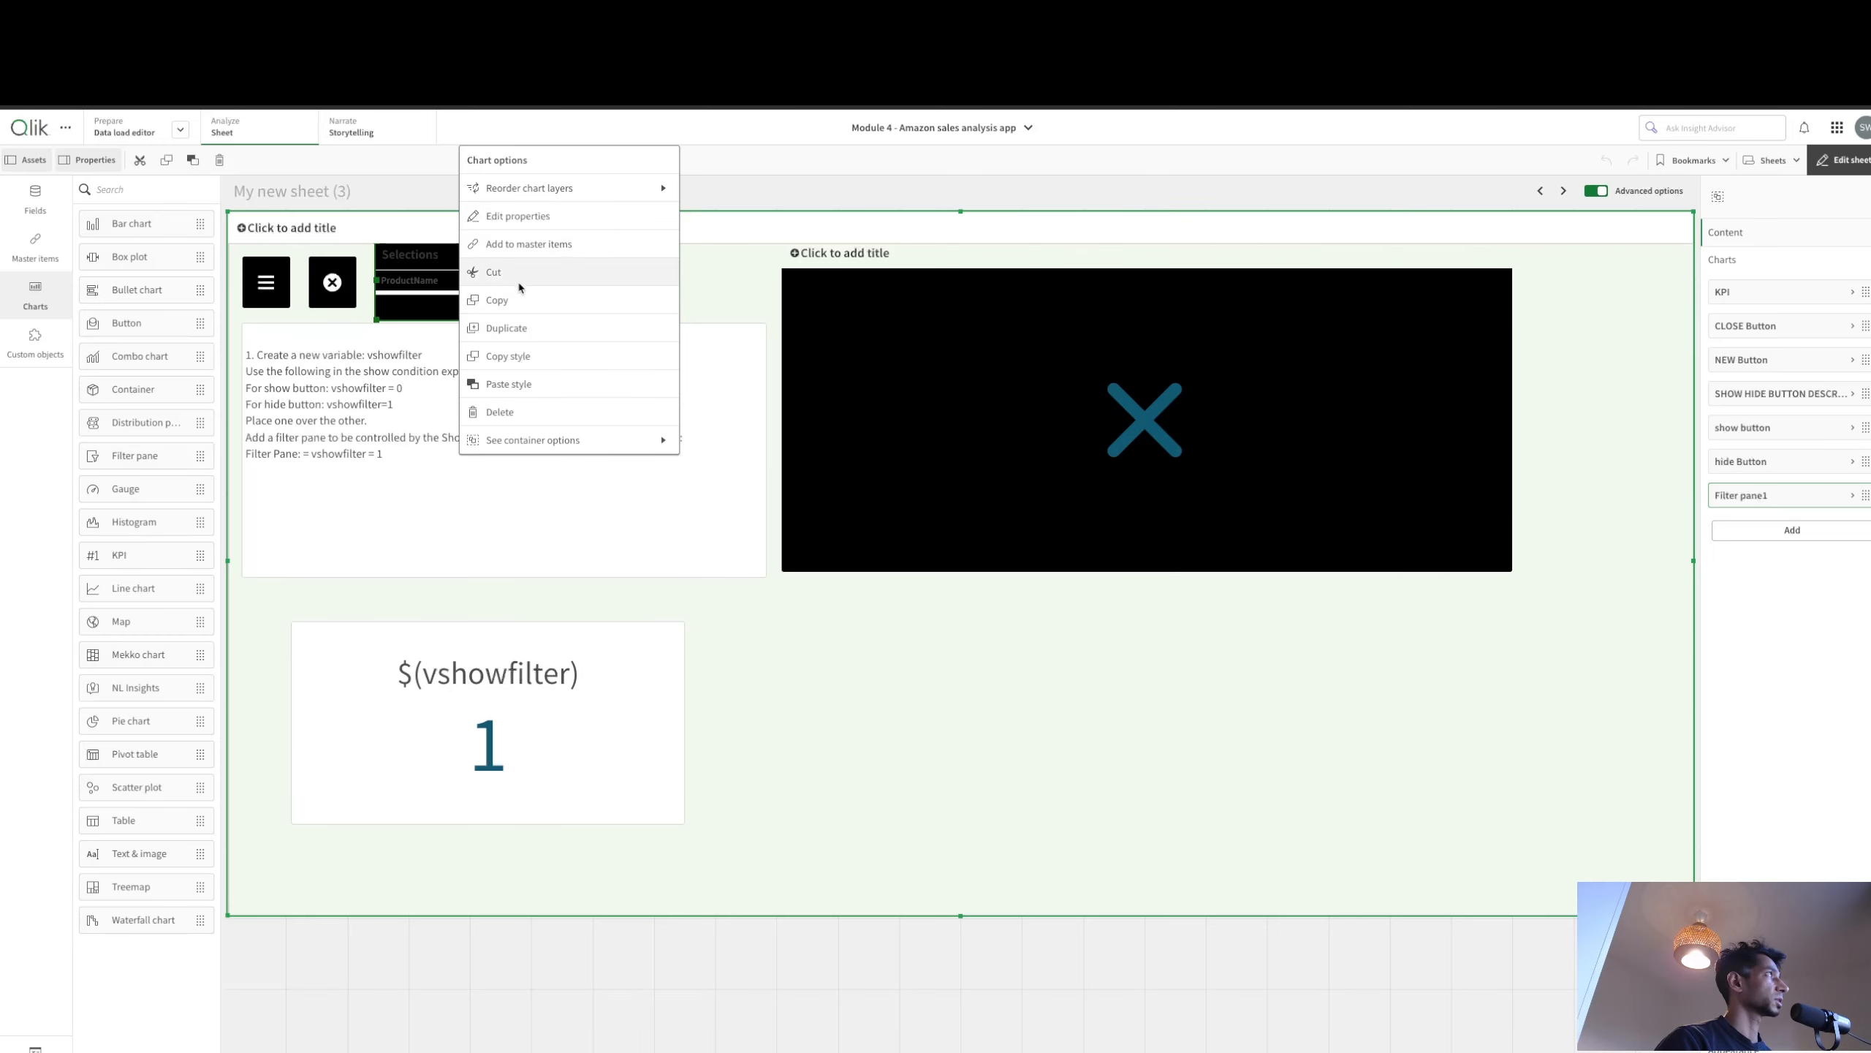
Step: Paste a copy of Filter pane1 into the empty area below the close button and enlarge it to about 53% wide and 40% high
{"action": "left_click", "coordinate": [532, 304]}
{"action": "key", "text": "ctrl+v"}
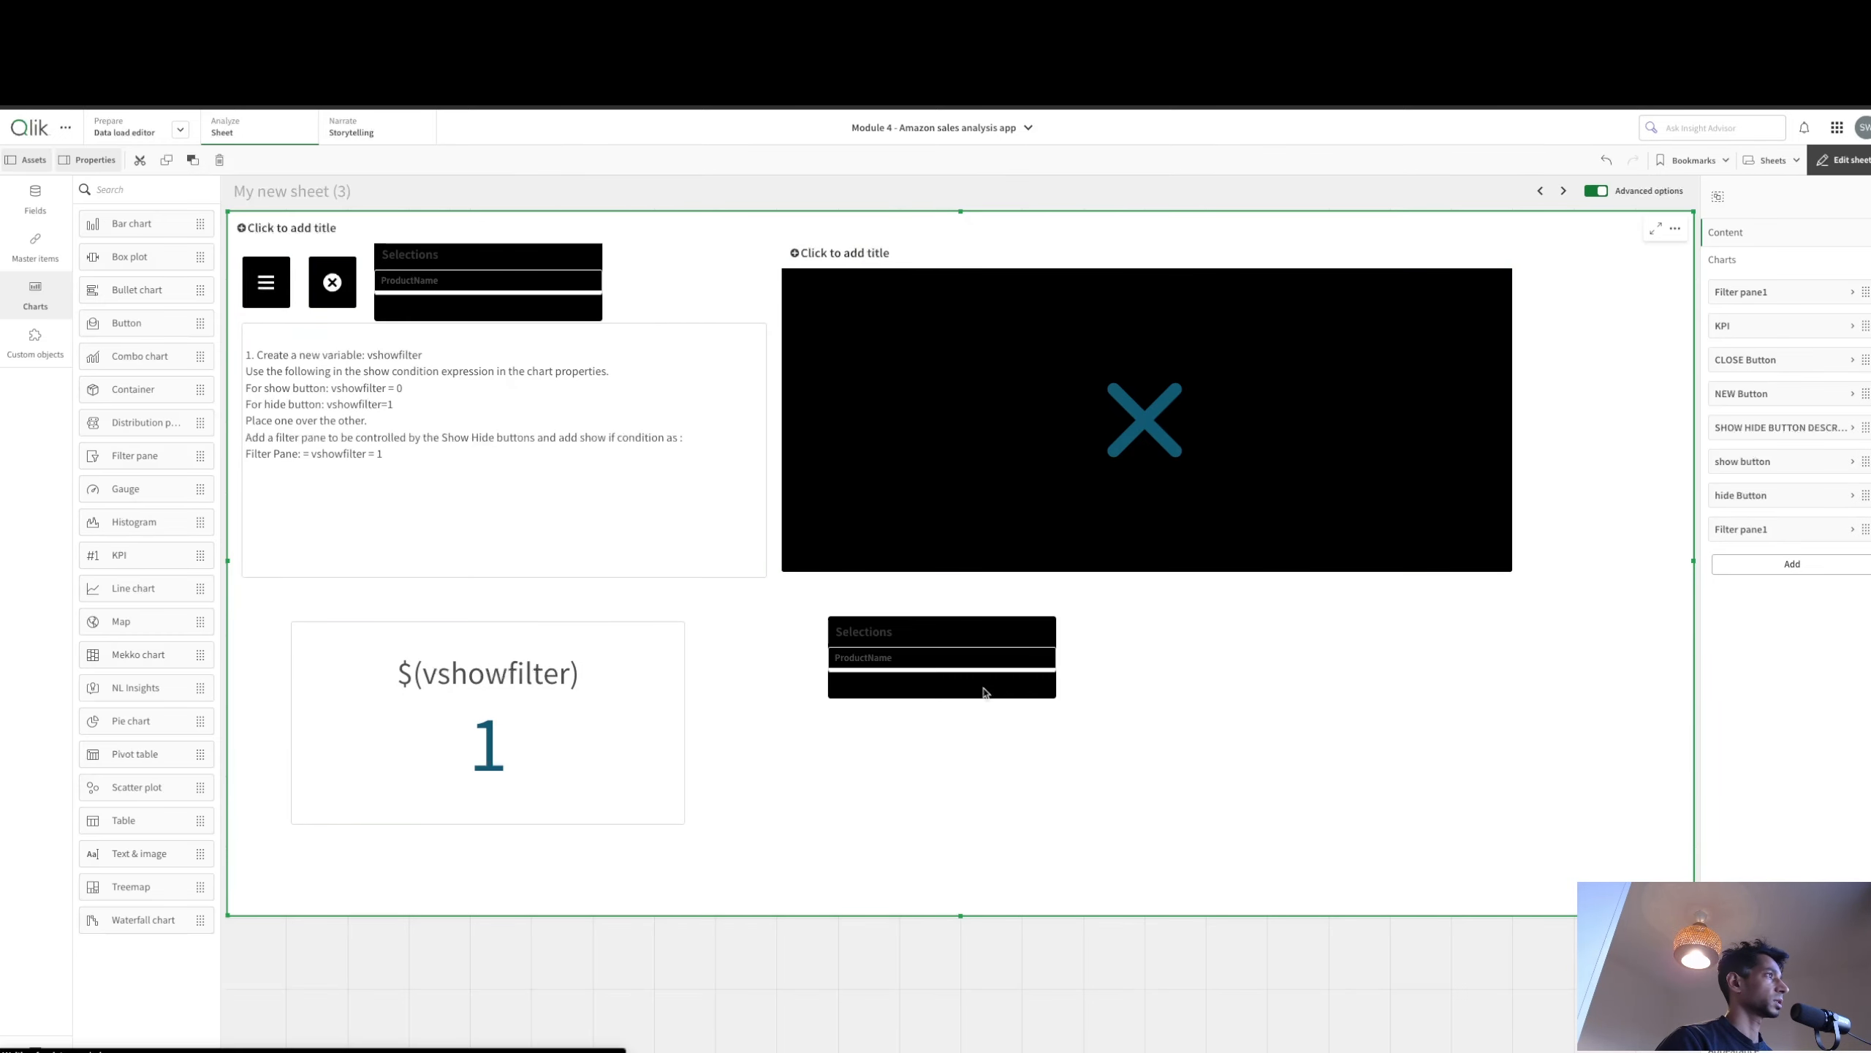
{"action": "left_click_drag", "start_coordinate": [1055, 698], "coordinate": [1600, 882]}
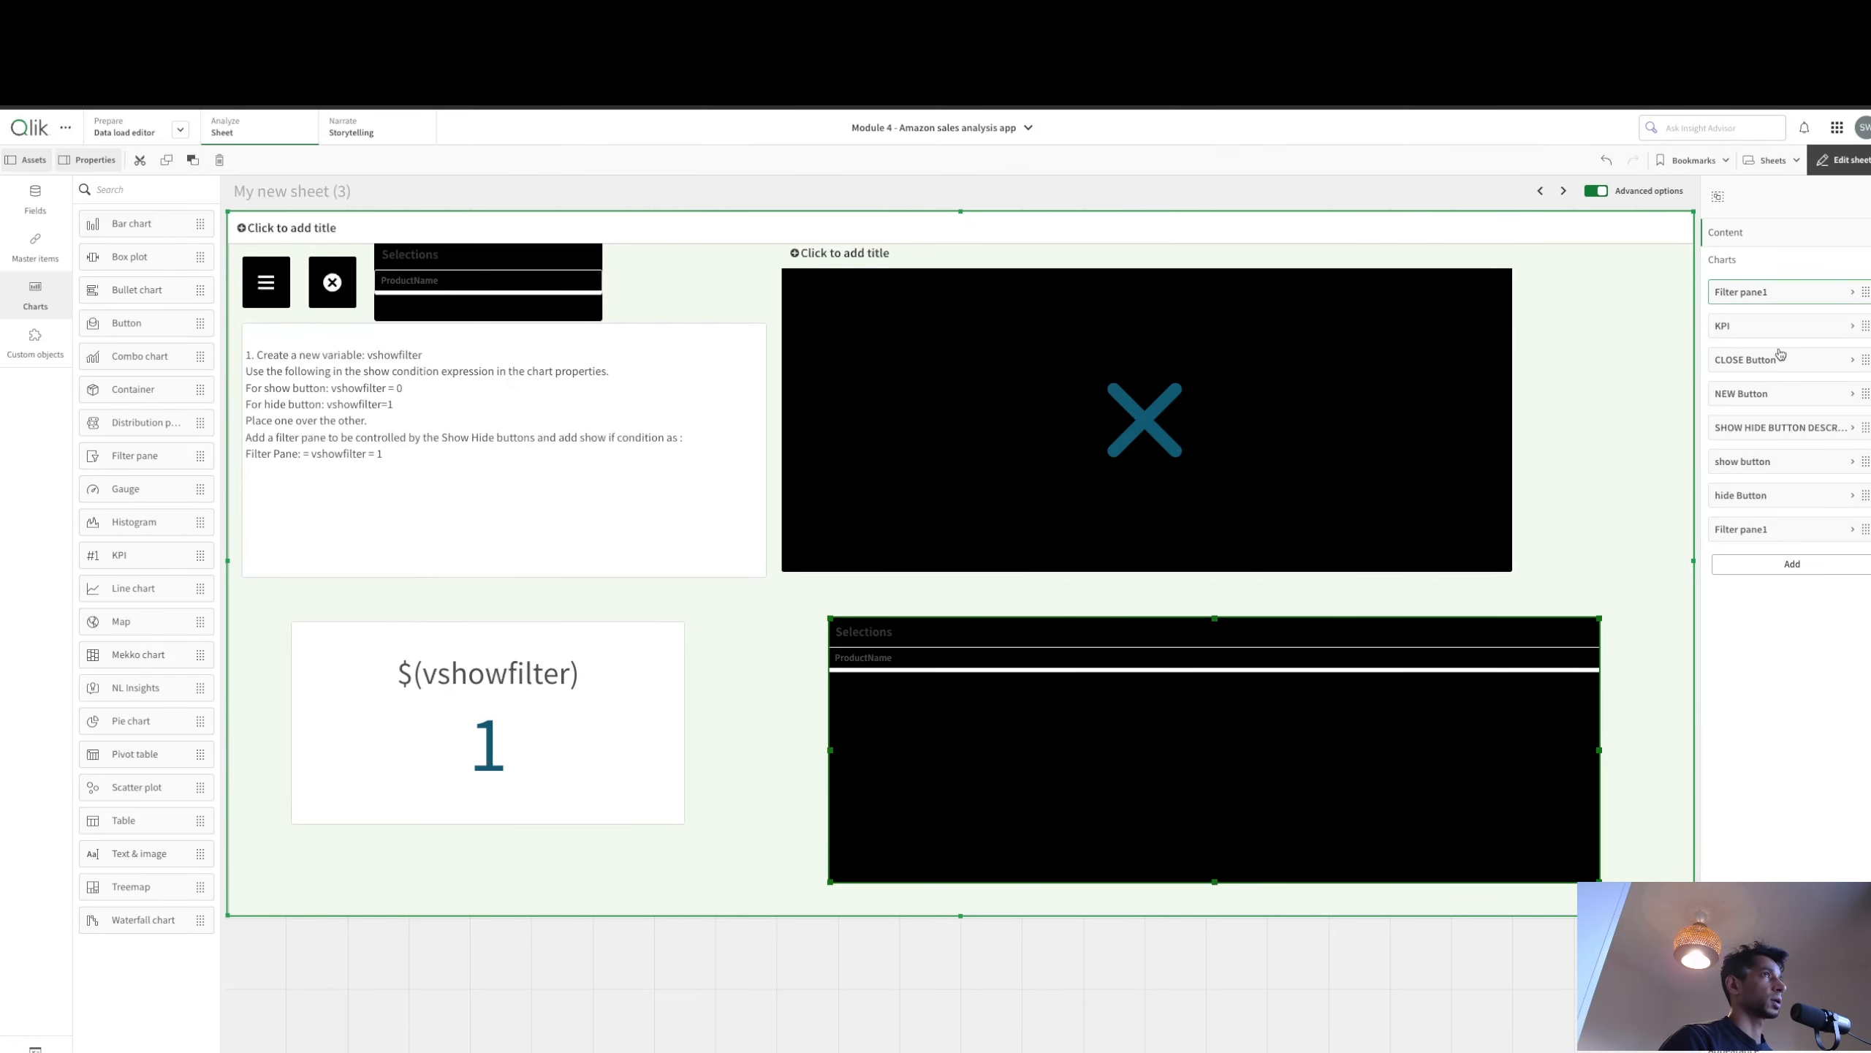
Step: Copy the show condition vshowfilter = 1 from the original Filter pane1 into the show condition of its enlarged copy
{"action": "left_click", "coordinate": [1760, 300]}
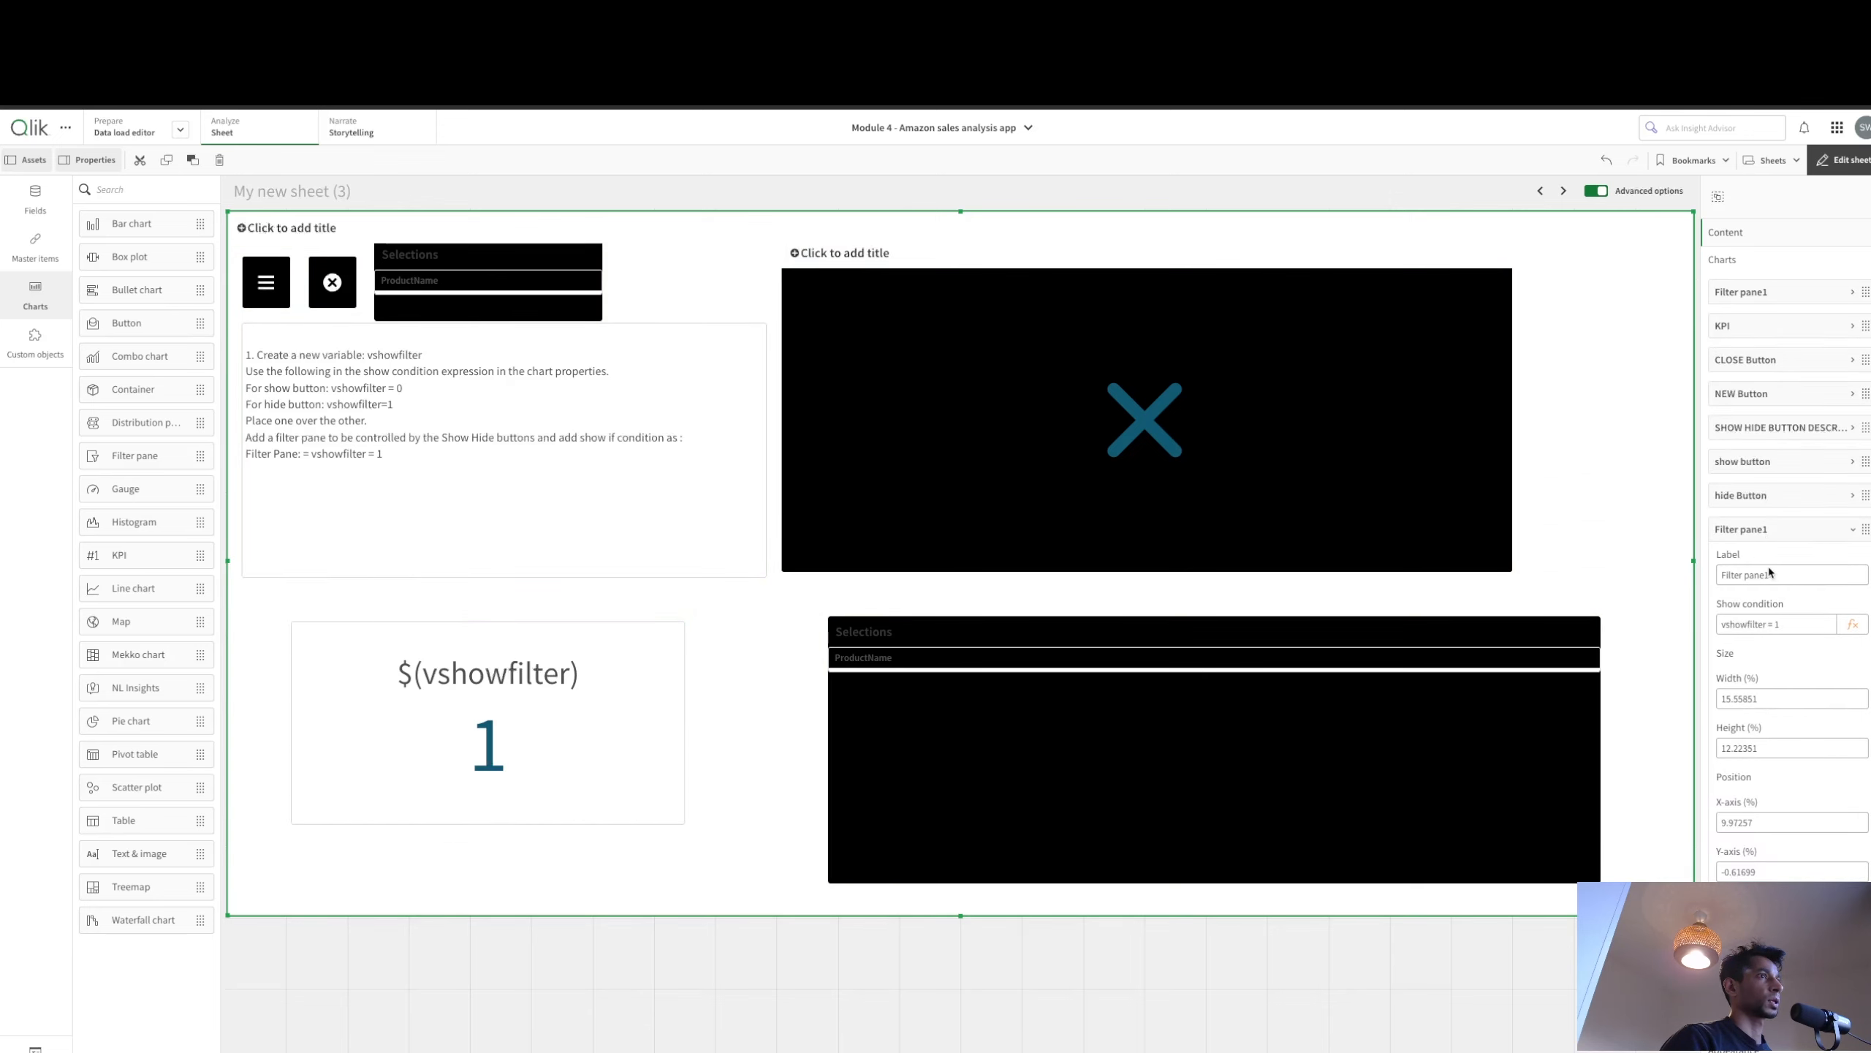
{"action": "left_click_drag", "start_coordinate": [1784, 626], "coordinate": [1716, 631]}
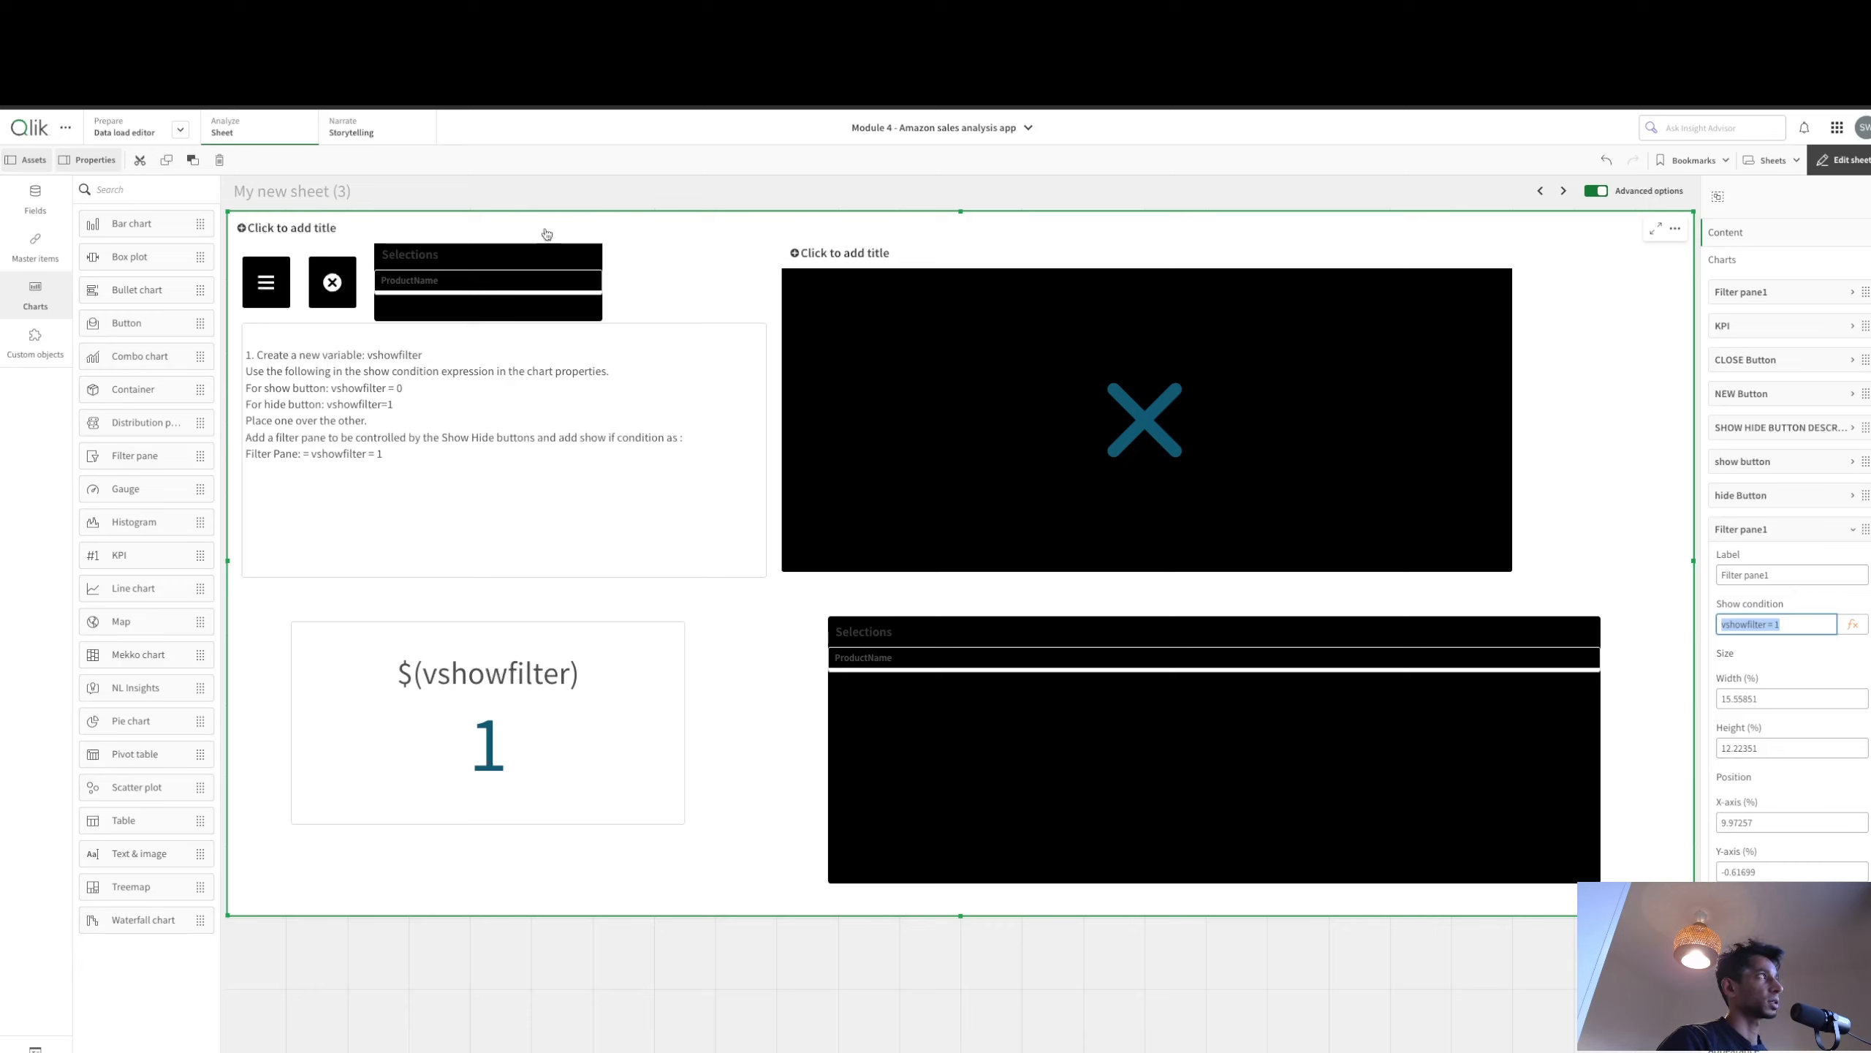
{"action": "left_click", "coordinate": [1746, 292]}
{"action": "left_click", "coordinate": [1790, 384]}
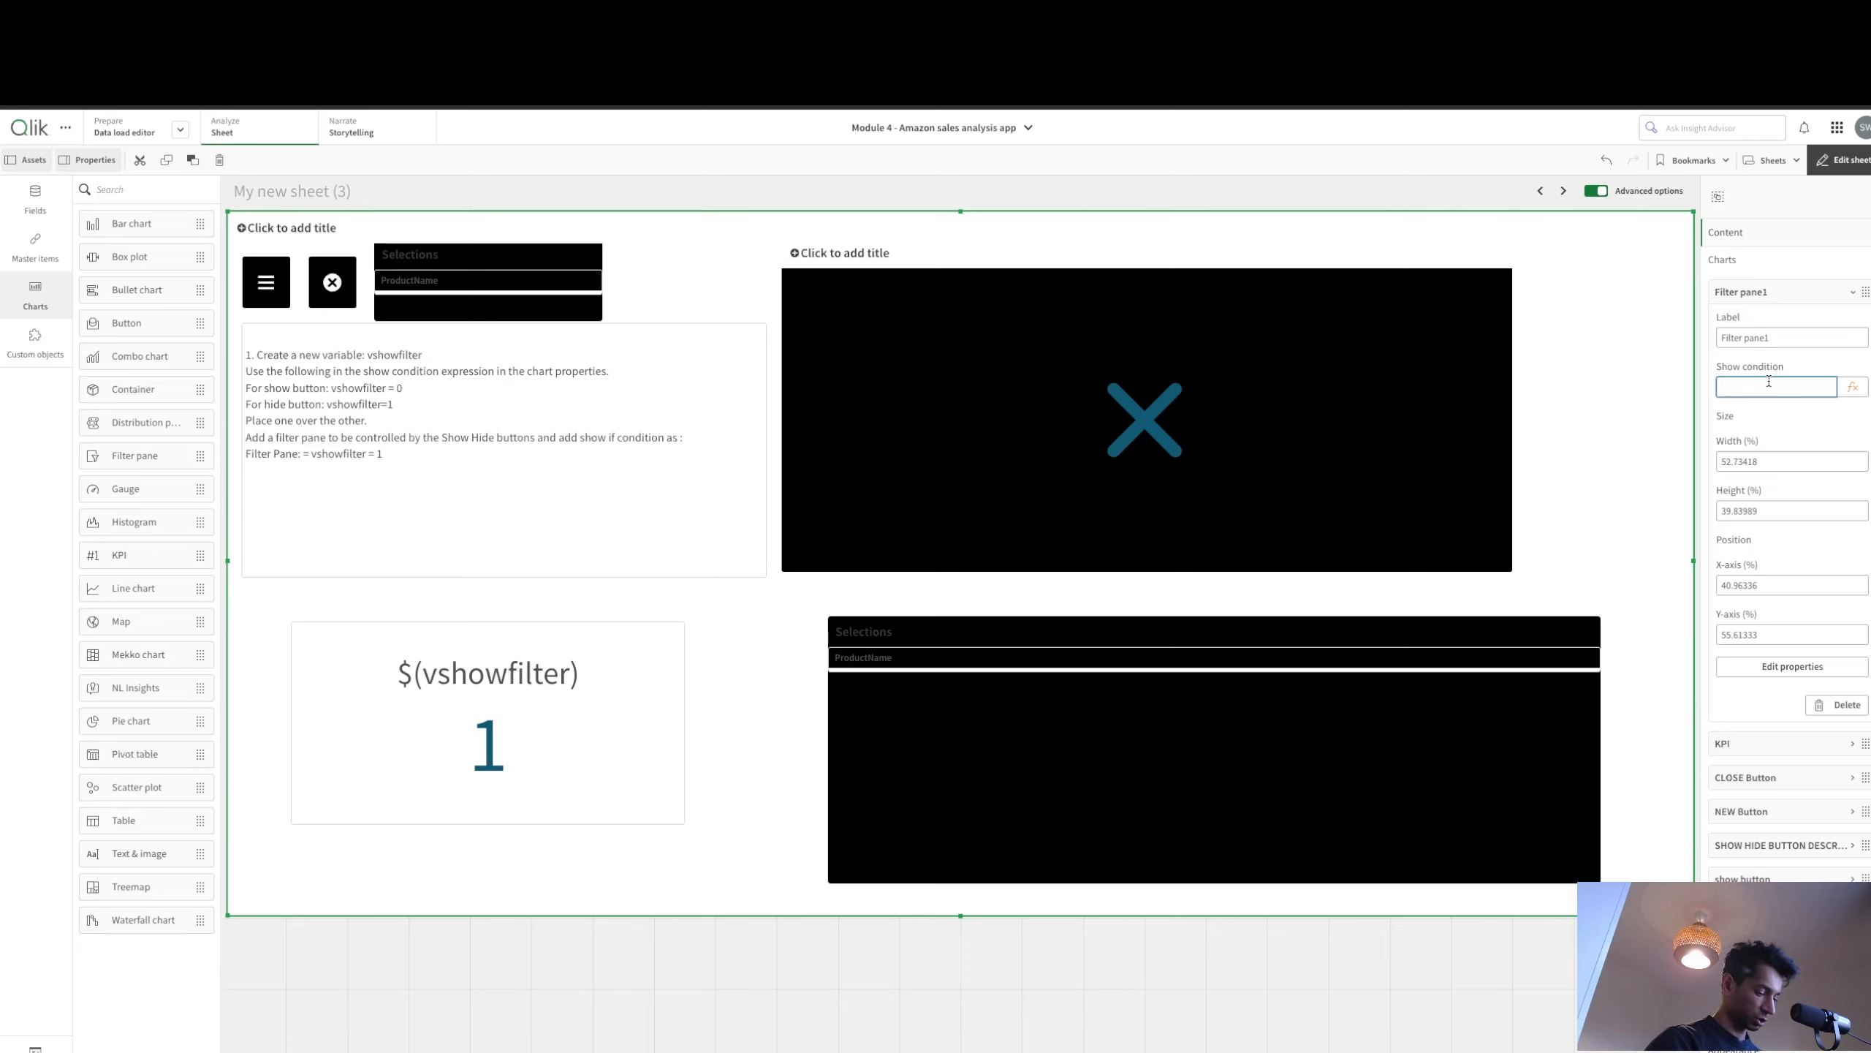
{"action": "key", "text": "ctrl+v"}
Step: Leave edit mode and test hiding and showing the enlarged filter pane with the overlapping close and hamburger buttons
{"action": "left_click", "coordinate": [1840, 159]}
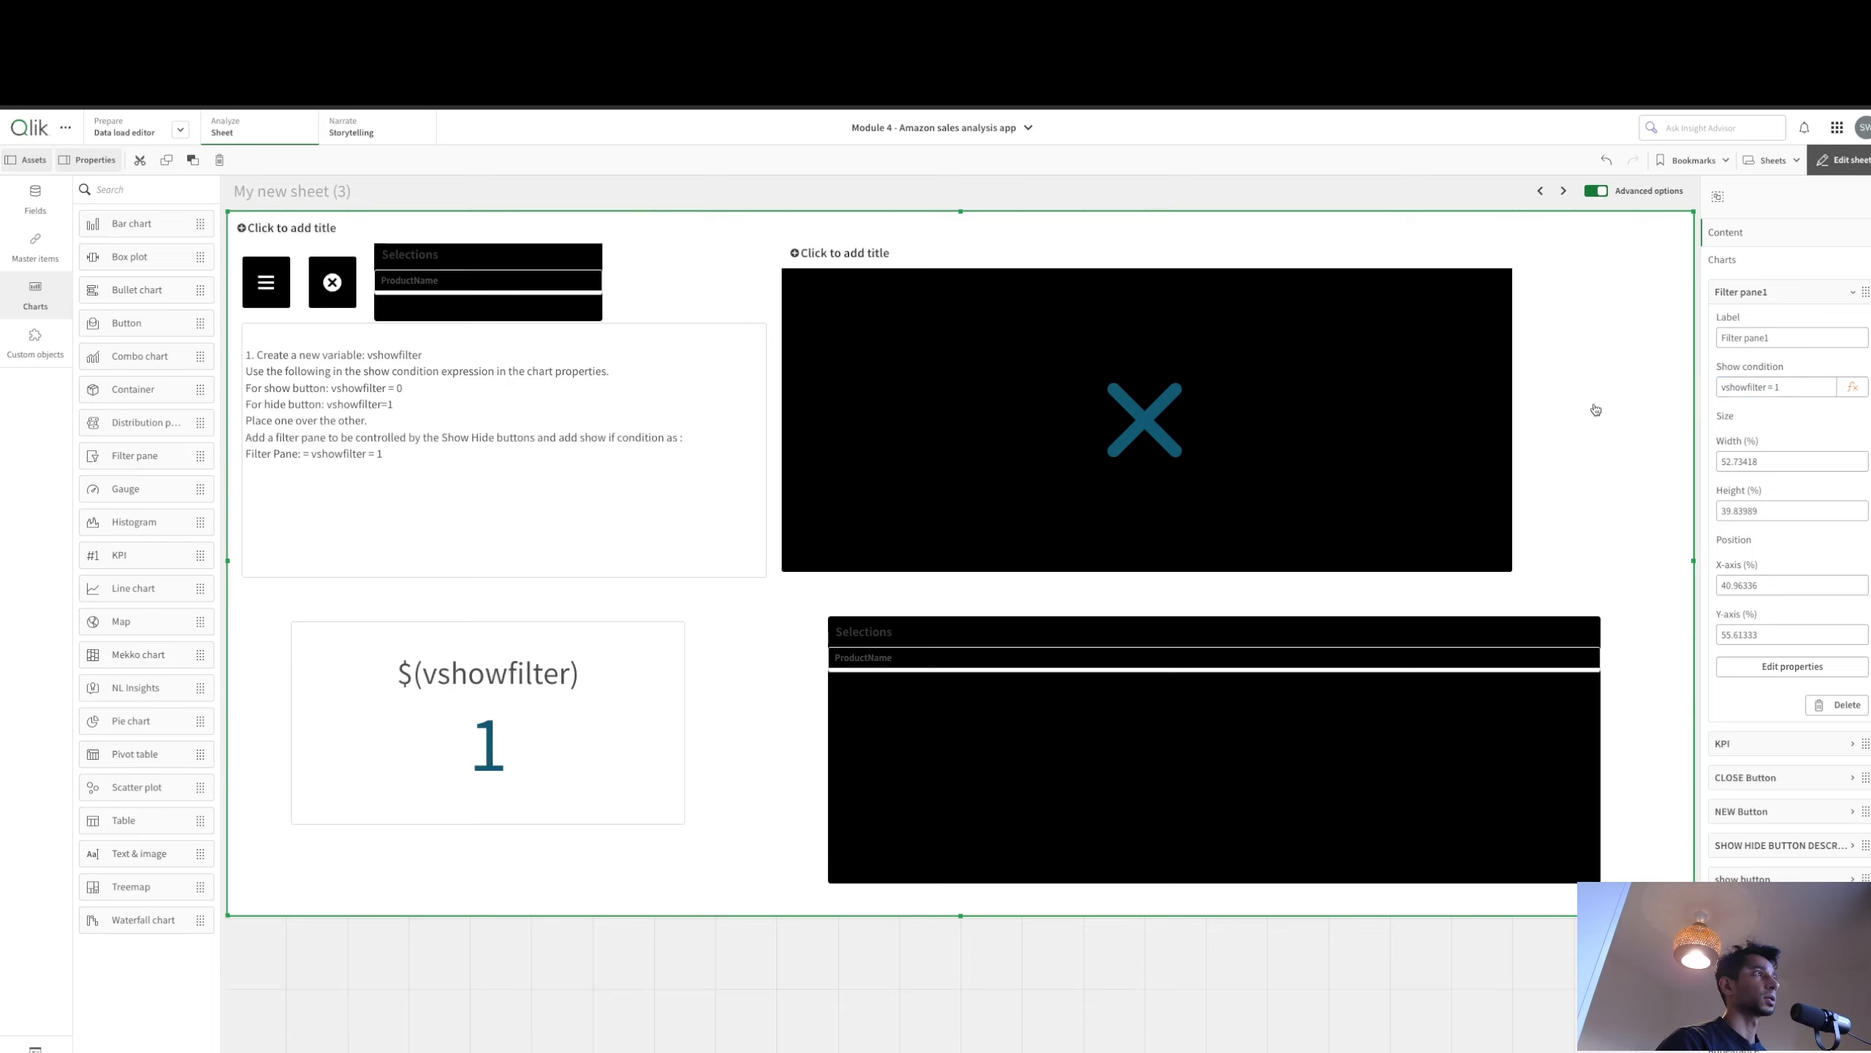
{"action": "left_click", "coordinate": [1209, 504]}
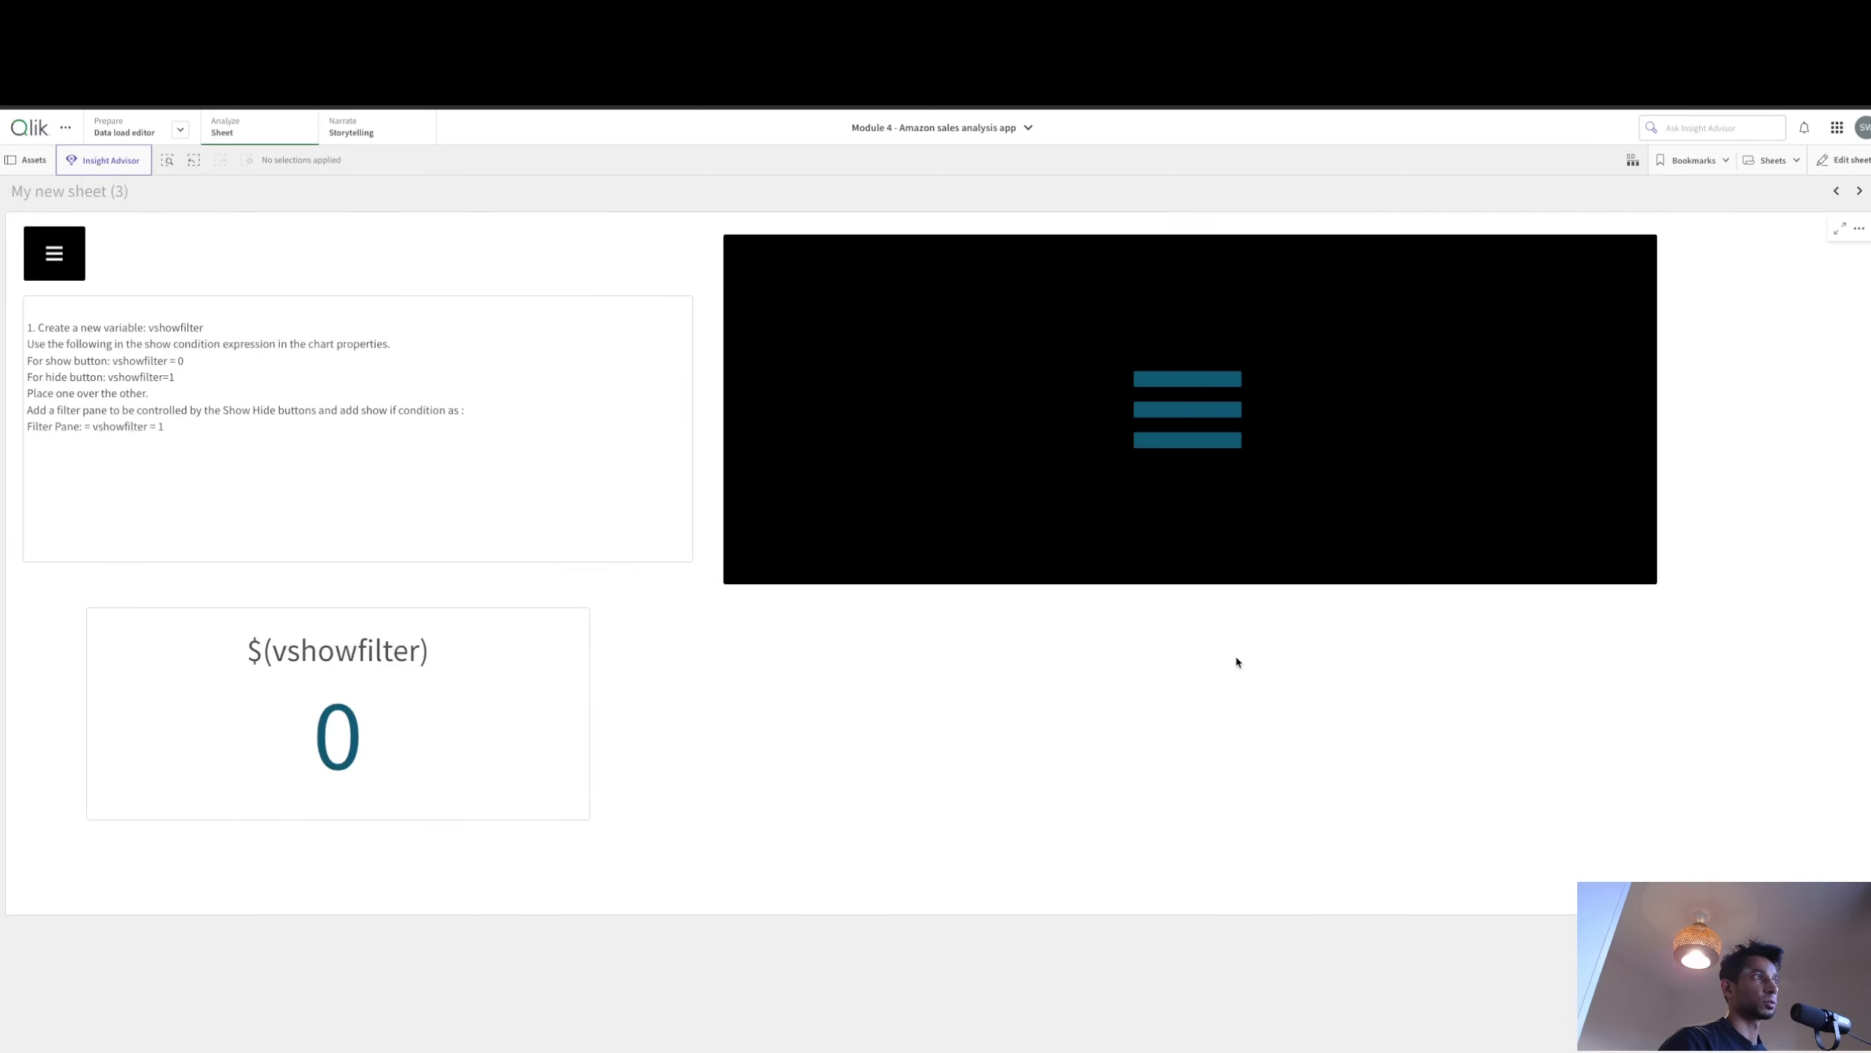
{"action": "left_click", "coordinate": [1201, 438]}
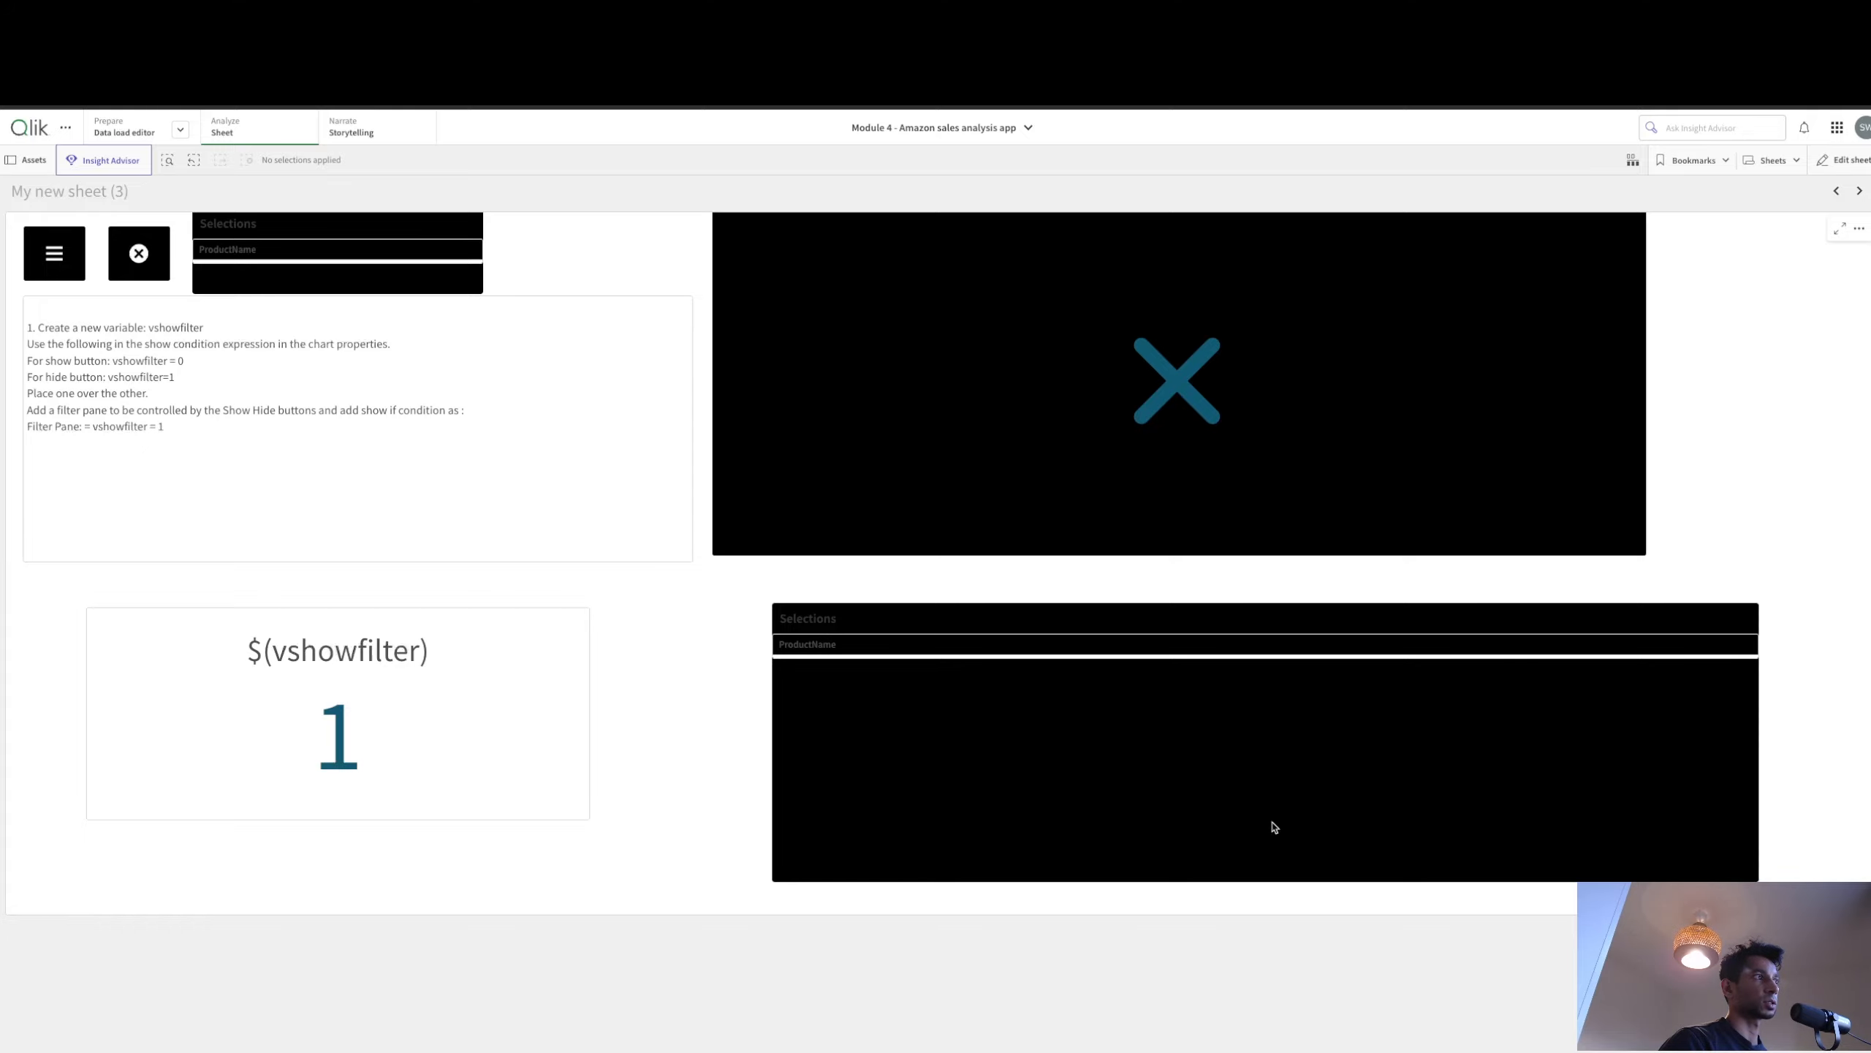
{"action": "left_click", "coordinate": [1185, 394]}
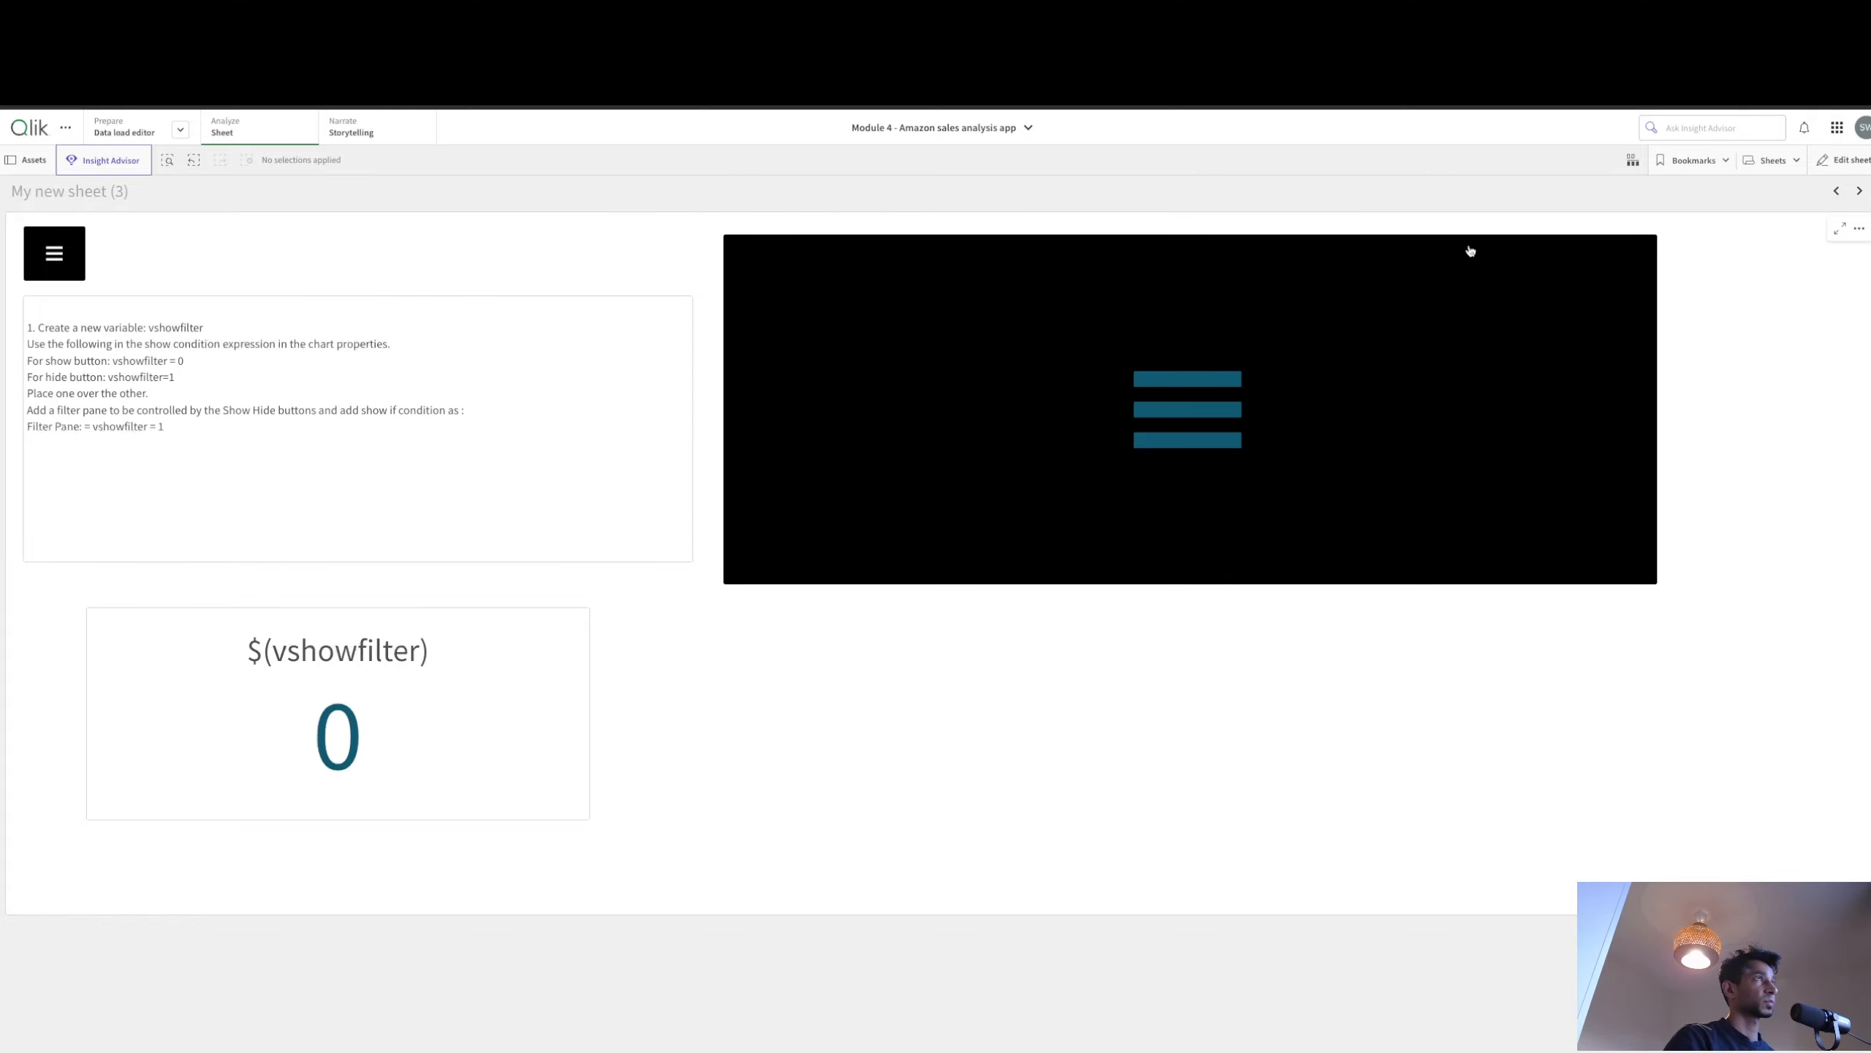
Step: Open My new sheet (4) and toggle its selection box with the Close Selection and Selection buttons
{"action": "left_click", "coordinate": [1775, 160]}
{"action": "left_click", "coordinate": [1033, 348]}
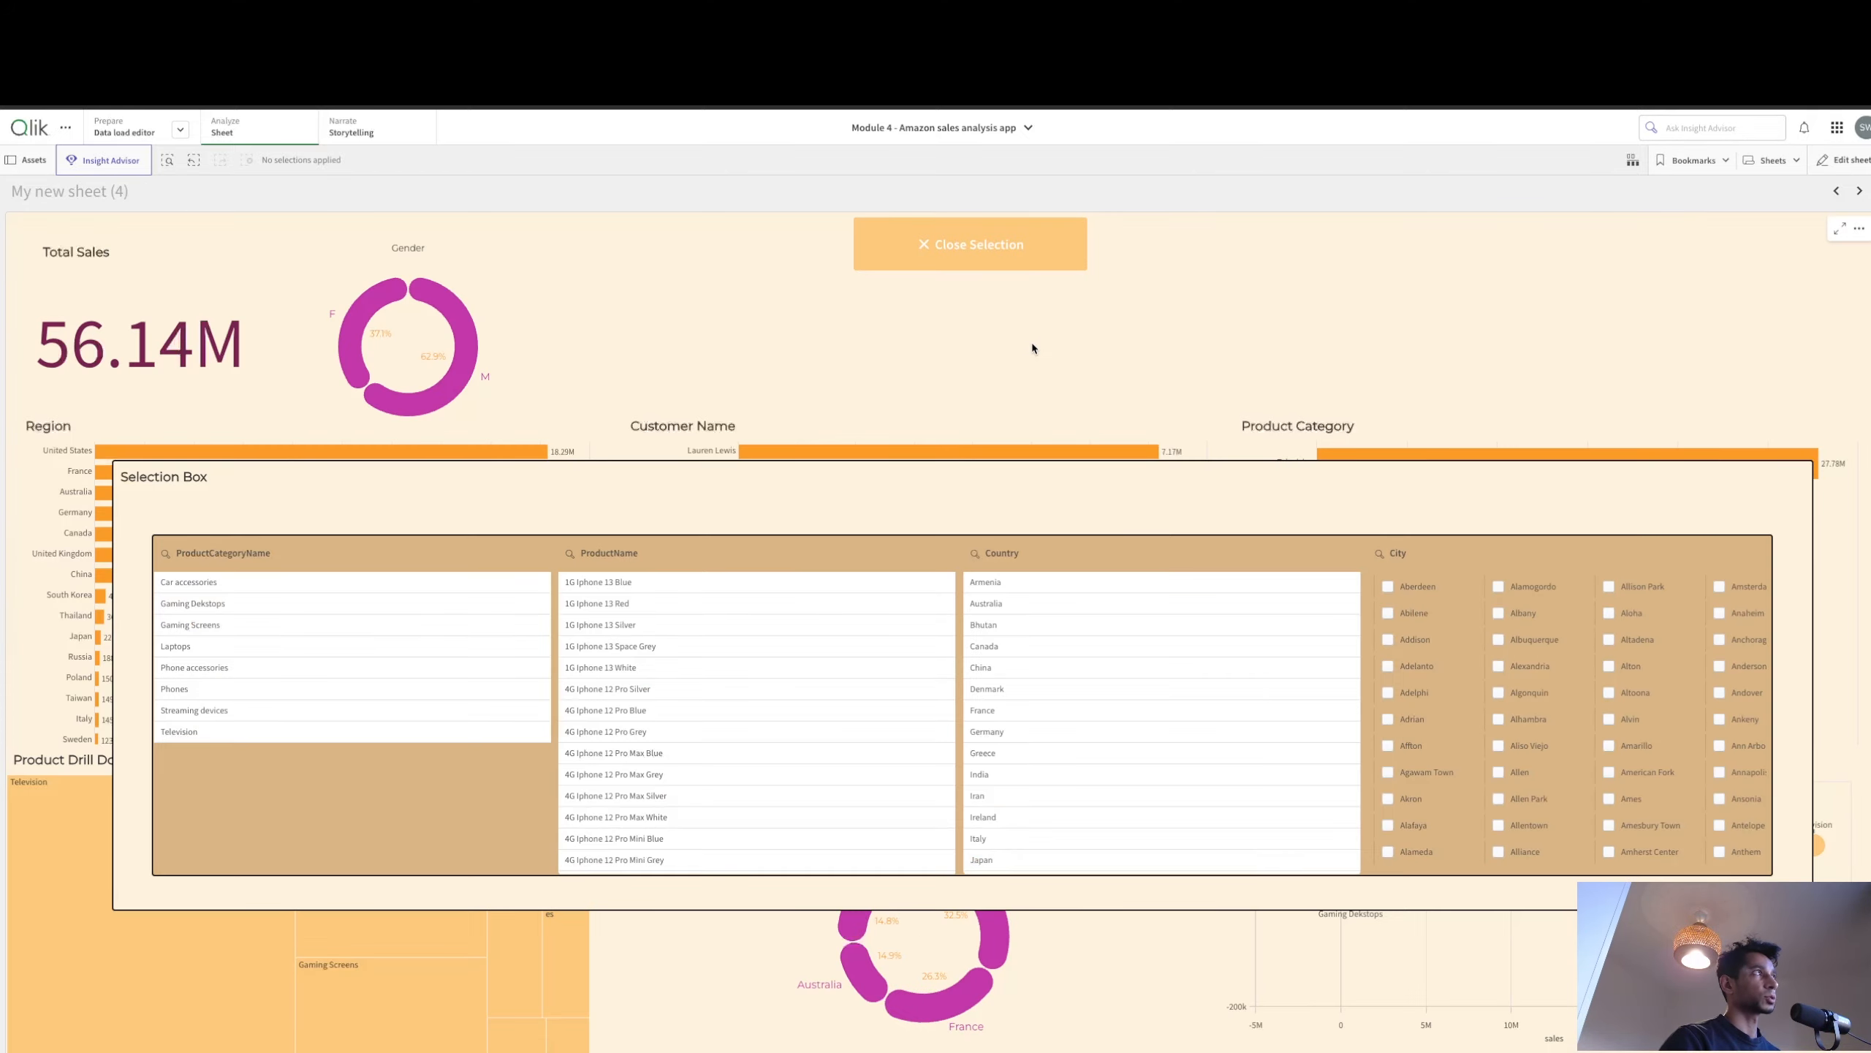
{"action": "left_click", "coordinate": [993, 253]}
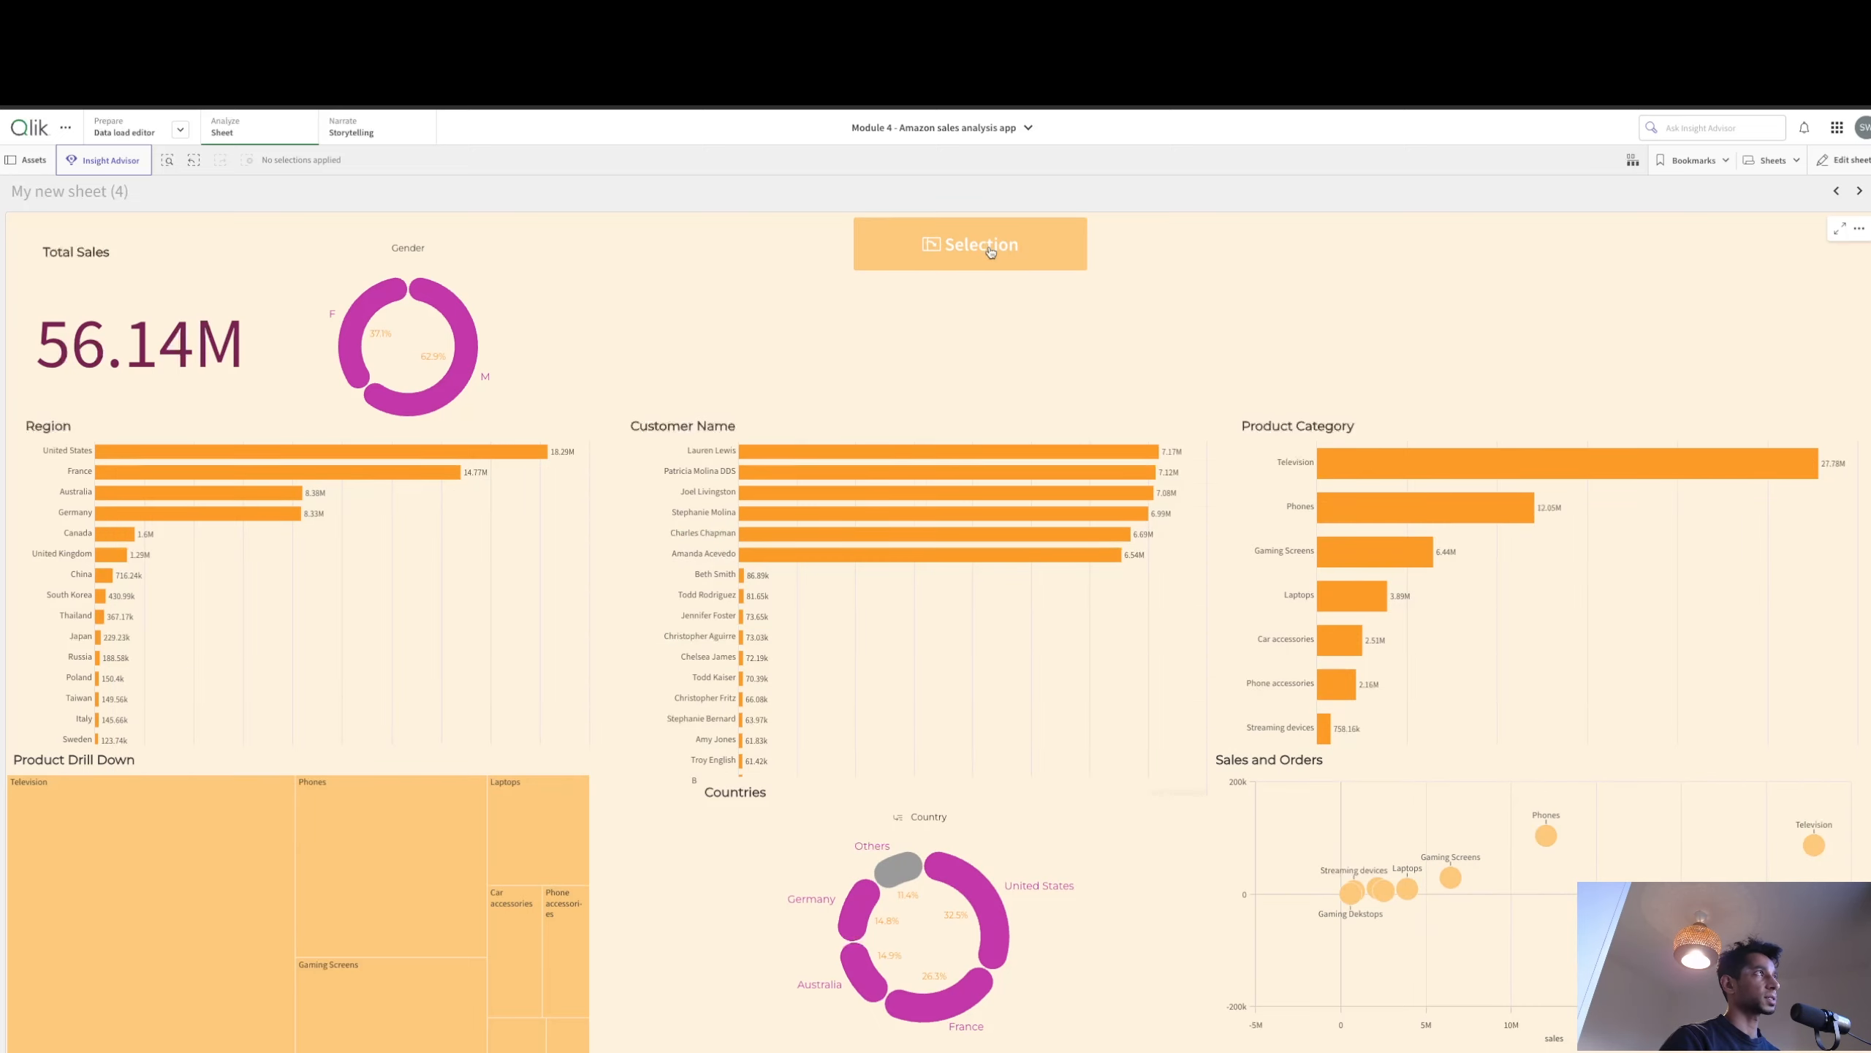
{"action": "left_click", "coordinate": [991, 251]}
{"action": "left_click", "coordinate": [991, 252]}
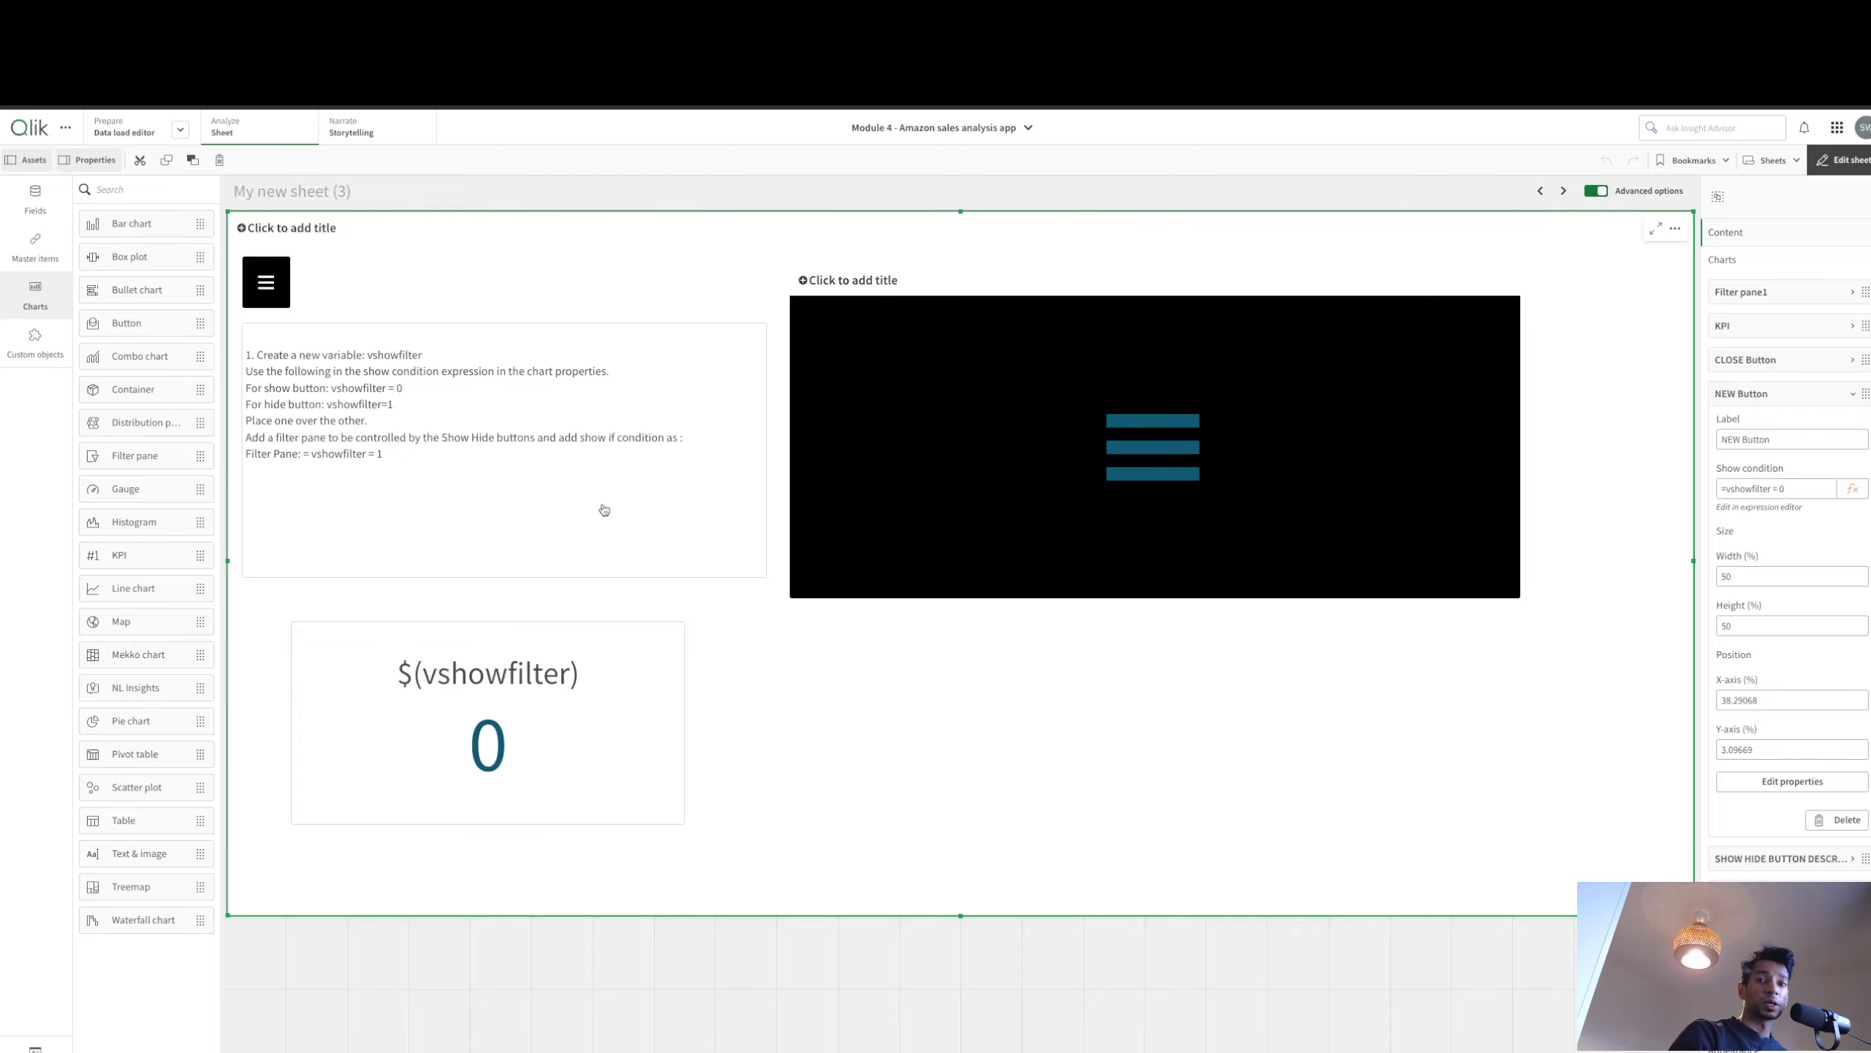
Step: Open My new sheet (1) and leave edit mode to view its dashboard
{"action": "left_click", "coordinate": [1772, 160]}
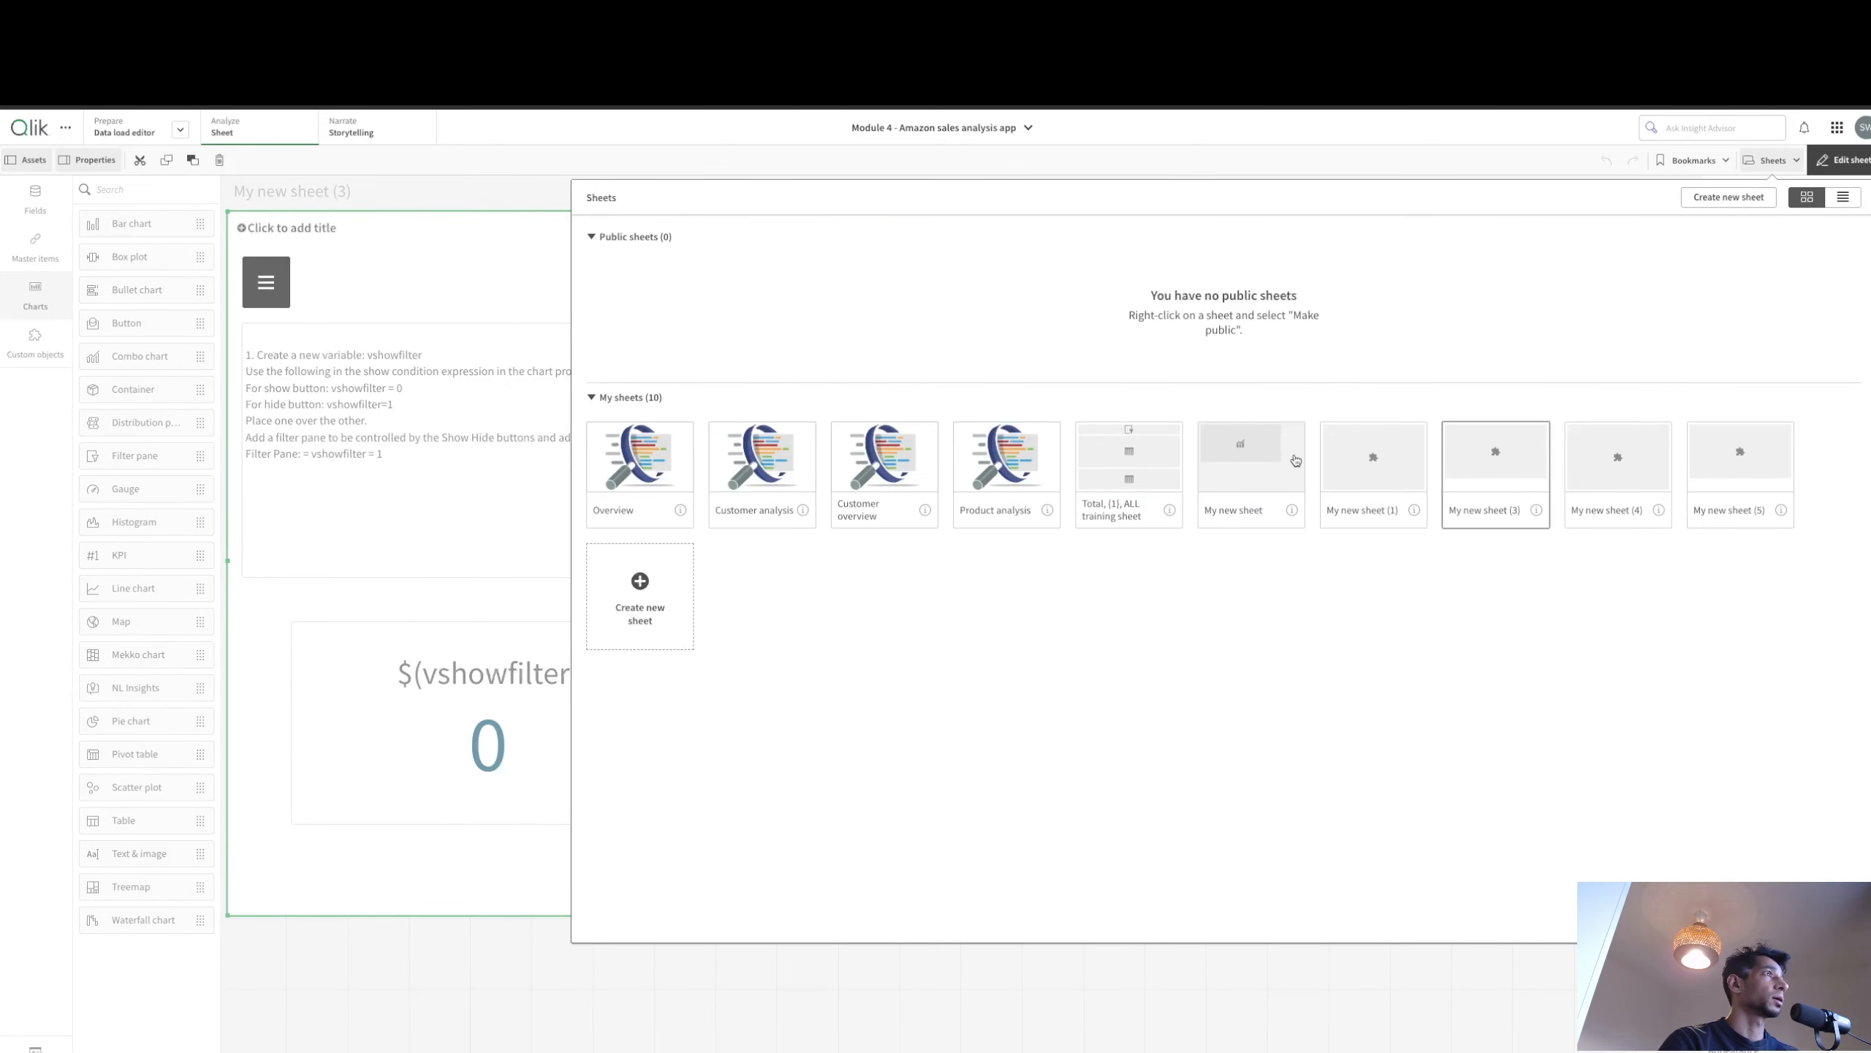
{"action": "left_click", "coordinate": [1365, 465]}
{"action": "left_click", "coordinate": [1845, 164]}
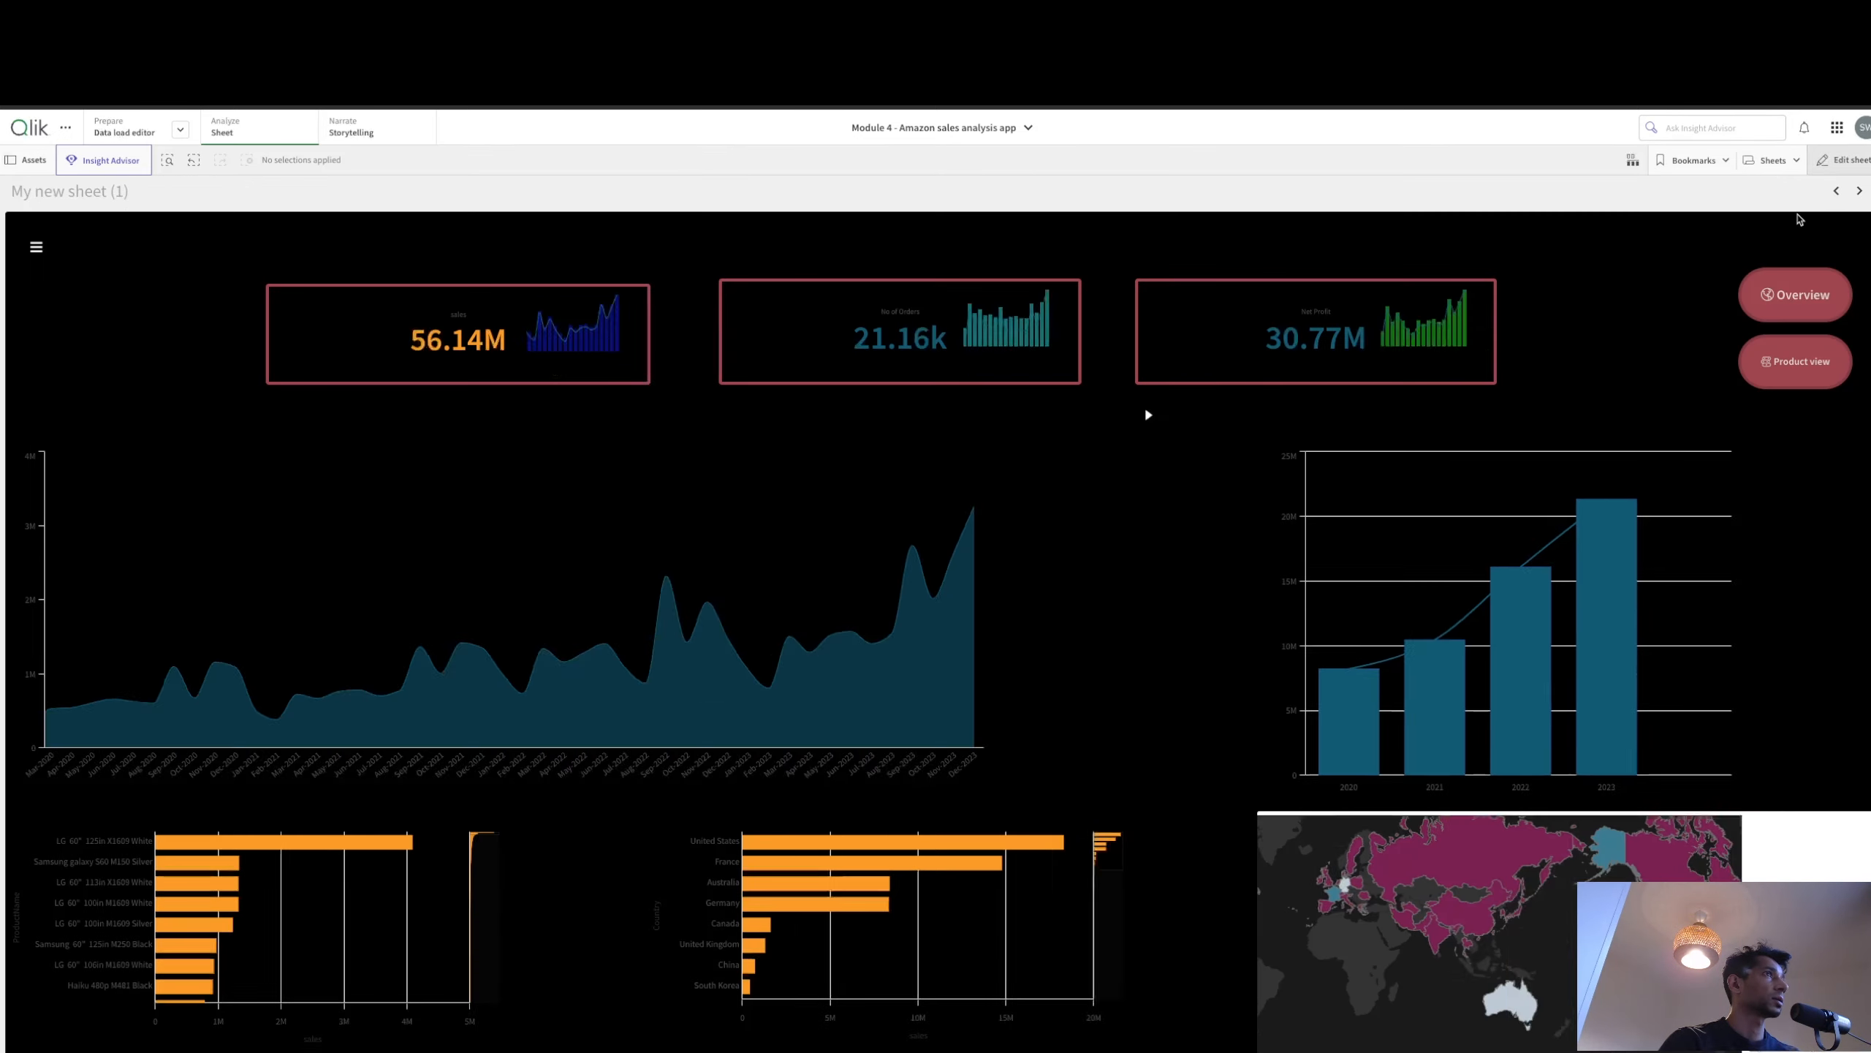